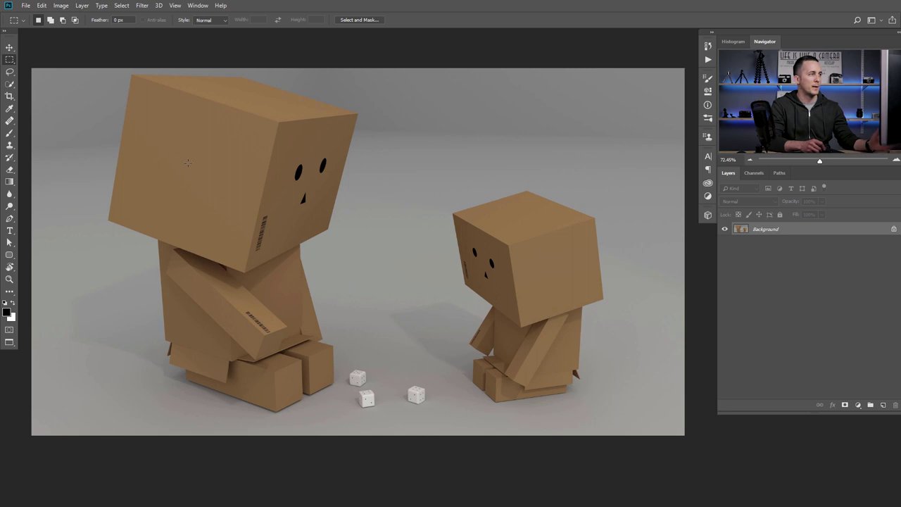
Try a rectangular marquee across the big robot, then draw an elliptical circle on its head.
drag(195, 159, 367, 273)
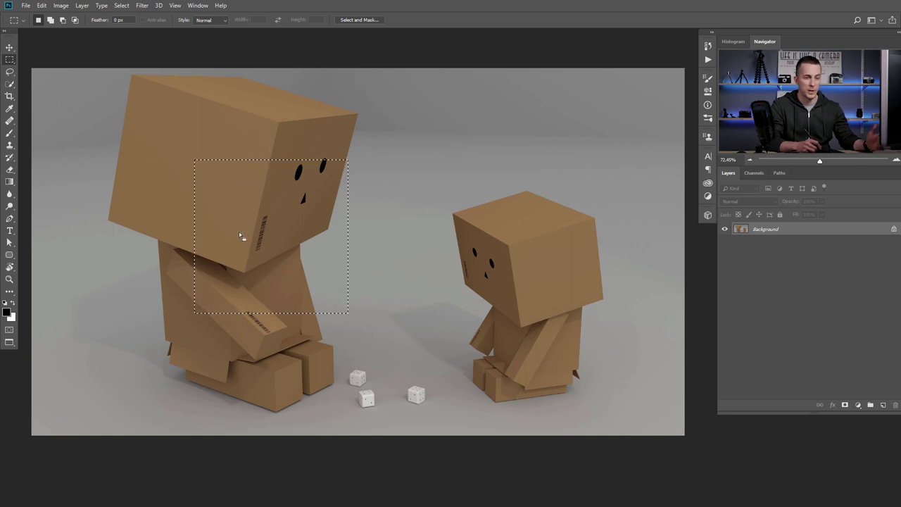
click(196, 221)
right_click(9, 59)
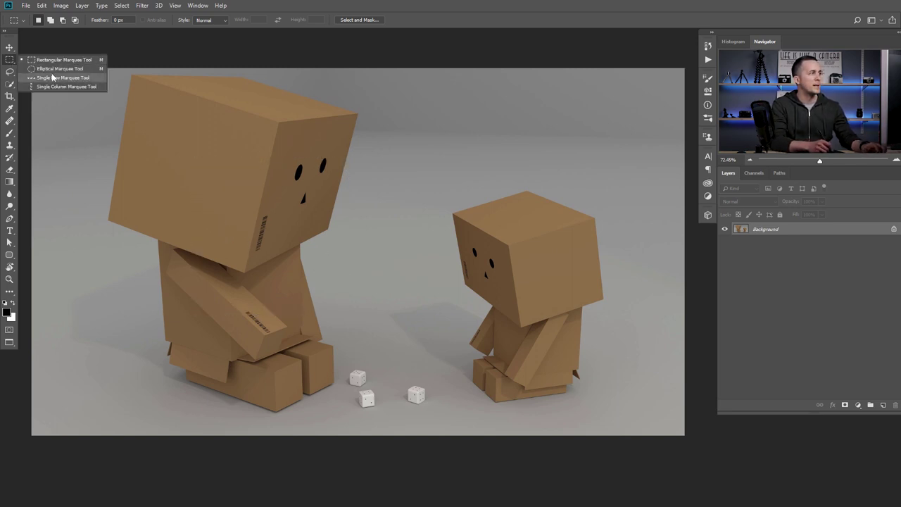
click(54, 70)
drag(200, 173, 312, 235)
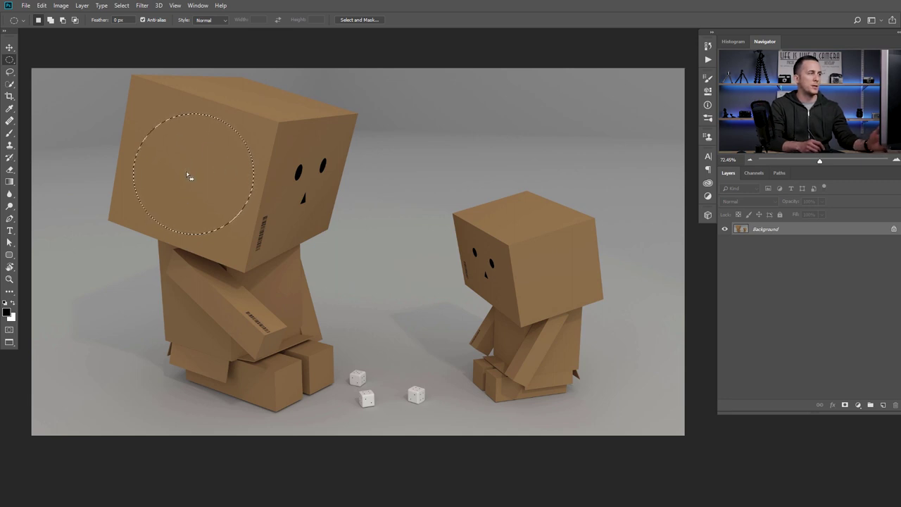
Add a test Hue/Saturation layer shifting the circle's hue to about -38 pink, then delete it.
click(859, 405)
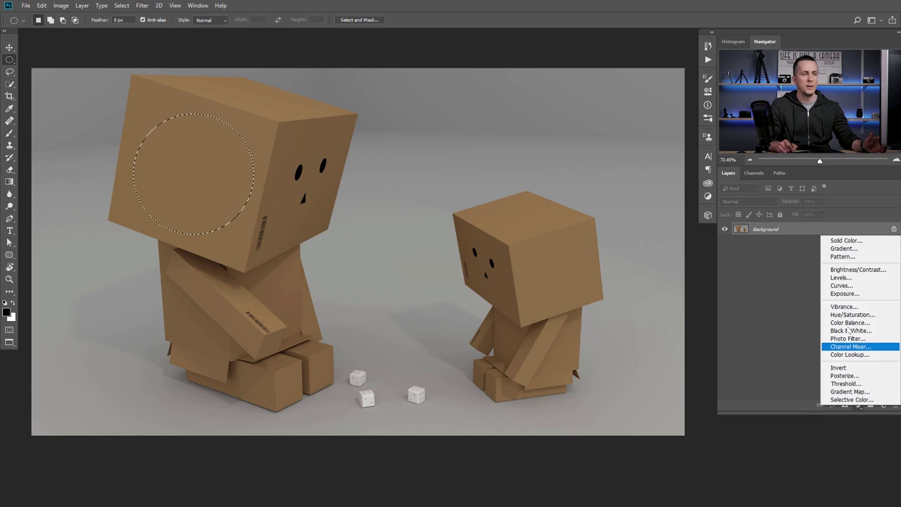
click(845, 318)
drag(623, 139, 601, 138)
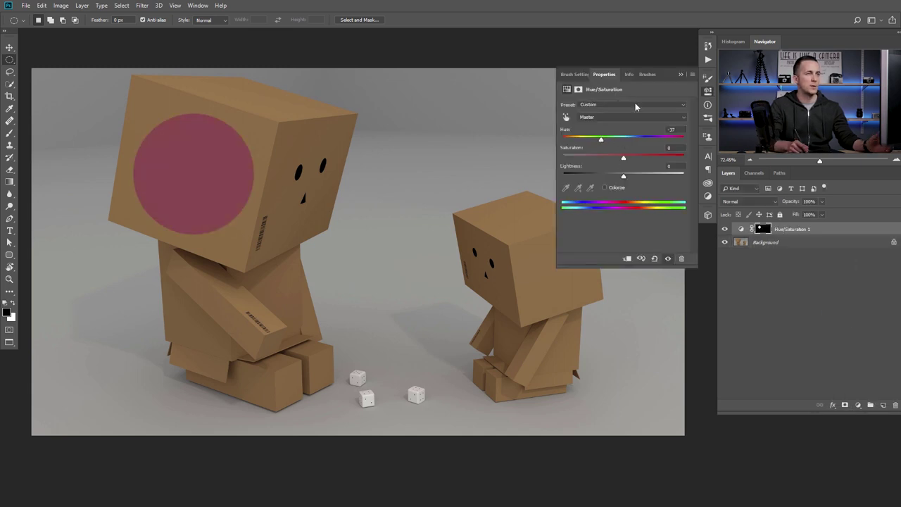
click(601, 120)
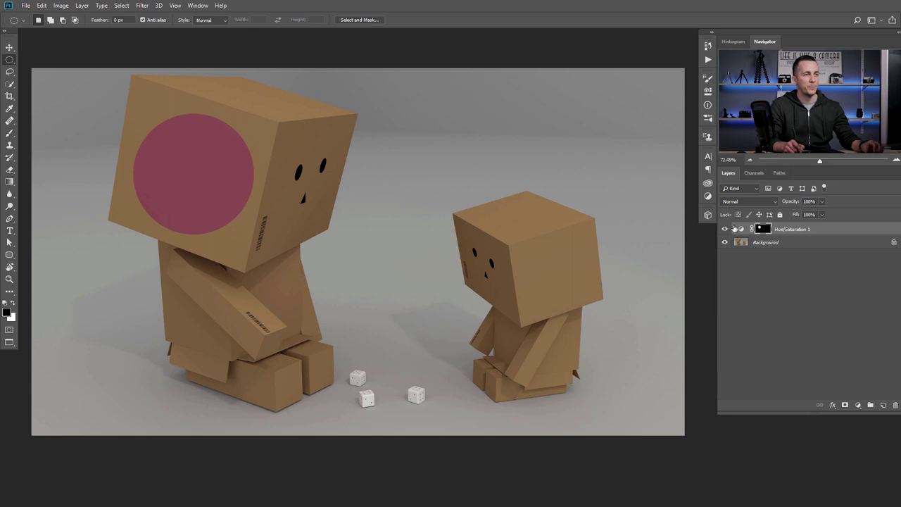
key(Delete)
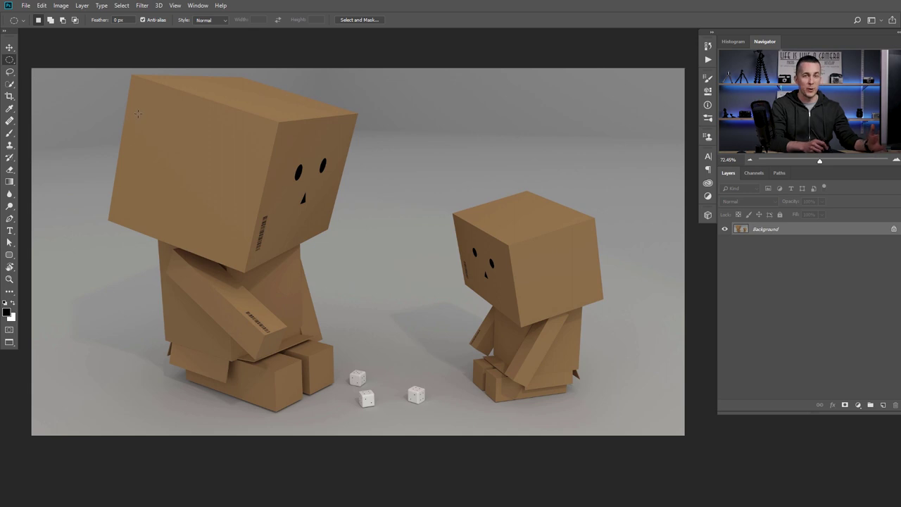
Pick the freehand Lasso Tool and try a selection around the smaller robot, then clear it.
click(10, 72)
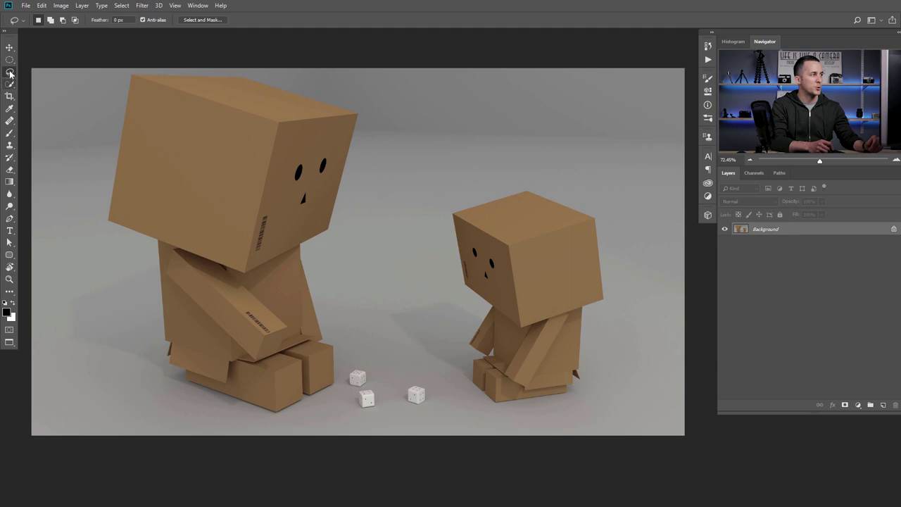
right_click(10, 73)
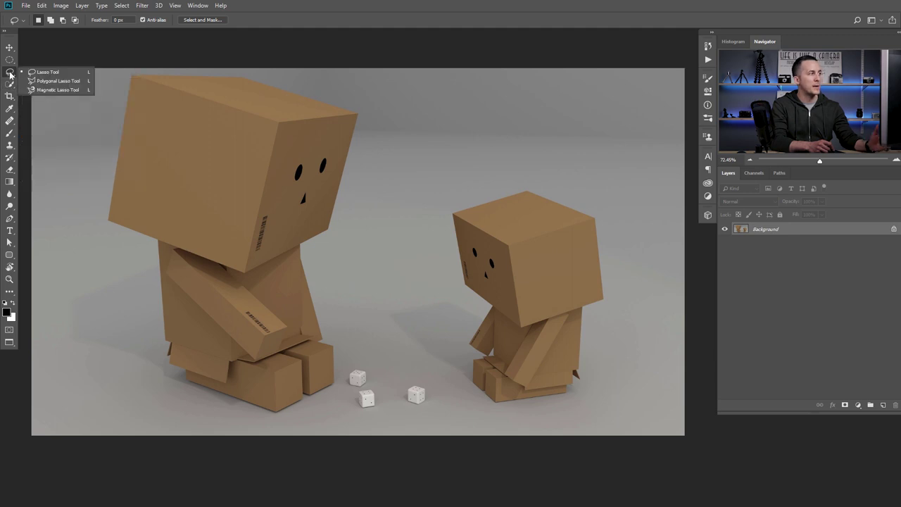
click(46, 72)
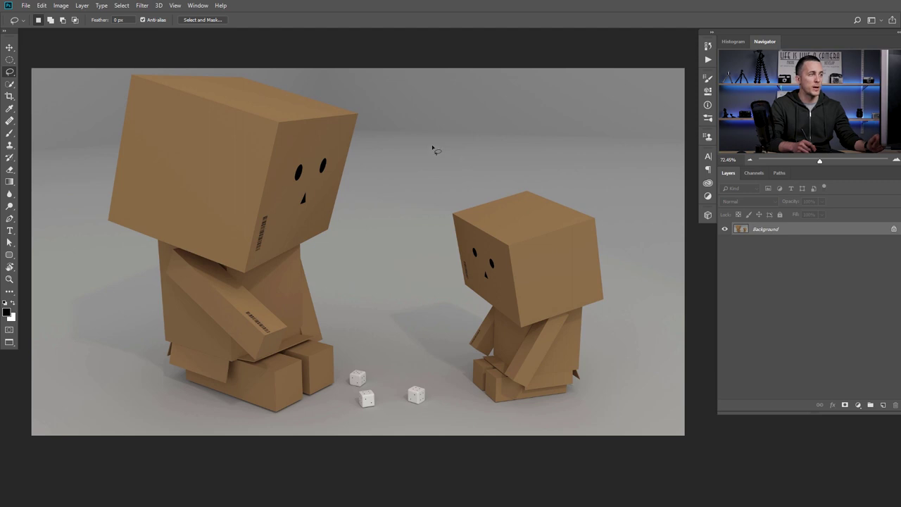
mouse_move(426, 150)
mouse_down()
mouse_move(403, 206)
mouse_move(430, 245)
mouse_move(385, 314)
mouse_move(444, 400)
mouse_move(617, 400)
mouse_move(642, 258)
mouse_move(607, 183)
mouse_move(482, 160)
mouse_move(421, 139)
mouse_up()
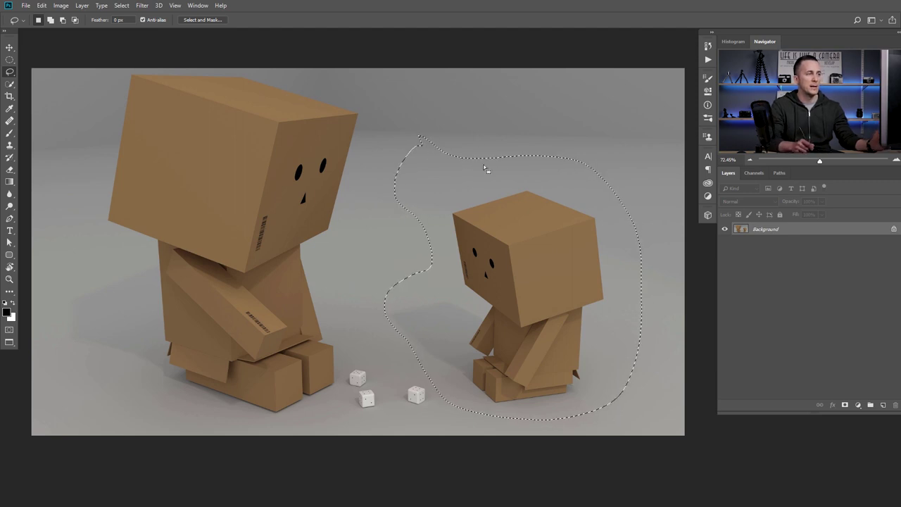
click(491, 182)
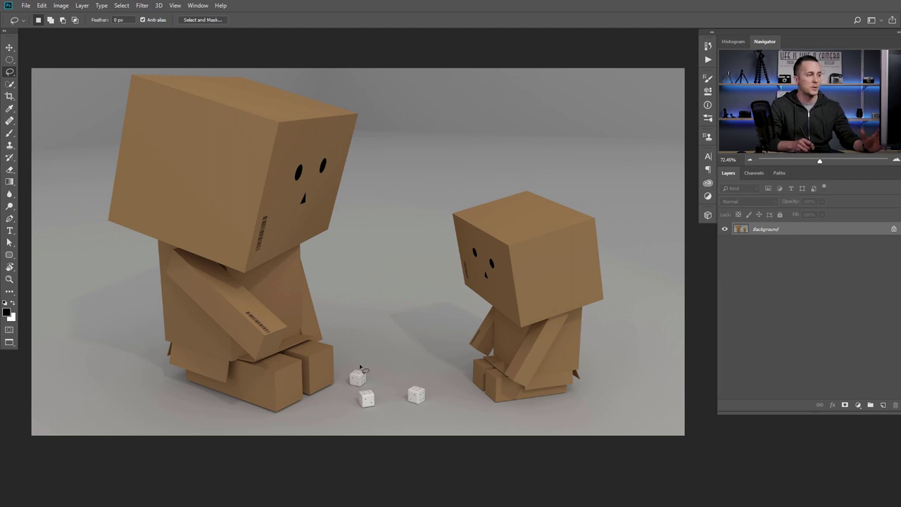
Lasso the three dice and erase them with a Content-Aware fill, then deselect.
mouse_move(349, 369)
mouse_down()
mouse_move(347, 406)
mouse_move(372, 419)
mouse_move(427, 415)
mouse_move(429, 387)
mouse_move(368, 360)
mouse_up()
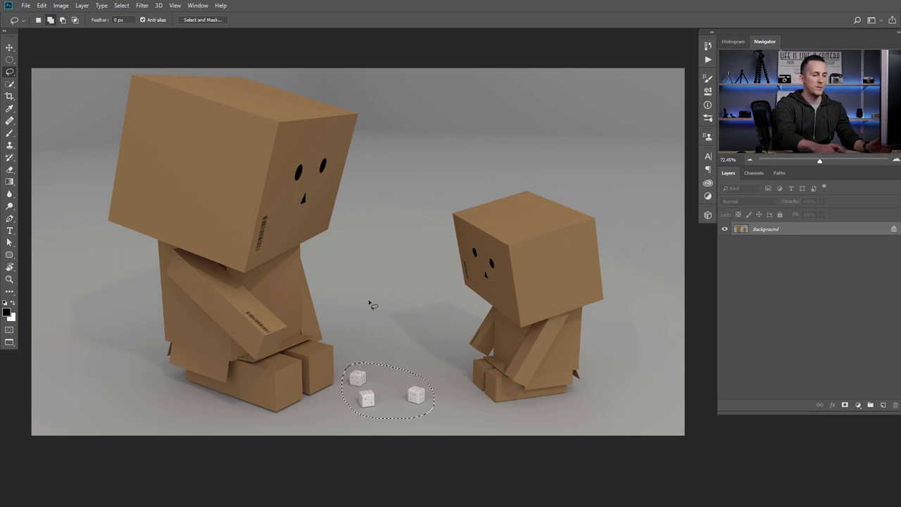
key(shift+BackSpace)
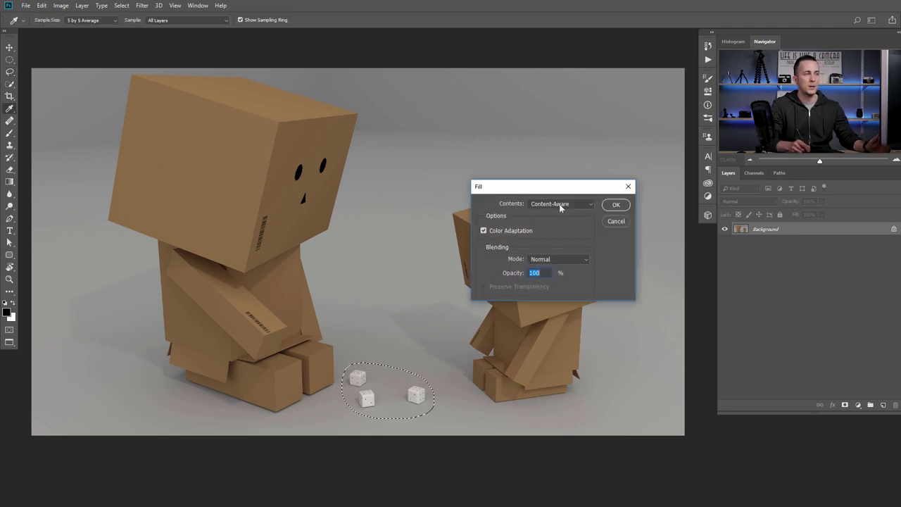
click(610, 205)
key(ctrl+d)
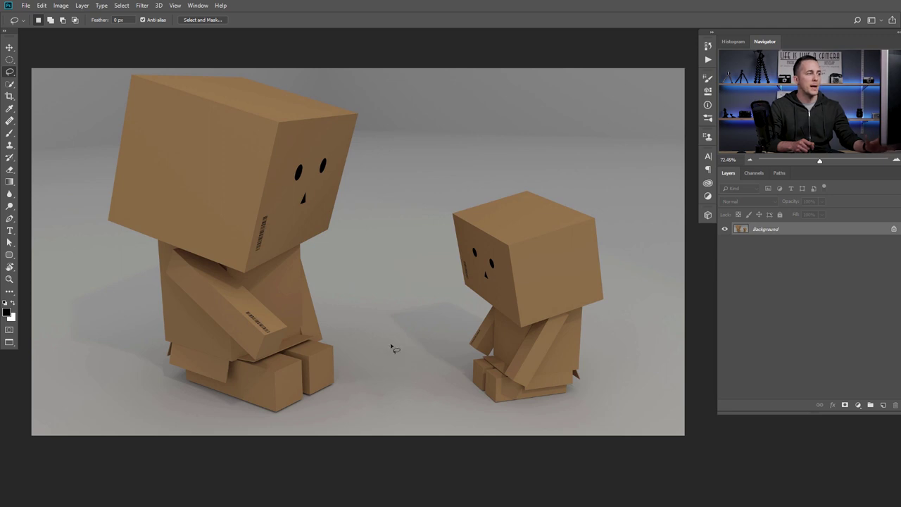
Switch to the Polygonal Lasso Tool, start a trial polygon selection, then cancel it.
right_click(9, 74)
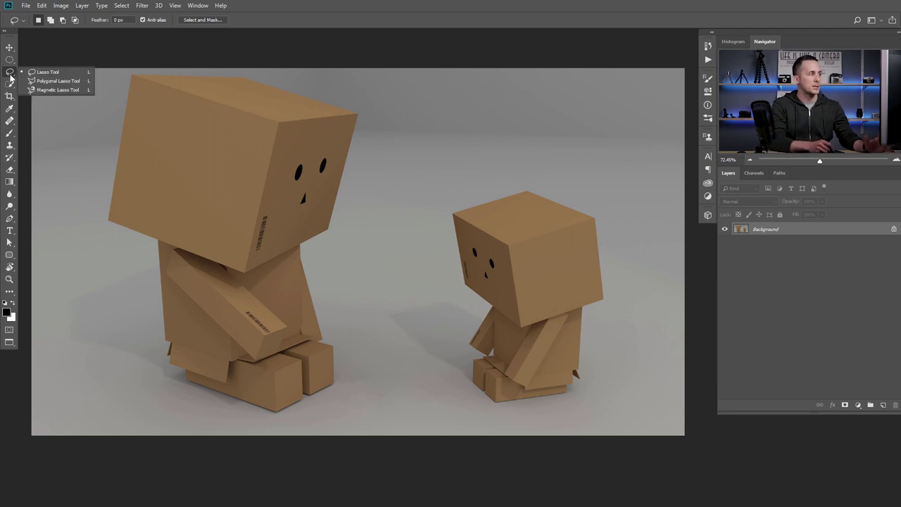
click(56, 81)
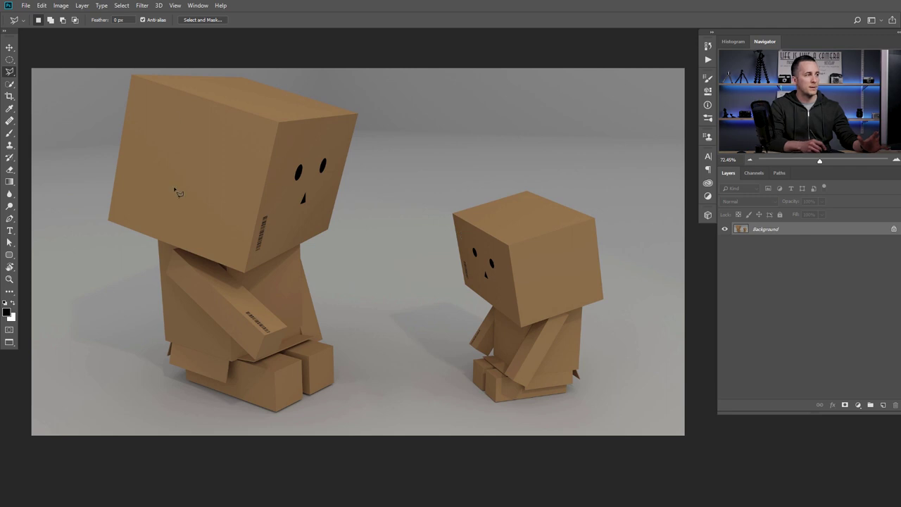
click(437, 137)
click(534, 131)
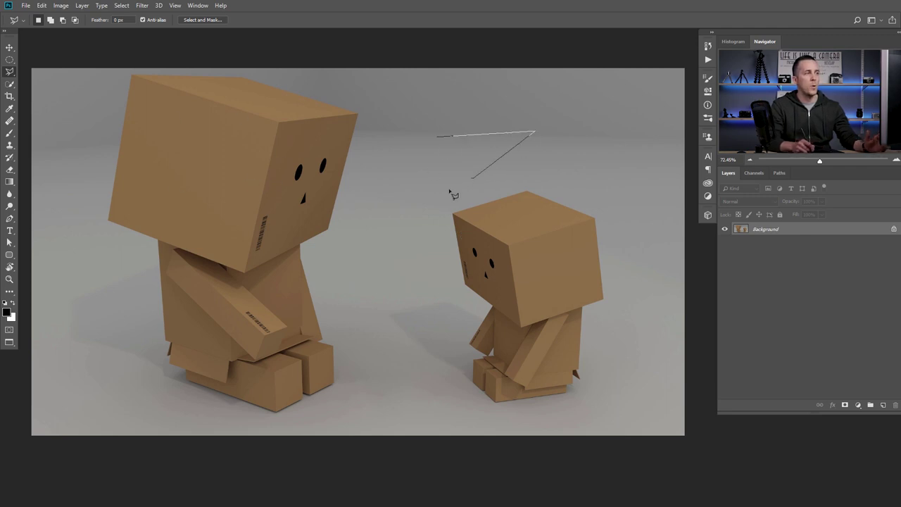
click(393, 217)
click(407, 318)
click(348, 320)
click(357, 204)
click(401, 159)
click(396, 116)
click(432, 113)
click(427, 140)
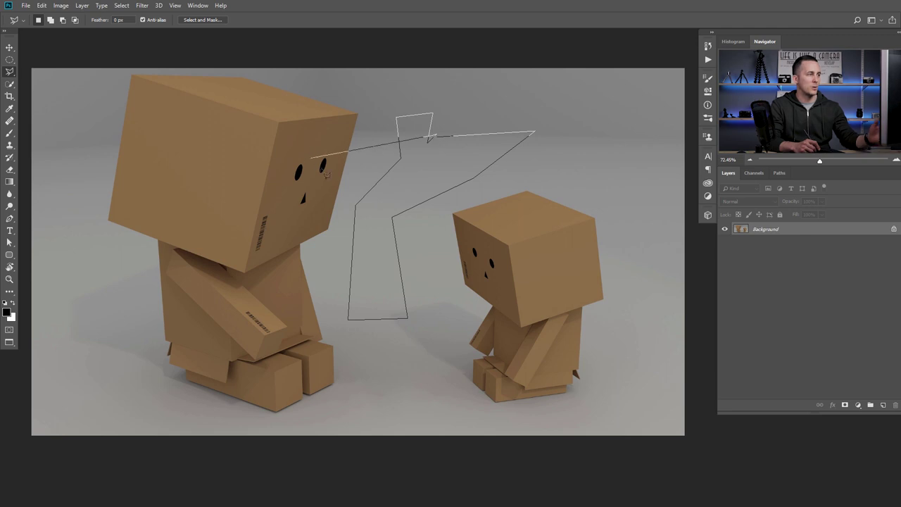
key(Escape)
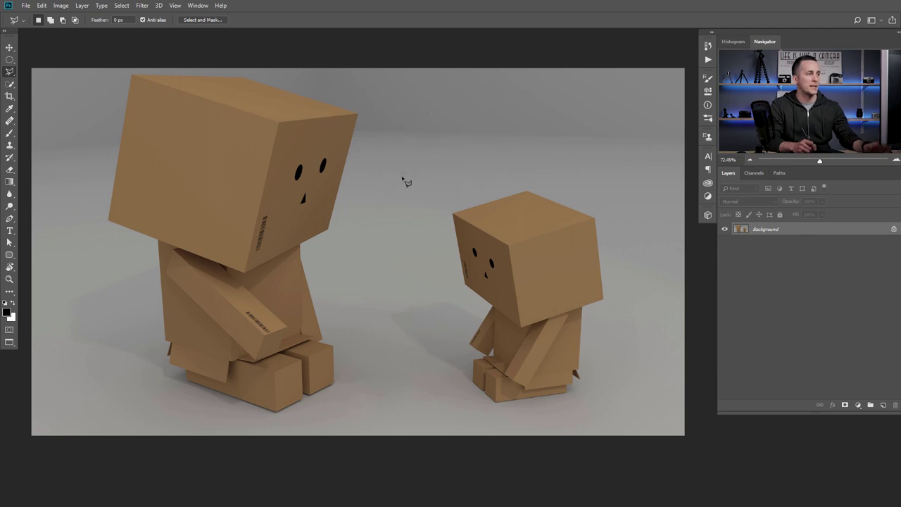
Trace a polygonal selection around the big robot's head, body, arm and lower box.
click(109, 220)
click(132, 74)
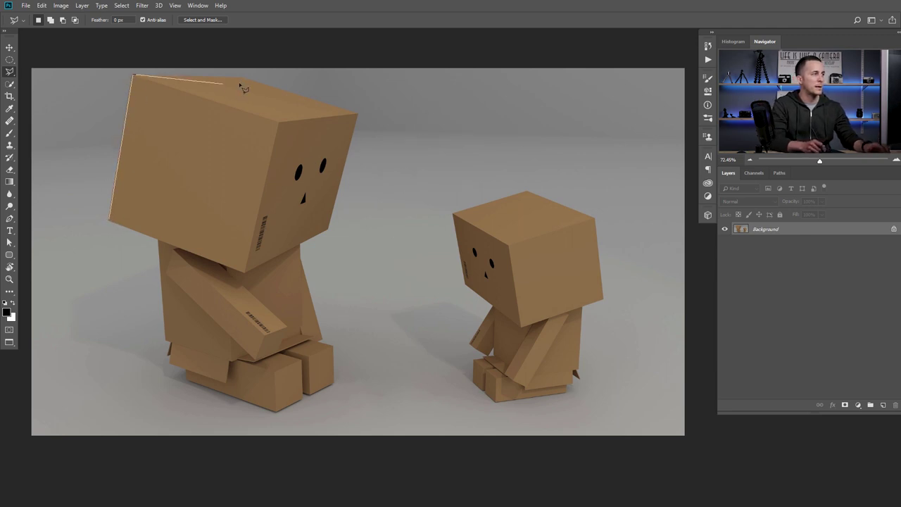
click(245, 77)
click(357, 112)
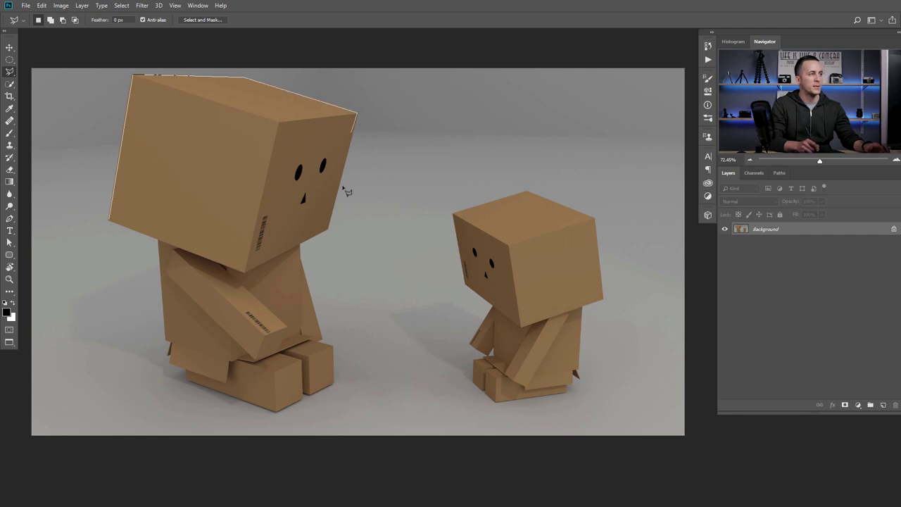
click(328, 229)
click(300, 244)
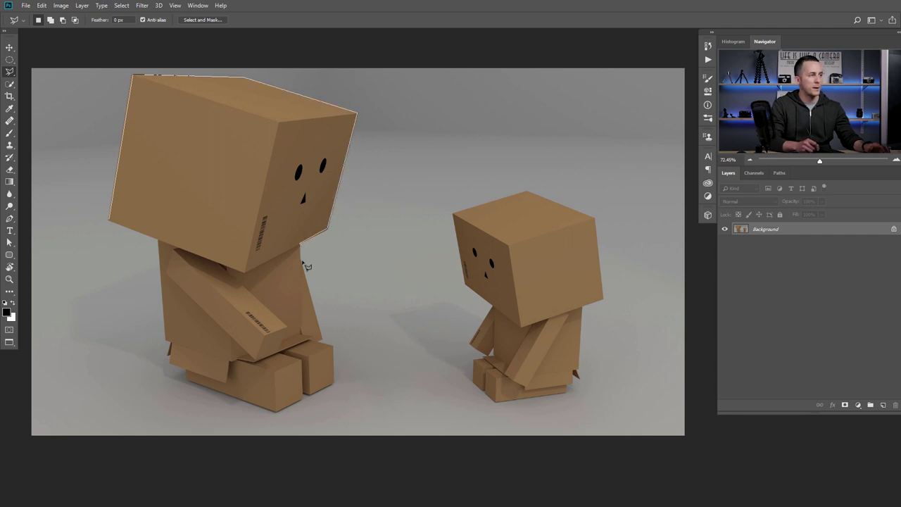
click(302, 257)
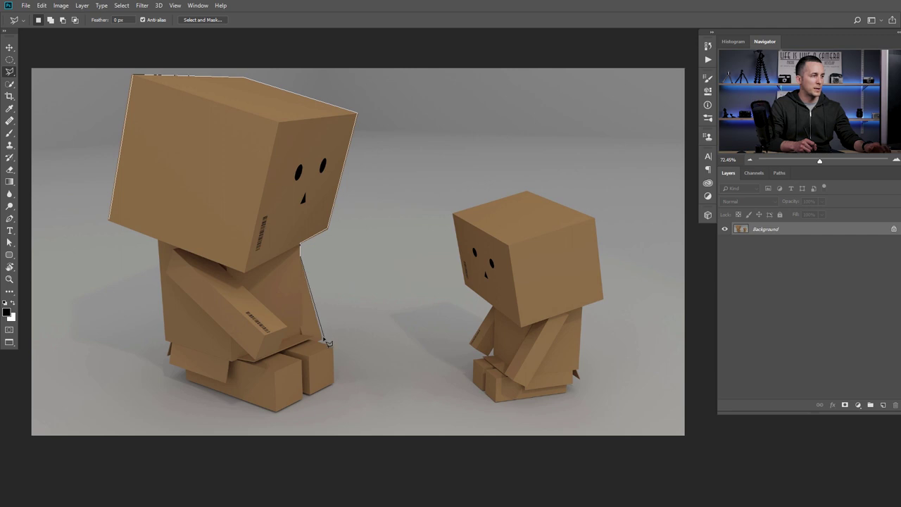
click(319, 342)
click(332, 386)
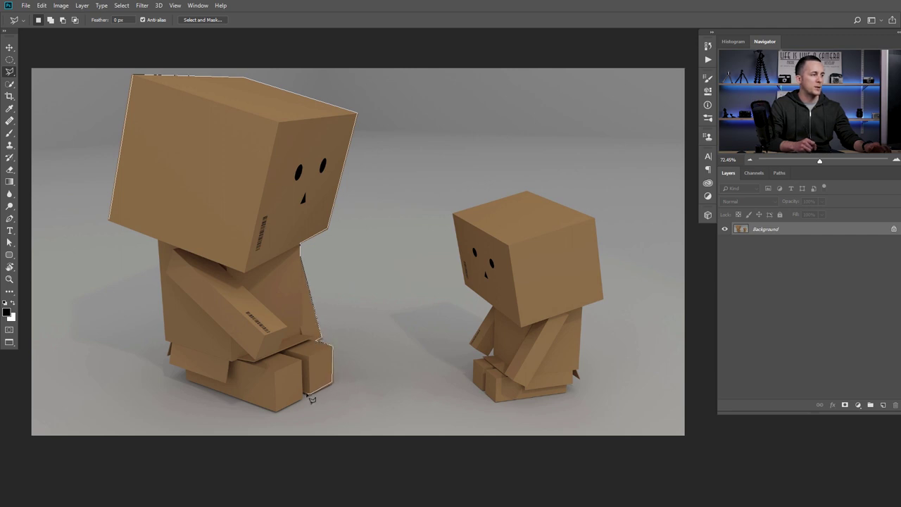
click(301, 398)
click(277, 411)
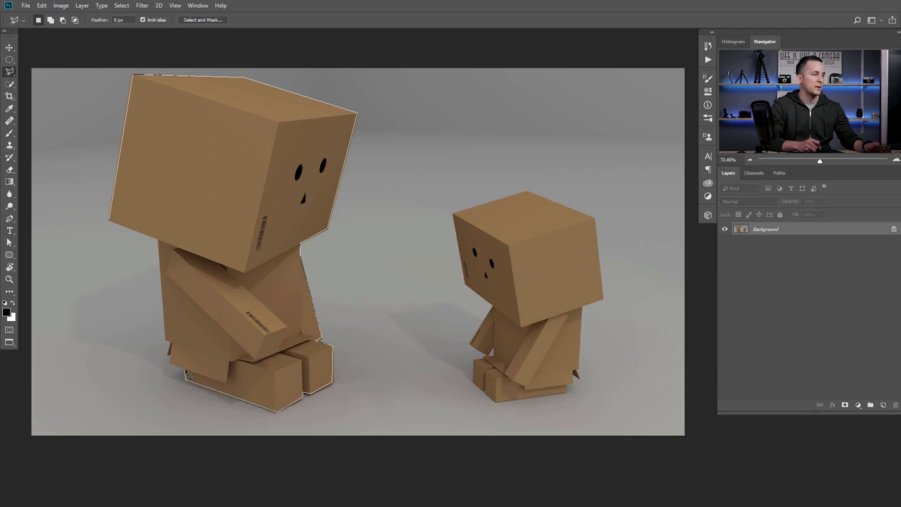
click(173, 363)
click(170, 345)
click(159, 241)
click(112, 222)
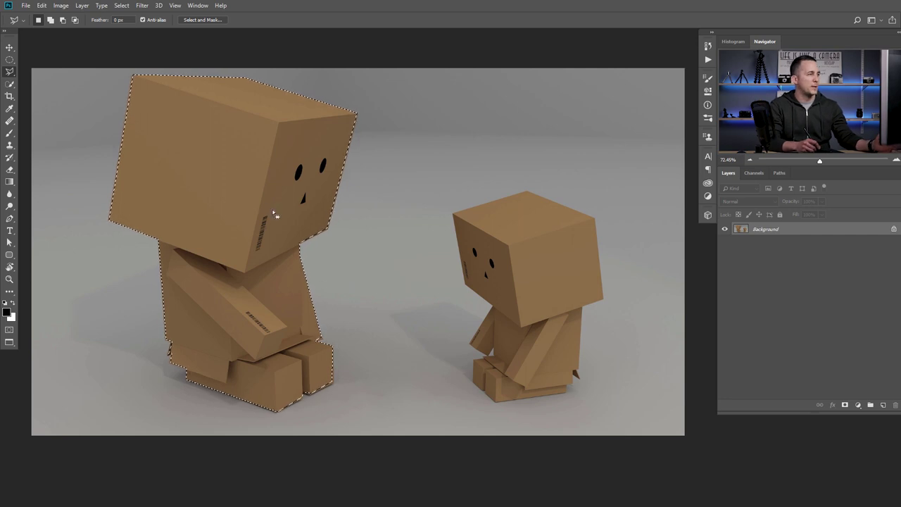
Copy the big robot to Layer 1, move and scale it down, then delete that layer.
key(ctrl+j)
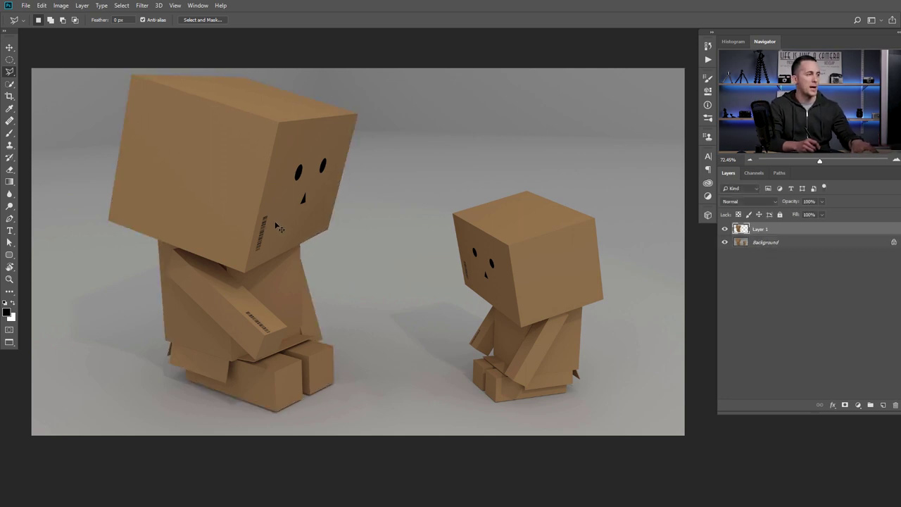
key(v)
drag(250, 220, 407, 229)
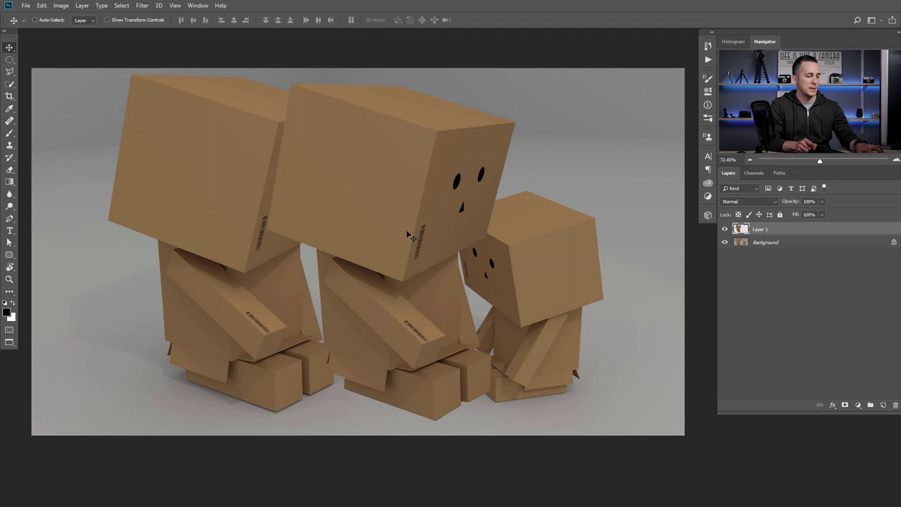
key(ctrl+t)
drag(517, 84, 319, 127)
key(Return)
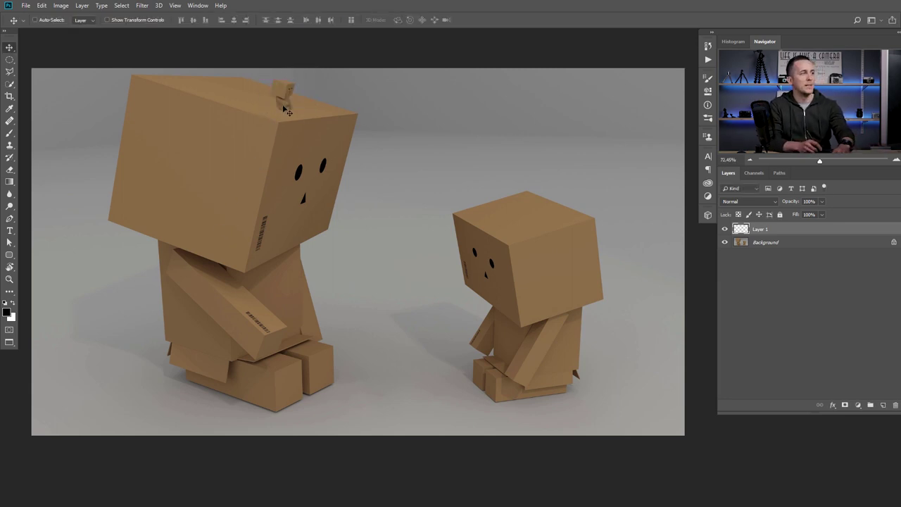
key(Delete)
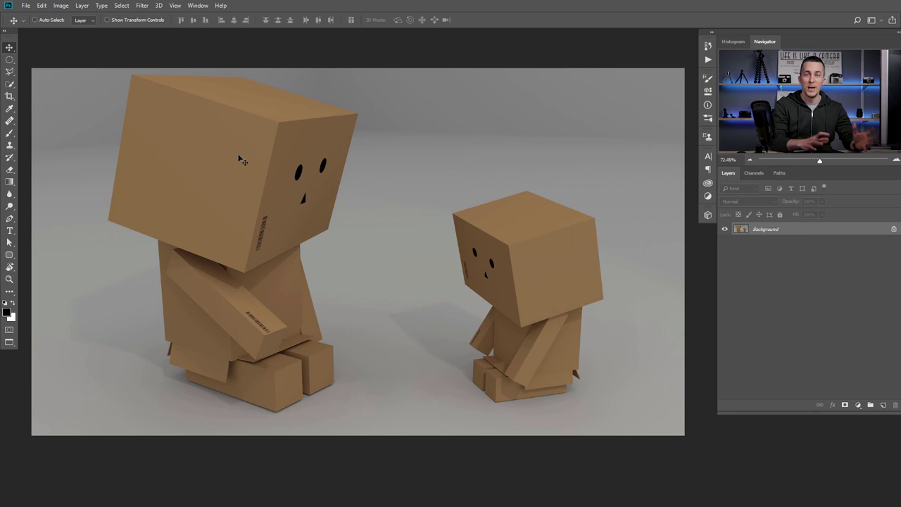
click(10, 72)
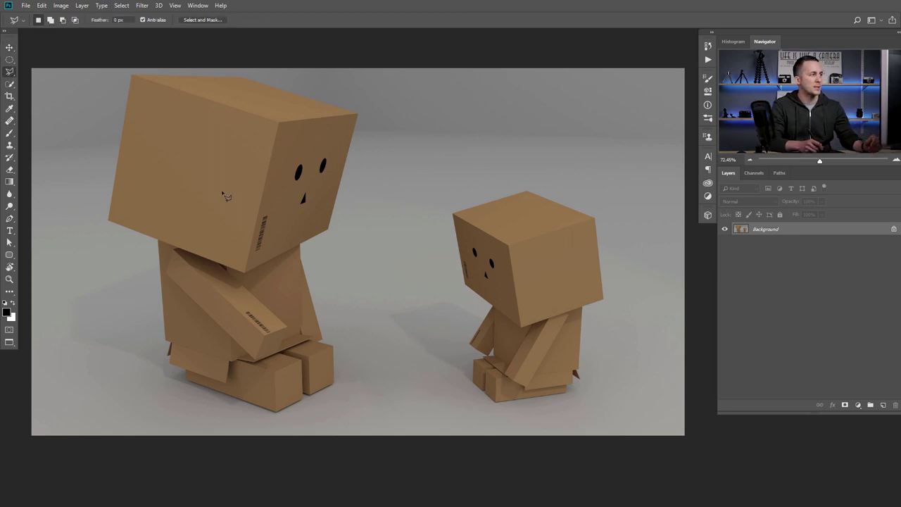
mouse_move(376, 157)
mouse_down()
mouse_move(444, 142)
mouse_move(432, 186)
mouse_move(388, 219)
mouse_move(387, 304)
mouse_move(357, 333)
mouse_move(342, 327)
mouse_move(334, 307)
mouse_move(360, 275)
mouse_move(359, 255)
mouse_move(337, 246)
mouse_move(317, 266)
mouse_move(311, 247)
mouse_move(362, 198)
mouse_up()
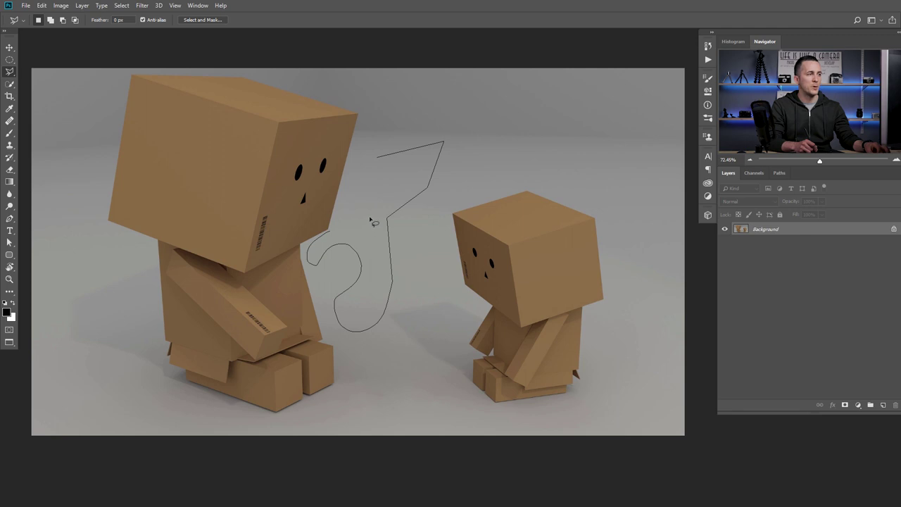
drag(386, 167, 378, 155)
click(425, 195)
right_click(10, 72)
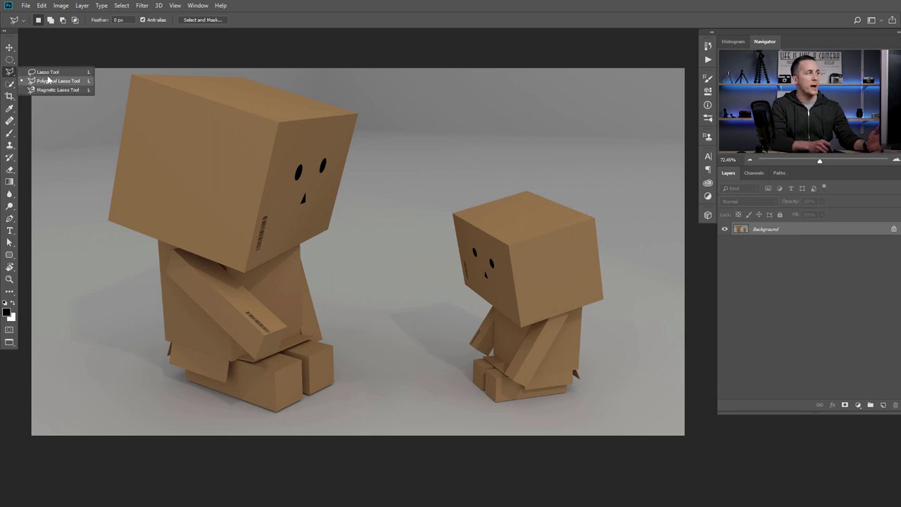
click(49, 71)
mouse_move(435, 140)
mouse_down()
mouse_move(405, 165)
mouse_move(405, 199)
mouse_move(490, 176)
mouse_move(512, 150)
mouse_move(583, 152)
mouse_move(620, 136)
mouse_move(571, 108)
mouse_move(507, 99)
mouse_move(488, 116)
mouse_move(456, 109)
mouse_move(448, 147)
mouse_up()
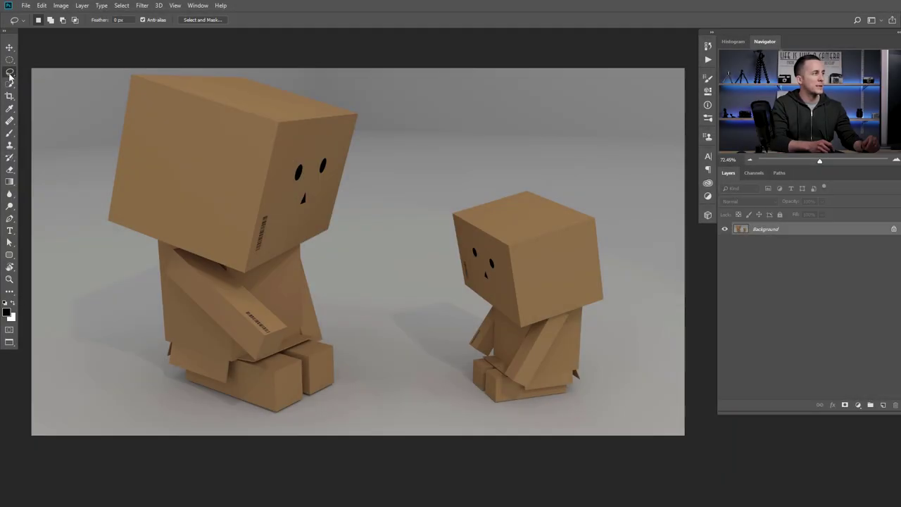
Trace the big left figure with the Magnetic Lasso, removing a misplaced segment before closing.
click(10, 72)
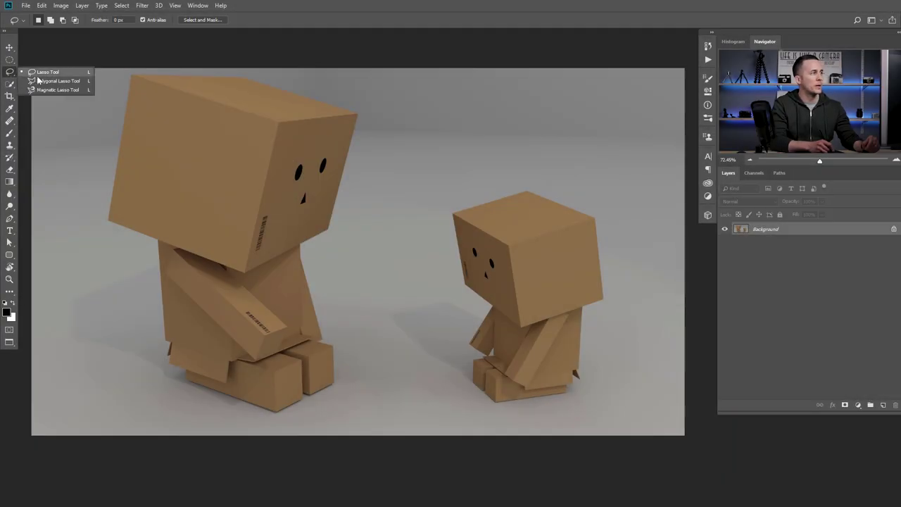
click(45, 90)
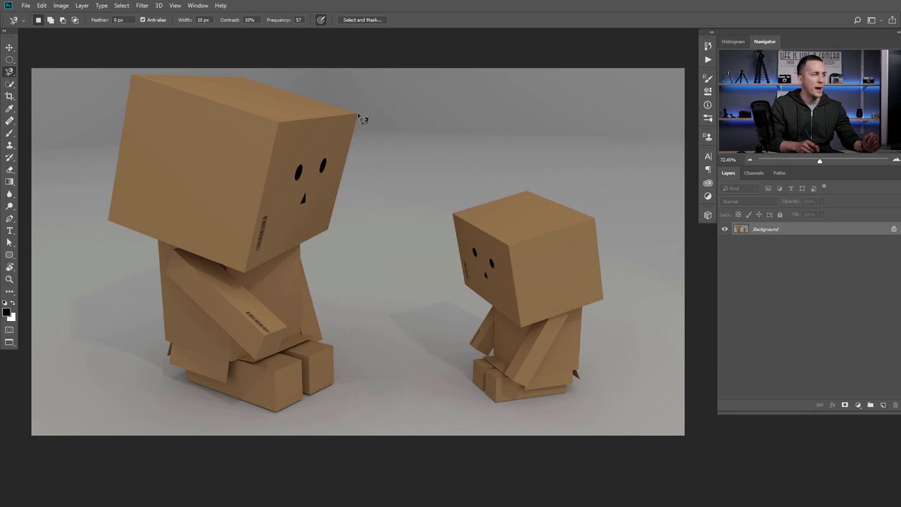
mouse_move(356, 143)
mouse_down()
mouse_move(334, 234)
mouse_move(310, 239)
mouse_move(309, 262)
mouse_move(316, 292)
mouse_move(348, 305)
mouse_move(354, 321)
mouse_up()
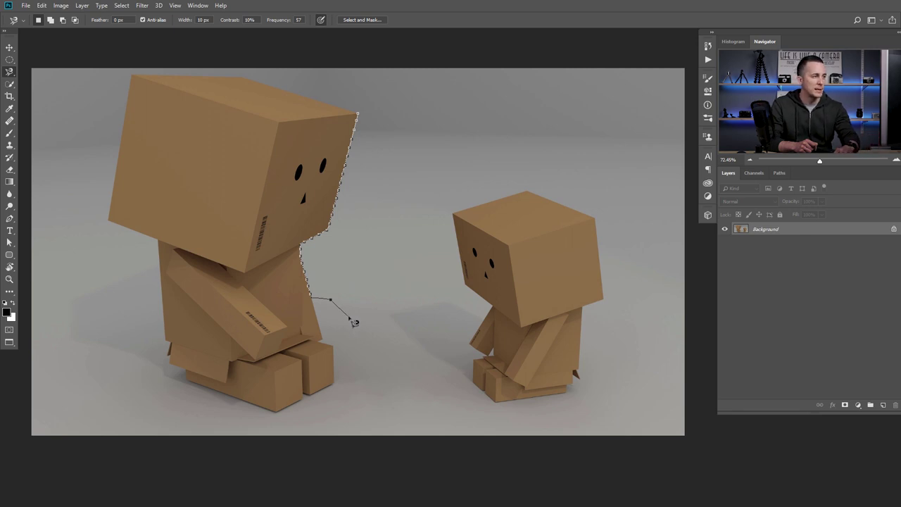
key(Delete)
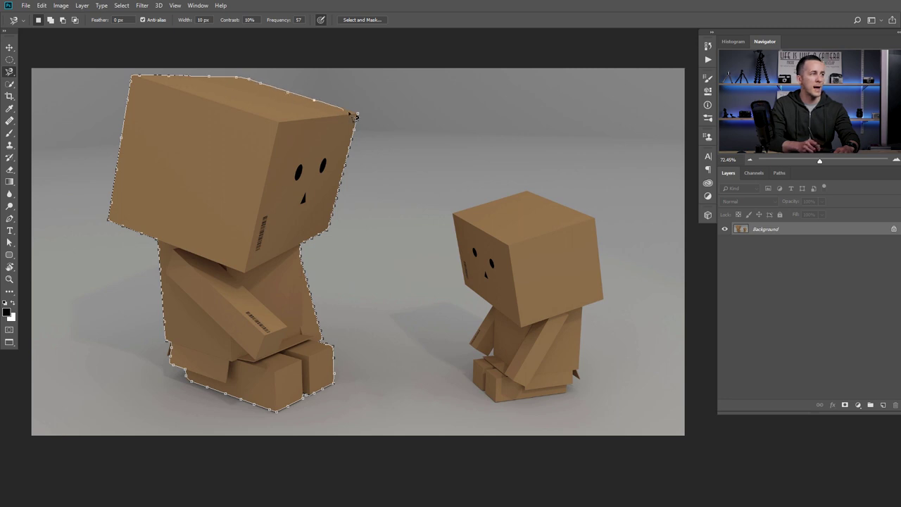
click(325, 234)
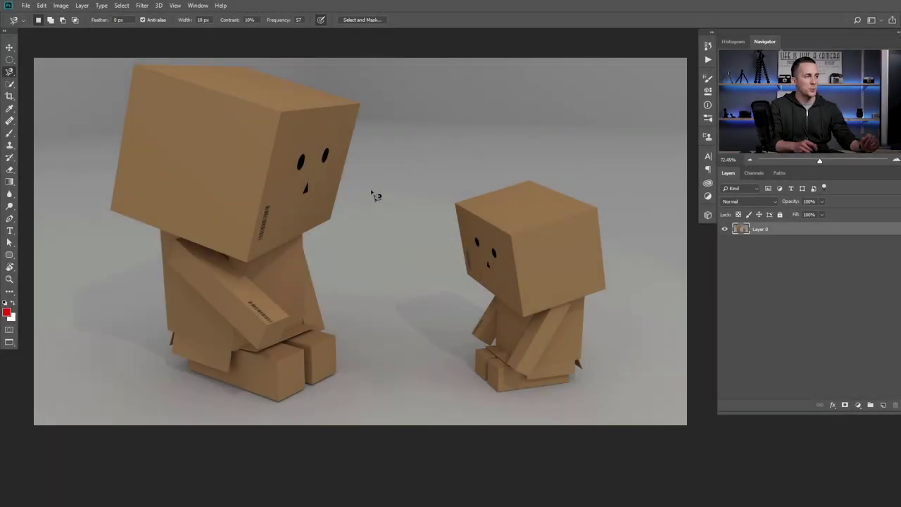
key(w)
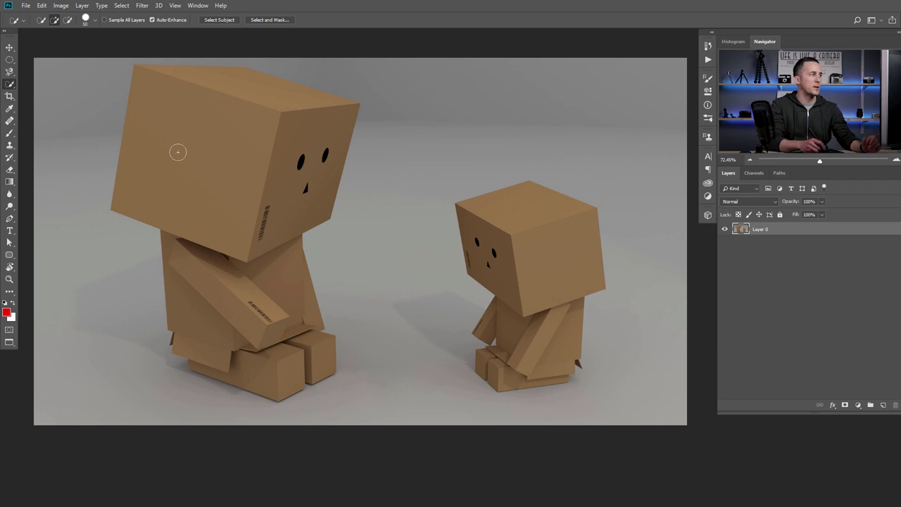
click(10, 85)
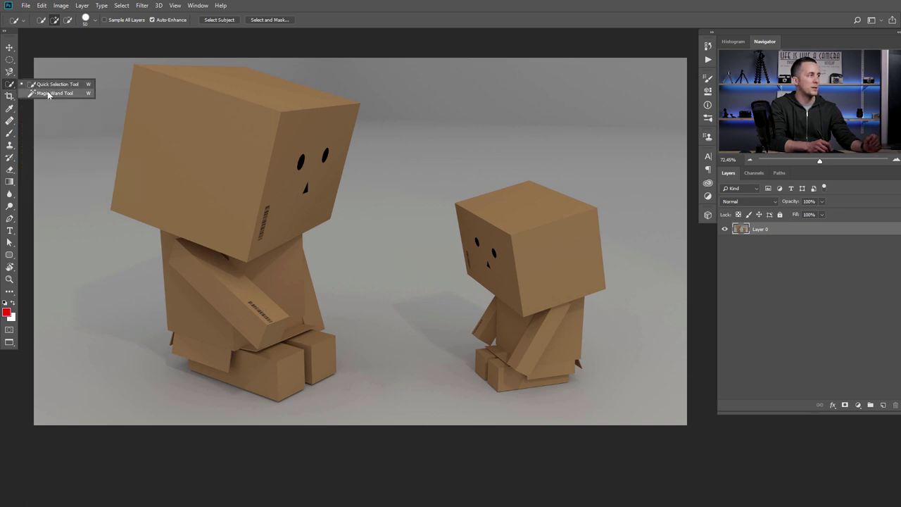
click(53, 93)
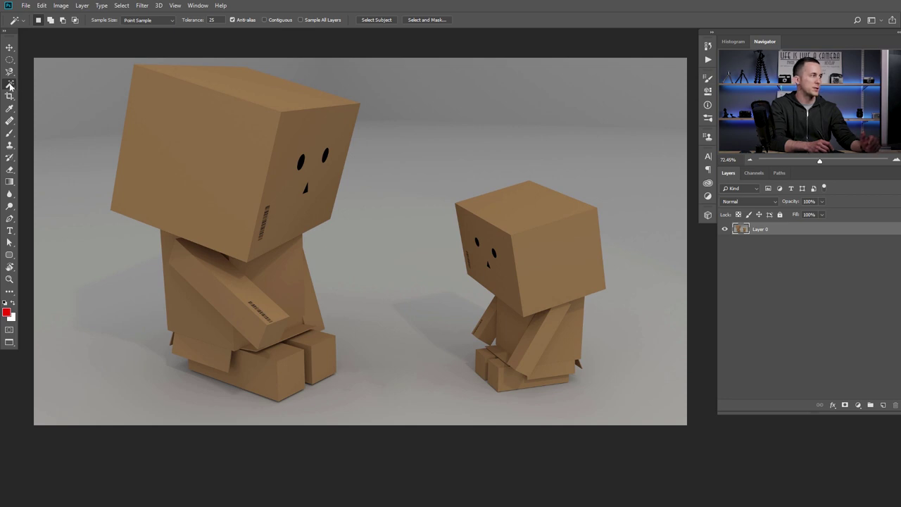
right_click(11, 86)
click(51, 94)
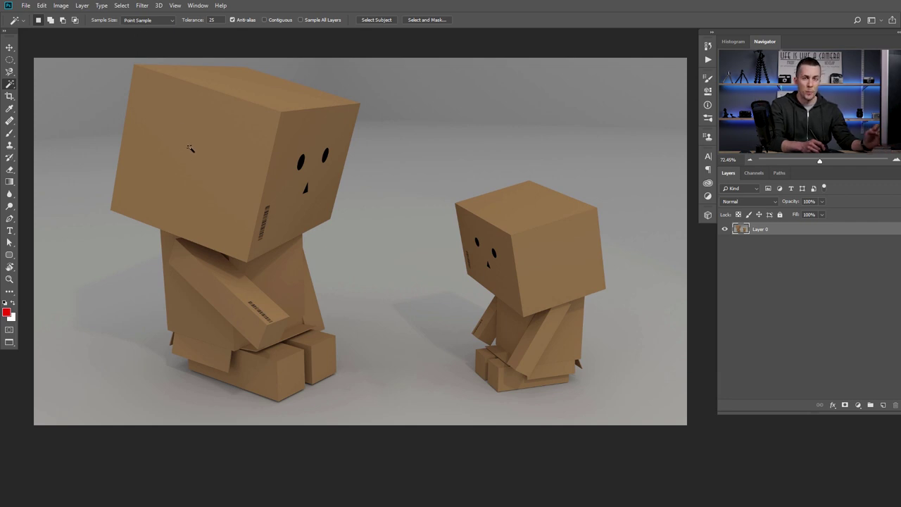
click(158, 20)
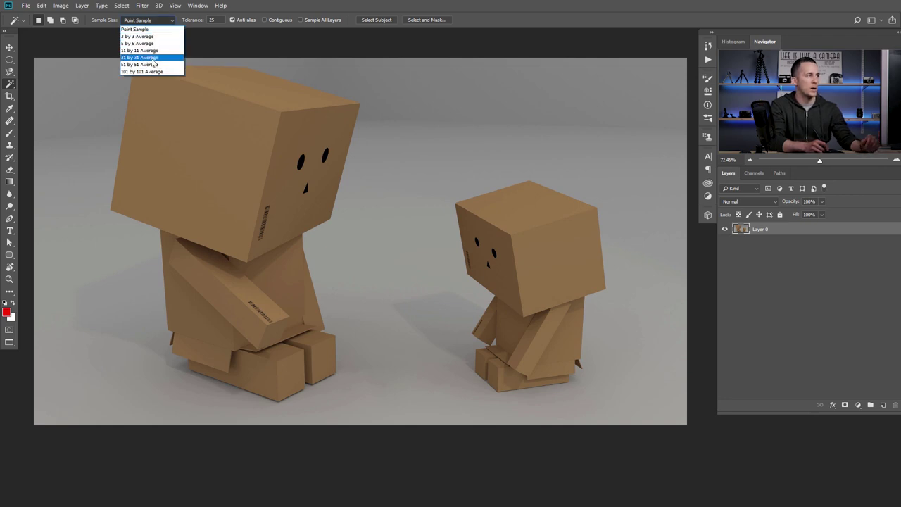
click(154, 57)
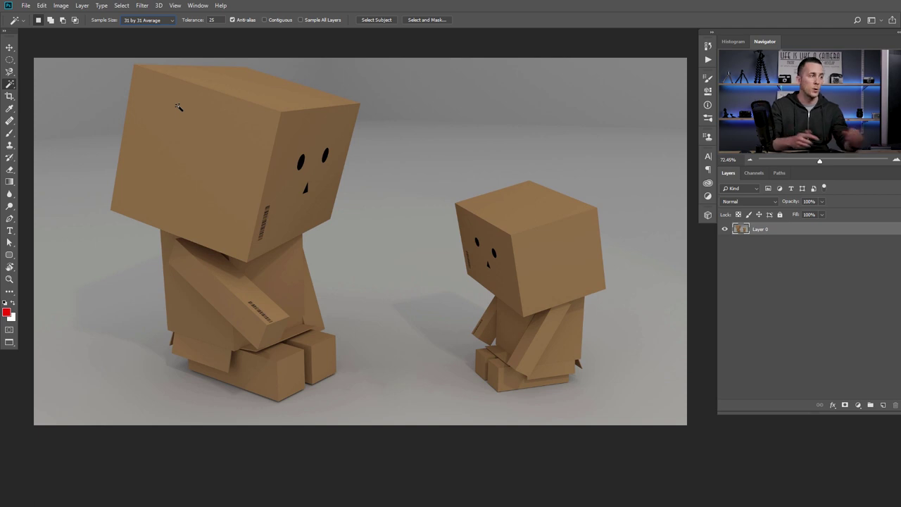
click(152, 21)
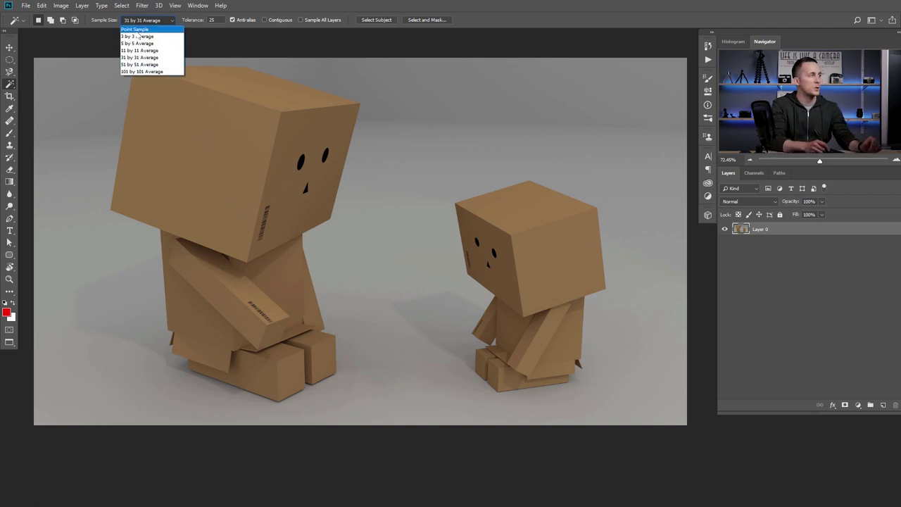
click(141, 31)
click(301, 163)
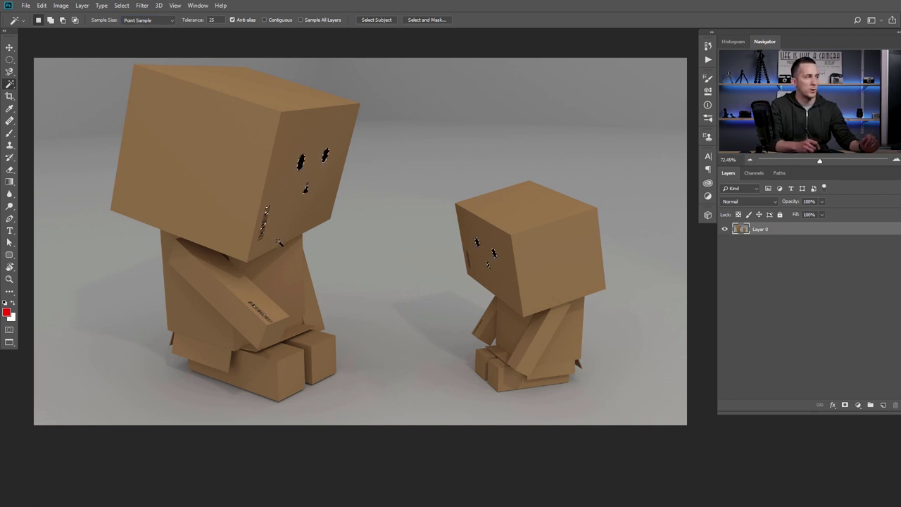
click(149, 20)
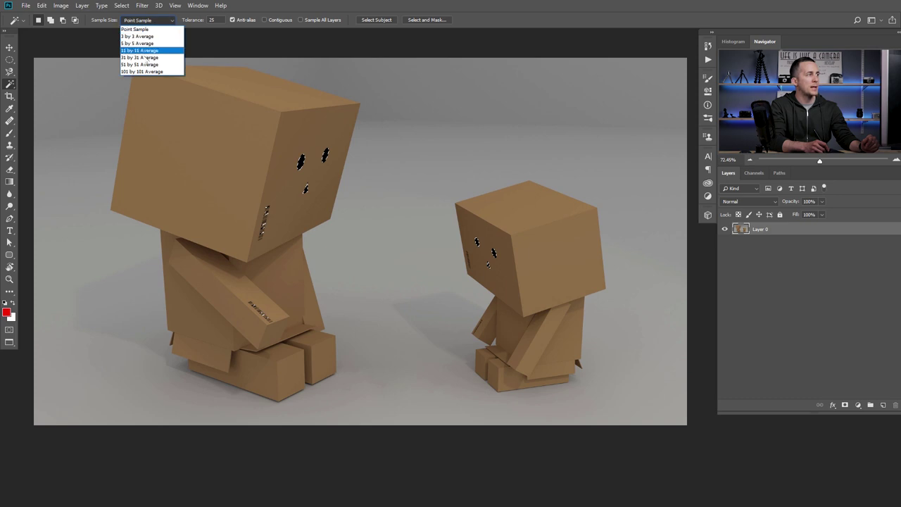
click(145, 57)
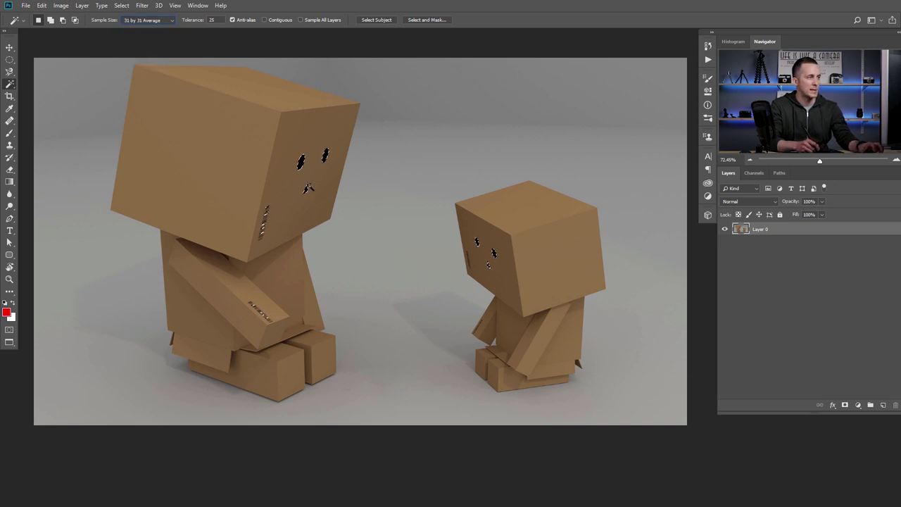
key(ctrl+d)
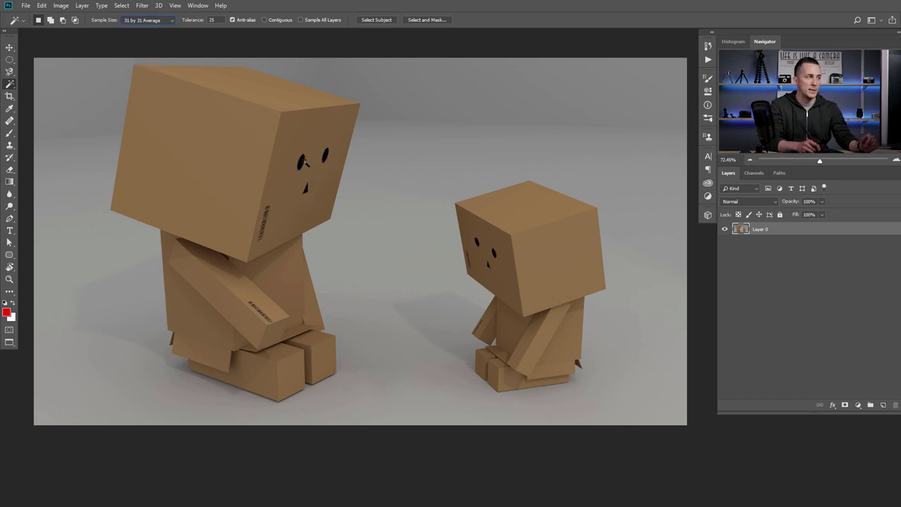
click(301, 162)
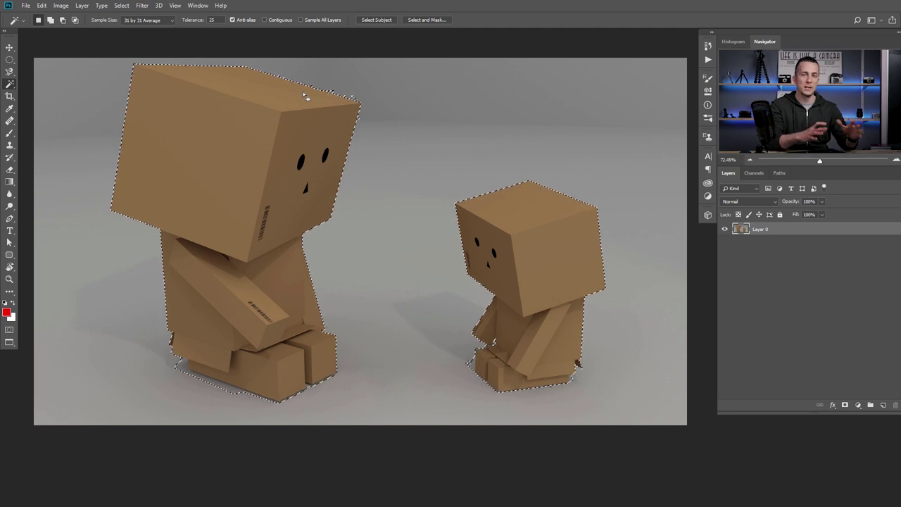
key(ctrl+d)
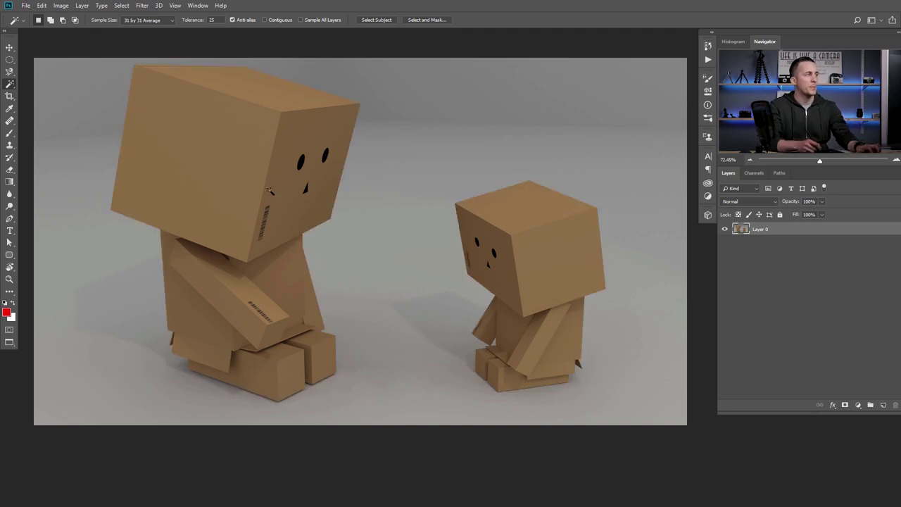
click(161, 21)
click(145, 31)
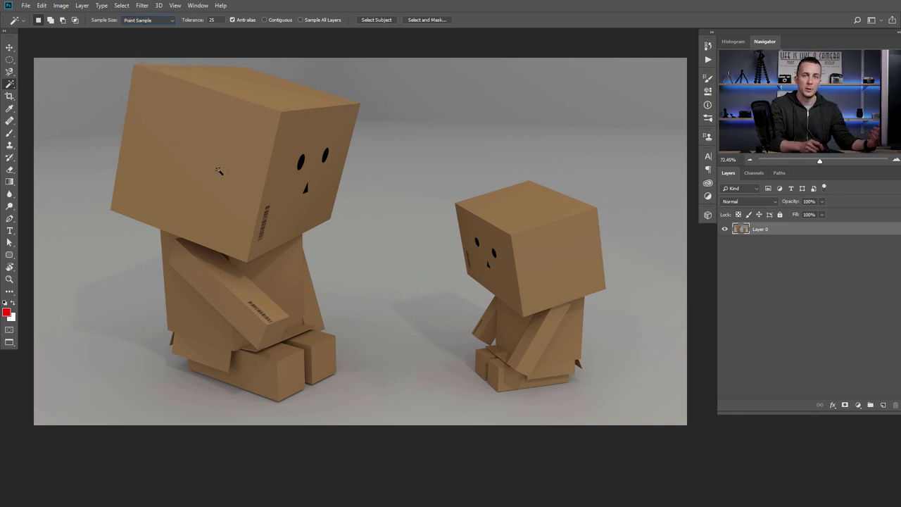
Test Magic Wand selections on the box head at tolerance 0, then at 29.
drag(198, 23, 155, 26)
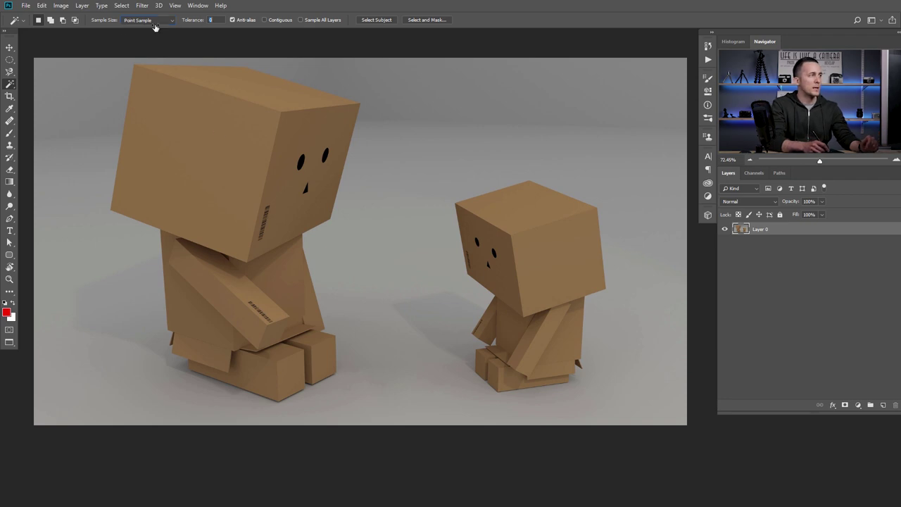
click(195, 154)
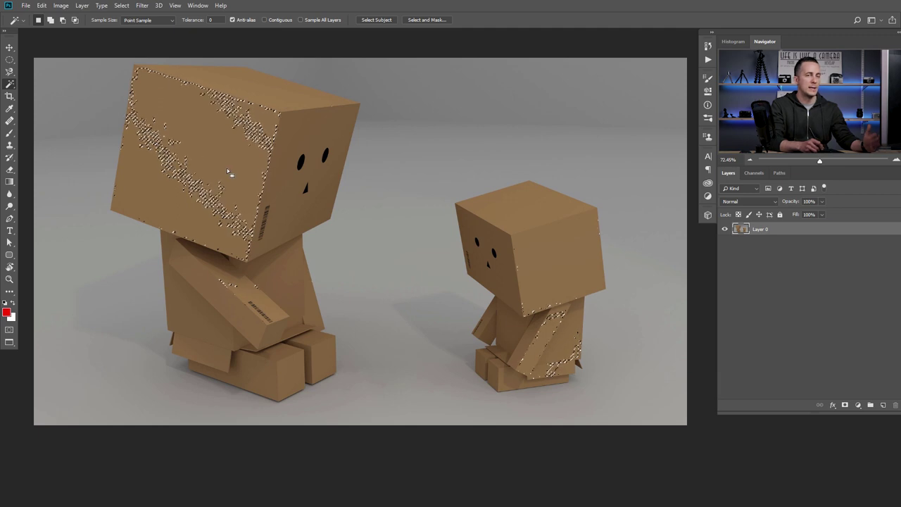
drag(186, 20, 206, 20)
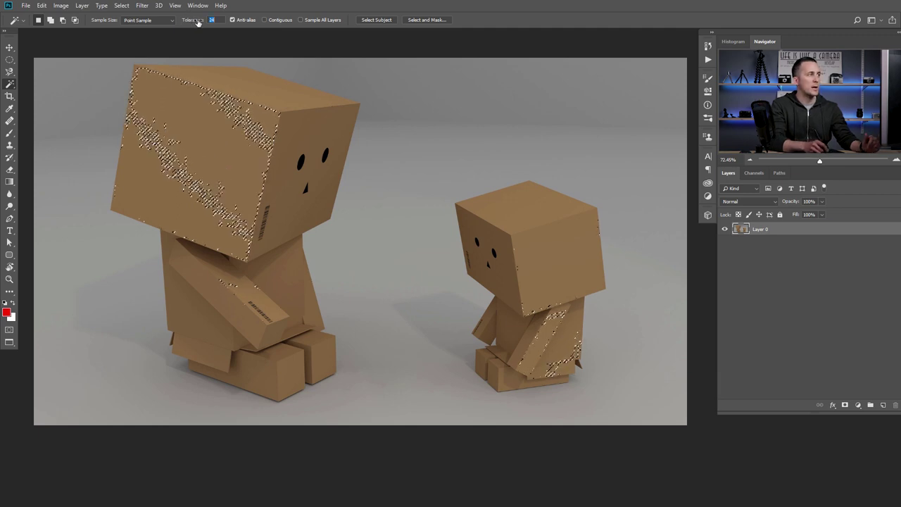
click(204, 133)
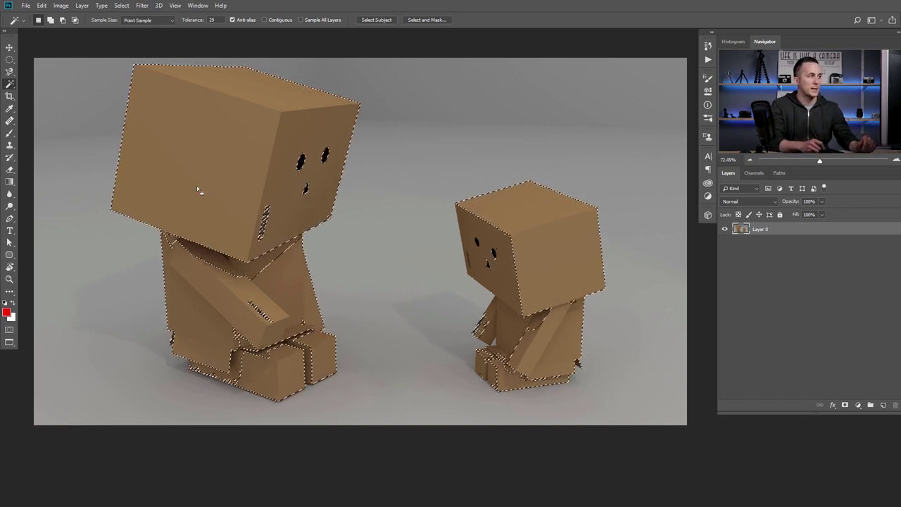
Sample the box head at tolerance 255, then lower tolerance to 41 and sample again.
drag(185, 23, 335, 23)
key(ctrl+d)
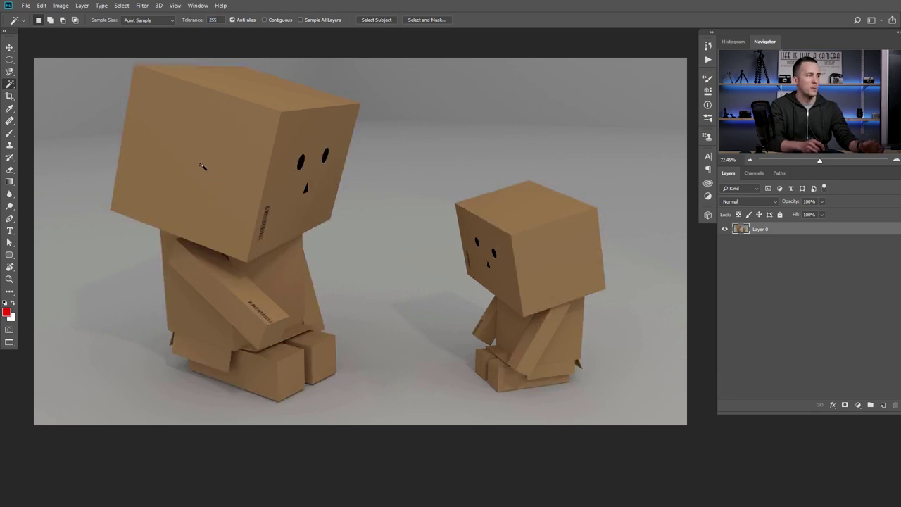
click(213, 164)
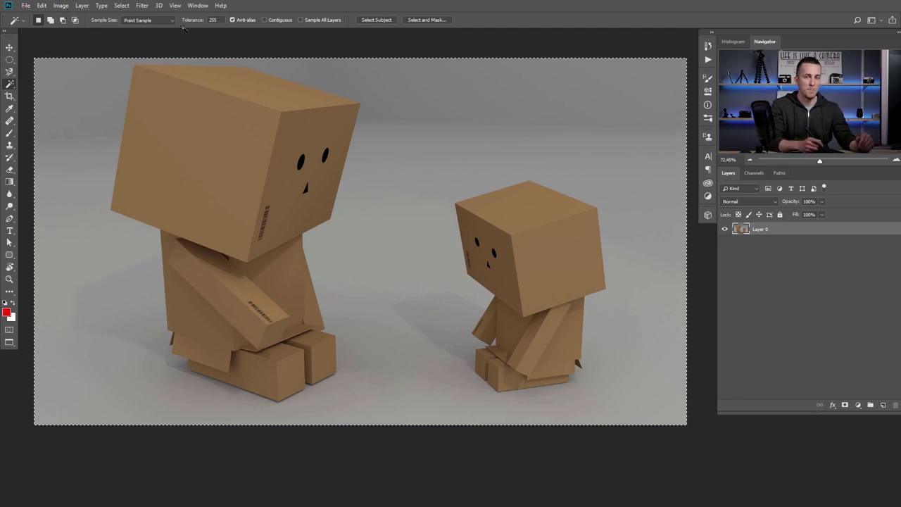
drag(195, 19, 147, 23)
key(ctrl+d)
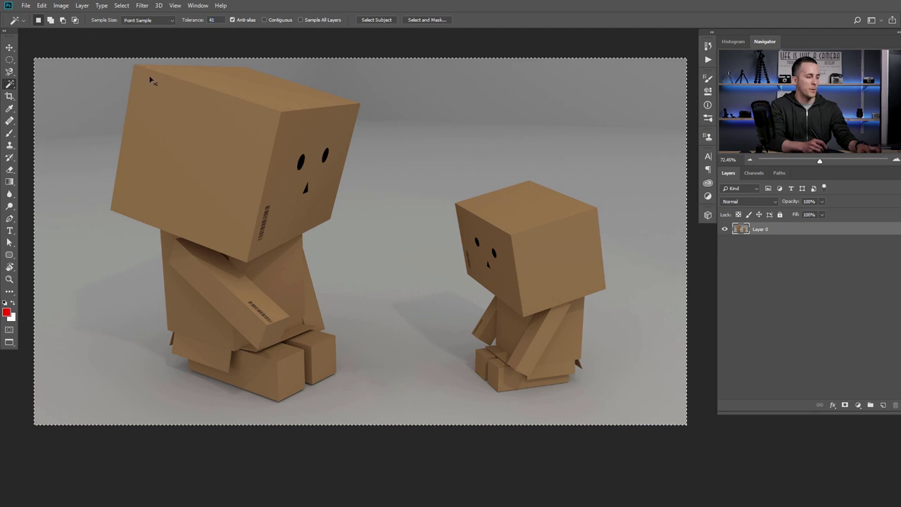
click(278, 129)
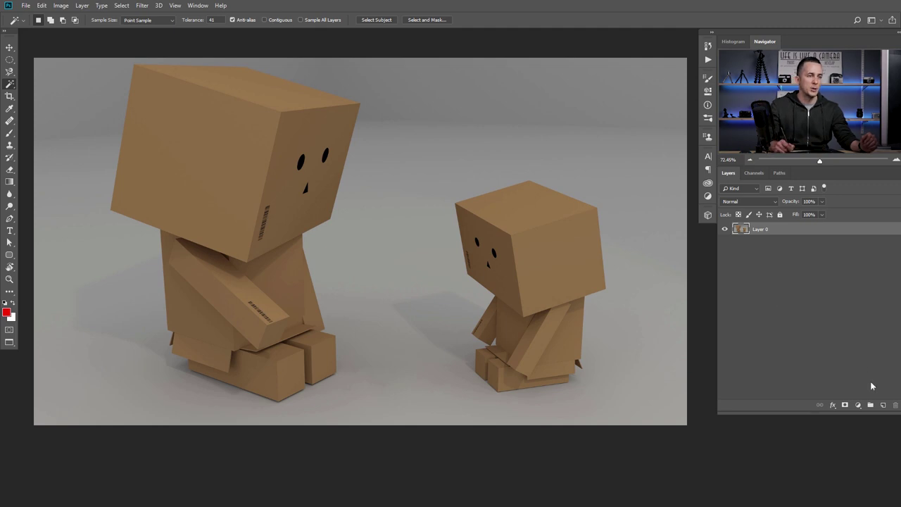
click(883, 405)
click(9, 60)
click(50, 61)
drag(421, 93, 464, 139)
drag(531, 109, 565, 146)
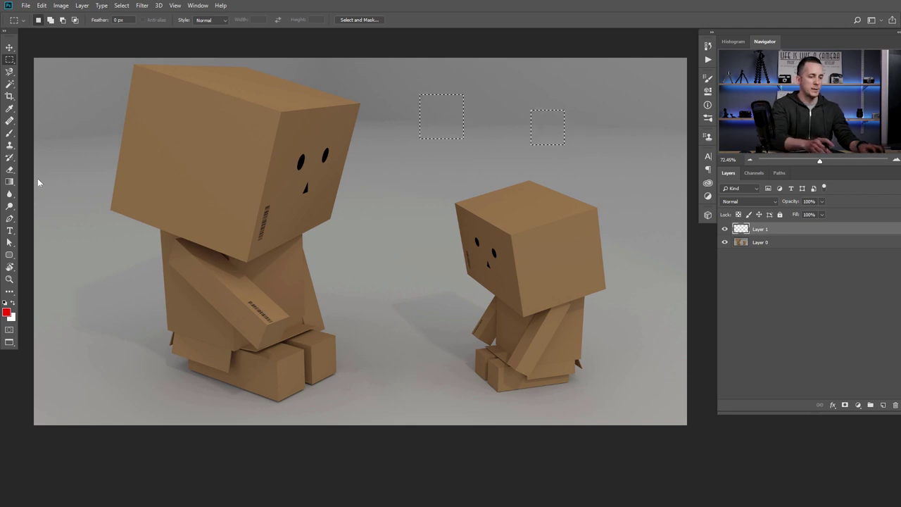
key(alt+BackSpace)
key(ctrl+d)
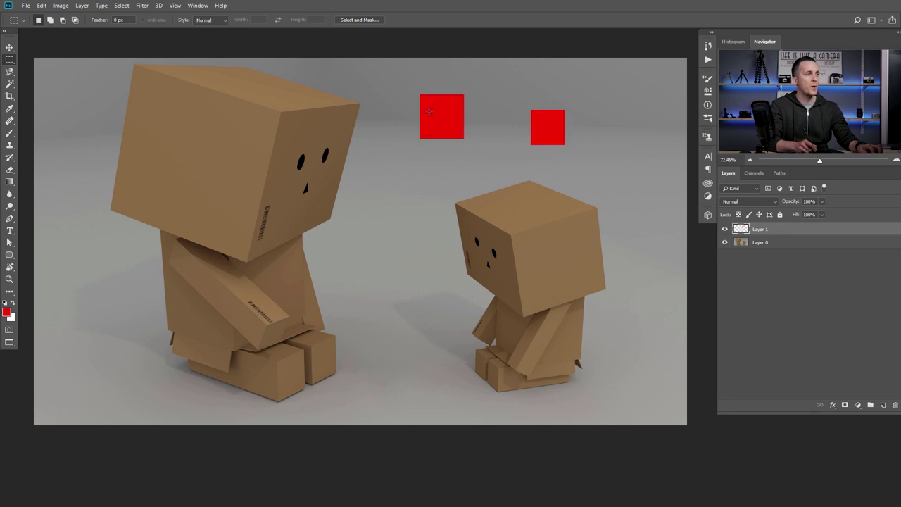
click(9, 84)
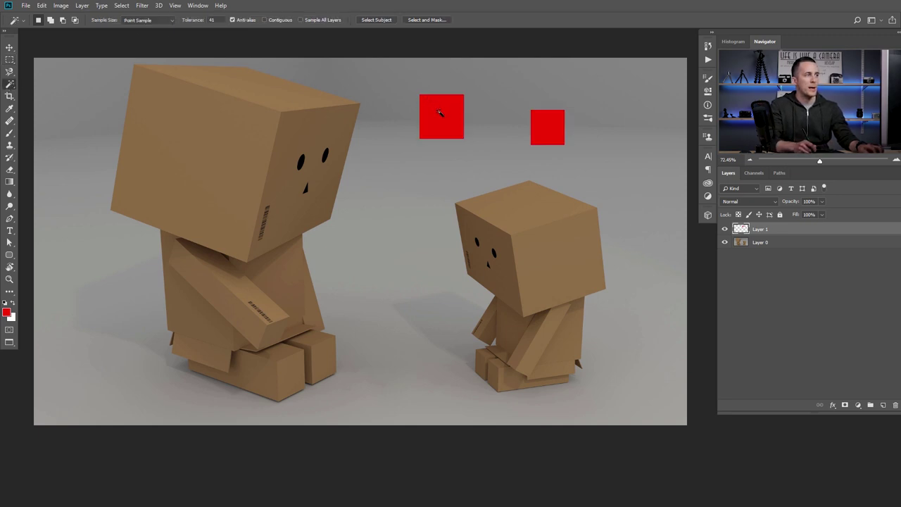
click(276, 20)
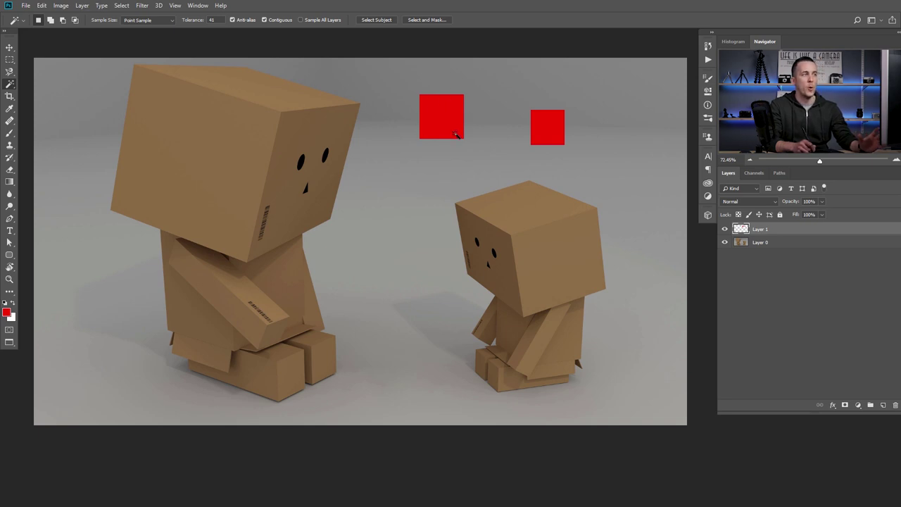
click(438, 117)
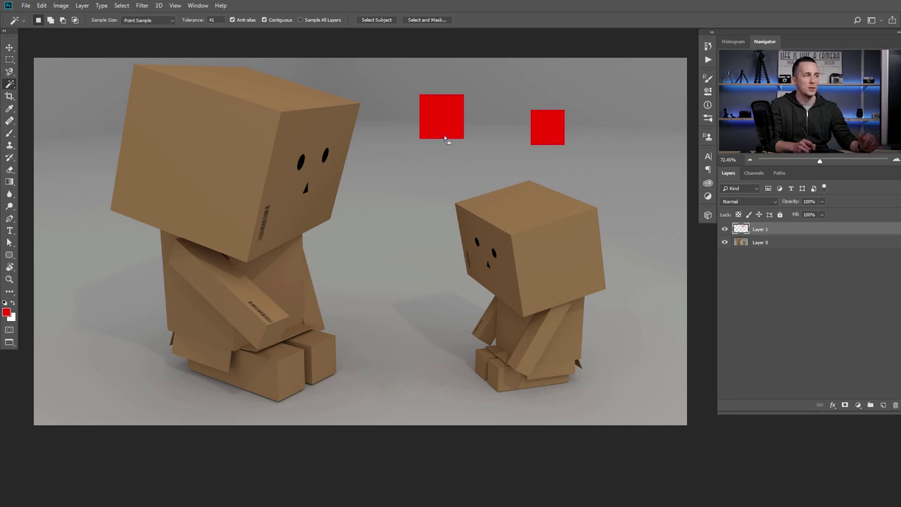
click(547, 126)
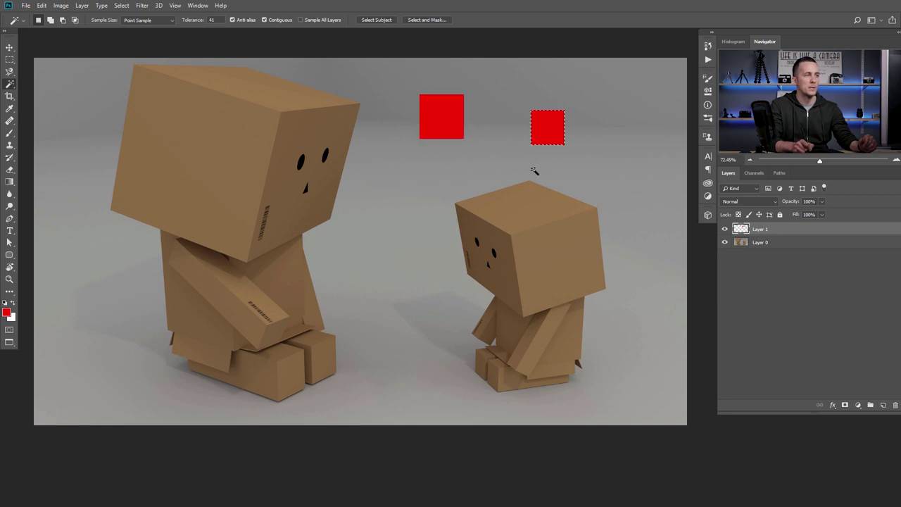
click(262, 20)
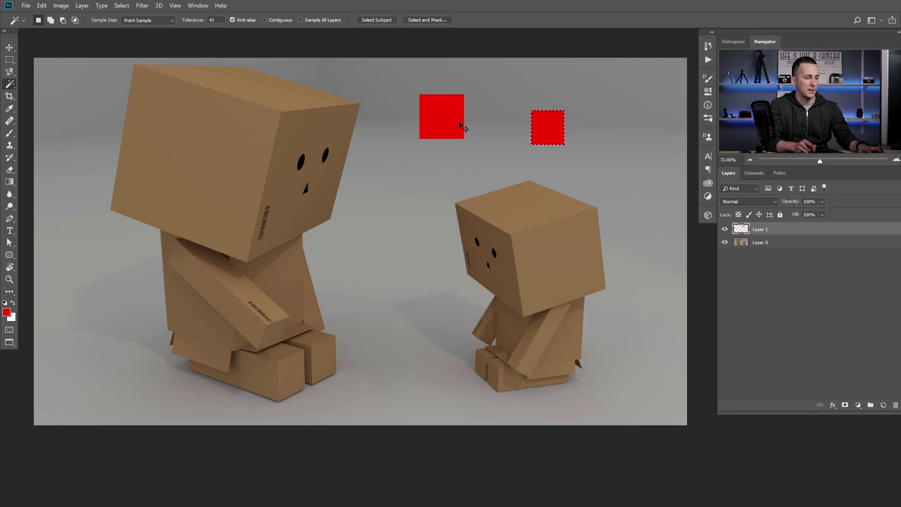
click(438, 130)
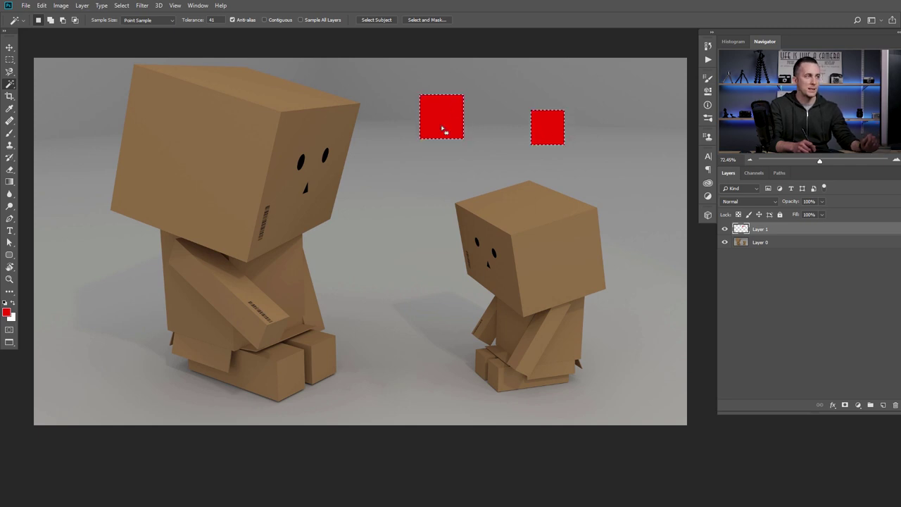
key(ctrl+d)
key(Delete)
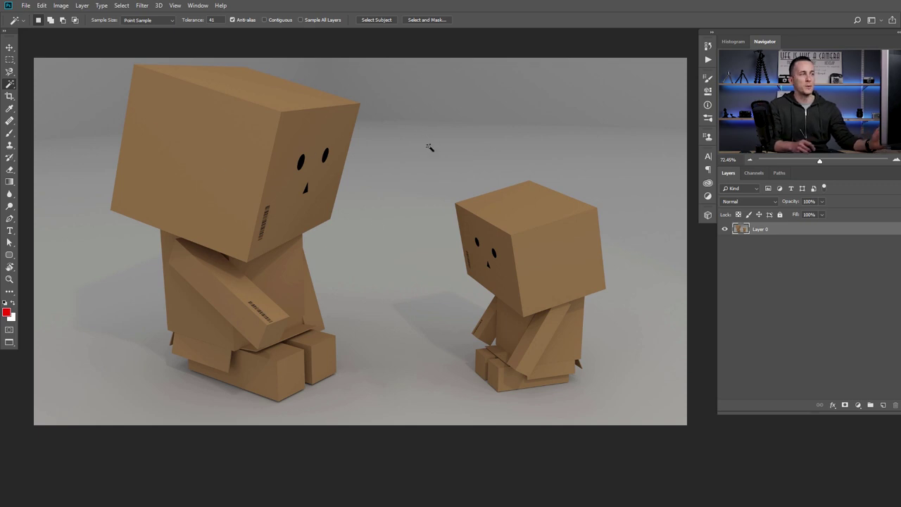
Magic Wand the grey backdrop at lower tolerance, delete it to transparency, and move the figures down.
drag(187, 23, 189, 23)
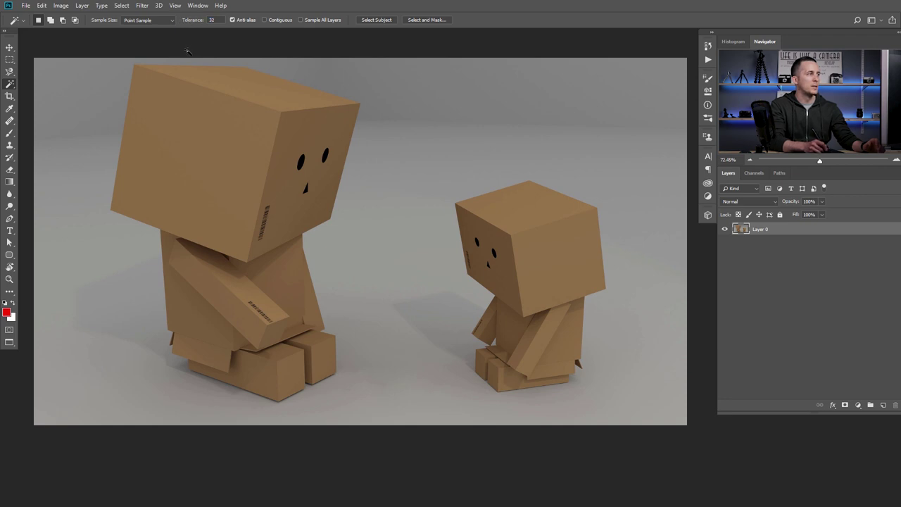
click(78, 151)
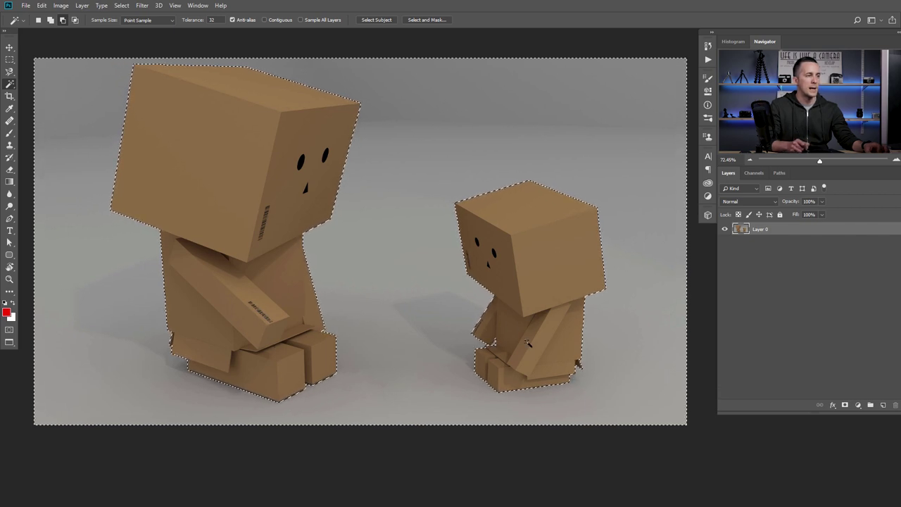
key(Delete)
key(ctrl+d)
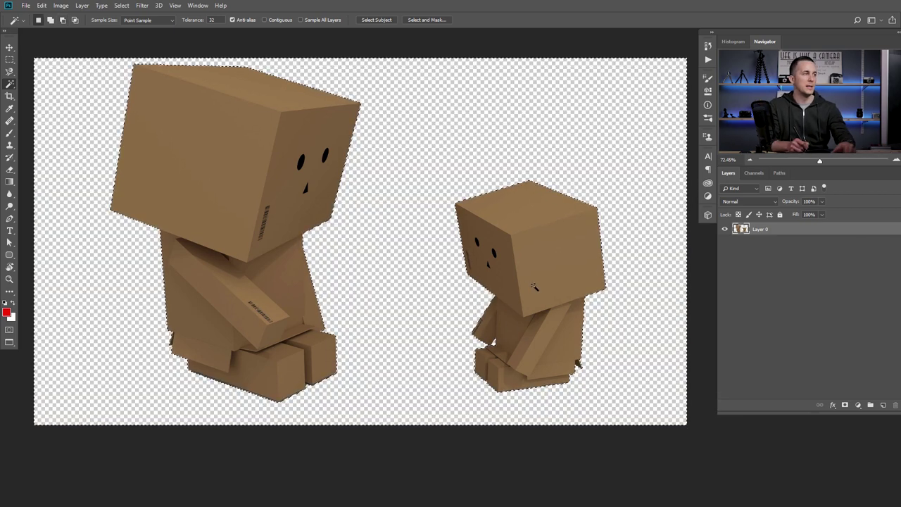
key(v)
drag(276, 236, 258, 259)
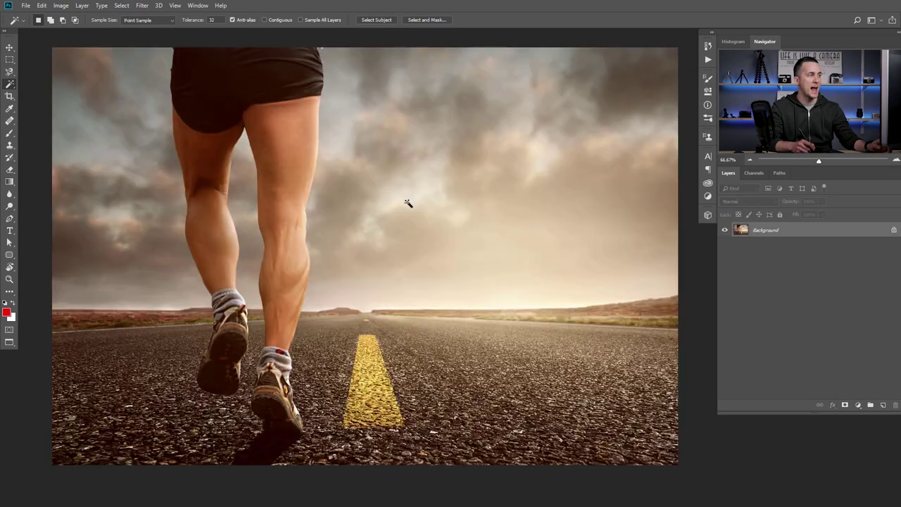
With Quick Selection at brush size 40, paint over both legs from shorts to socks.
right_click(10, 85)
click(59, 85)
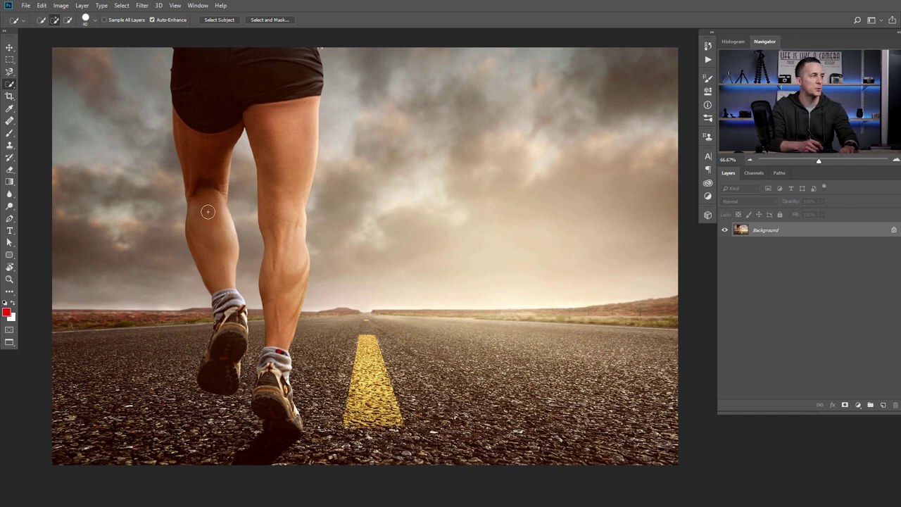
key(bracketleft)
key(bracketright)
key(bracketright)
key(bracketright)
key(bracketright)
key(bracketright)
key(bracketleft)
key(bracketleft)
key(bracketleft)
key(bracketleft)
key(bracketleft)
key(bracketleft)
key(bracketleft)
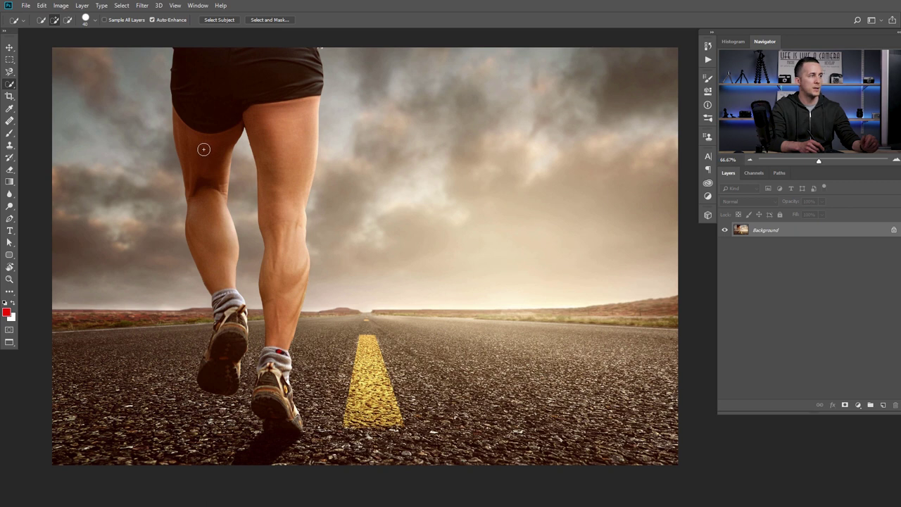
drag(203, 150, 222, 271)
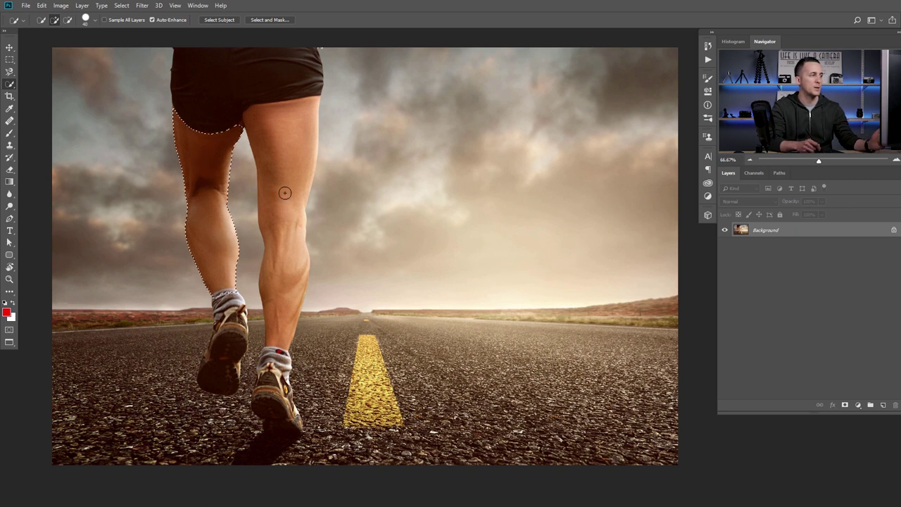
drag(279, 115, 282, 265)
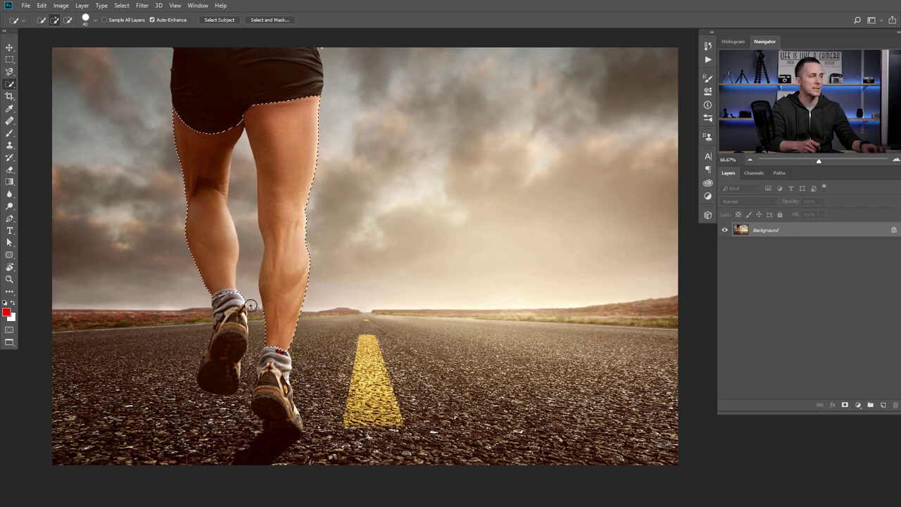
key(alt)
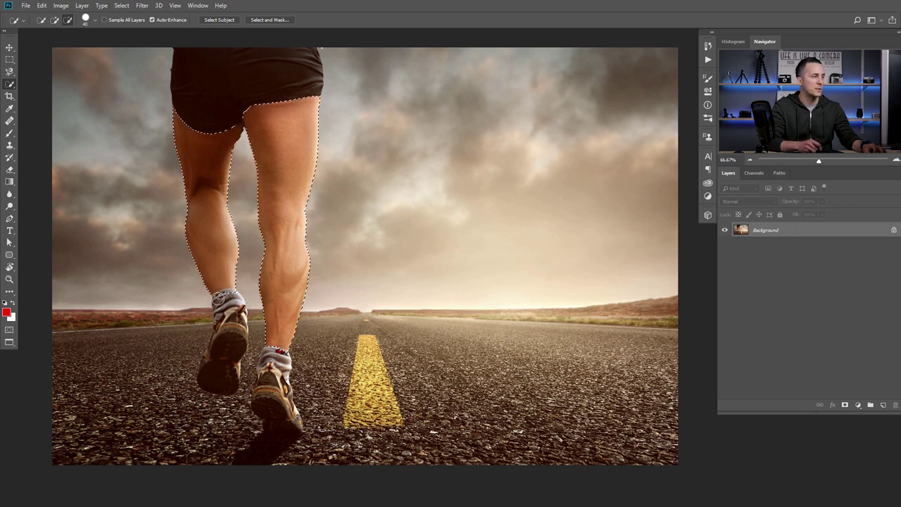
key(alt)
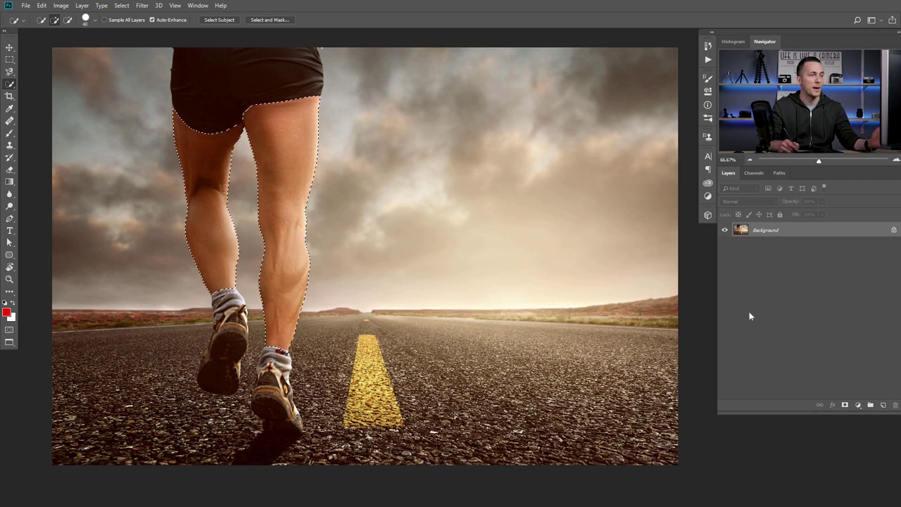
Add a Hue/Saturation layer turning the legs blue (hue -161, saturation -21), then select sky on Background.
click(858, 405)
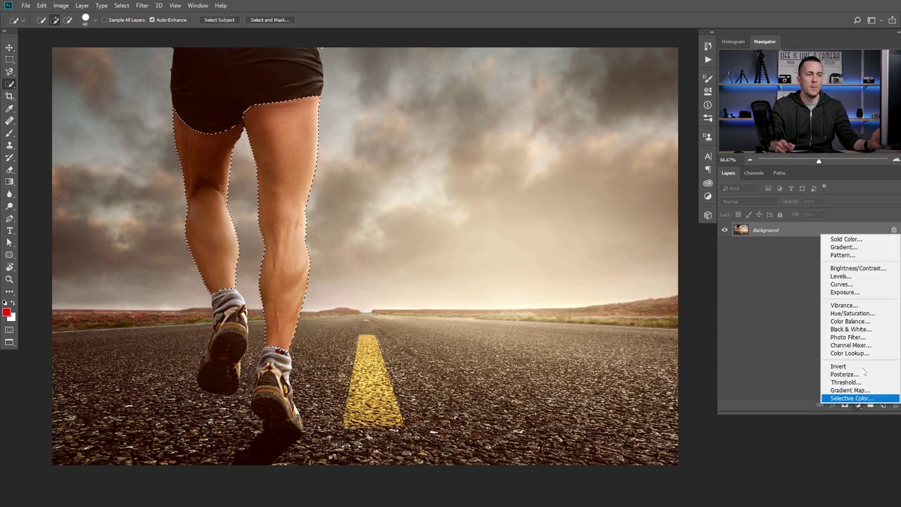
click(852, 313)
drag(625, 139, 569, 137)
drag(623, 157, 569, 141)
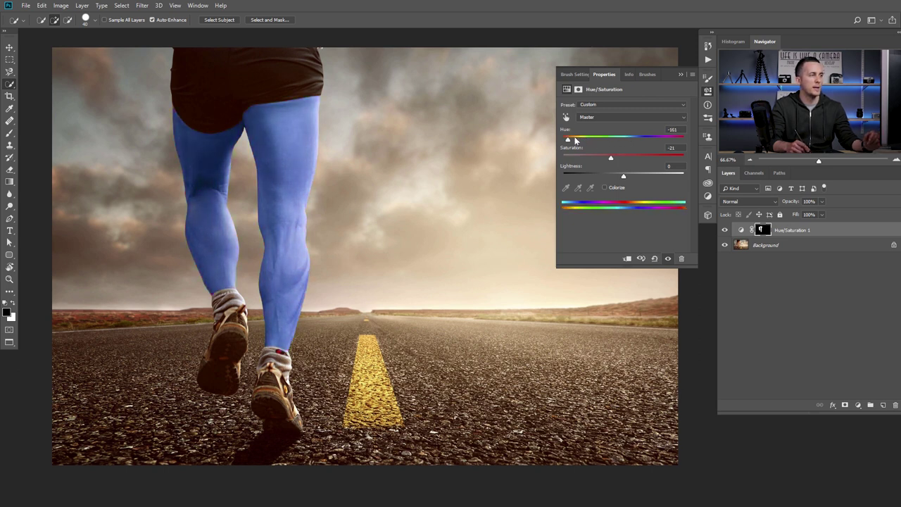
click(680, 74)
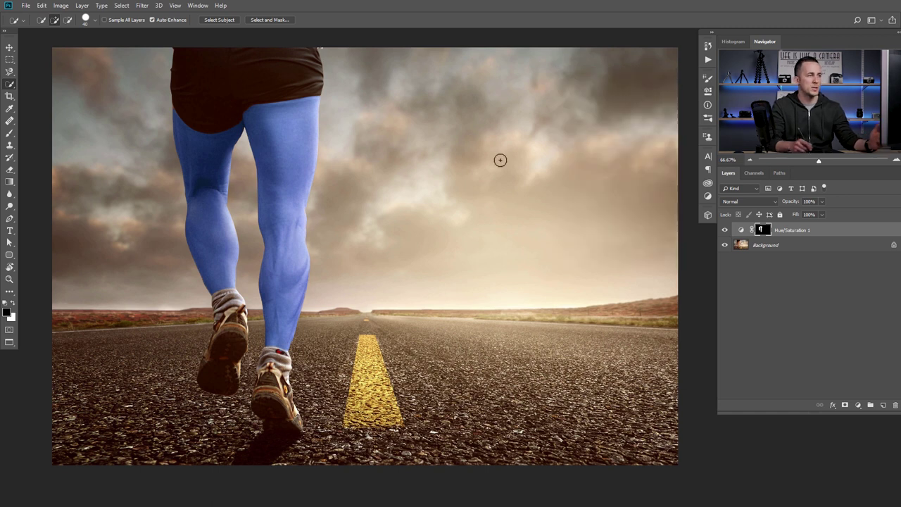
click(741, 247)
mouse_move(118, 103)
mouse_down()
mouse_move(120, 233)
mouse_move(242, 202)
mouse_move(243, 179)
mouse_move(245, 234)
mouse_move(353, 215)
mouse_move(600, 218)
mouse_move(664, 166)
mouse_up()
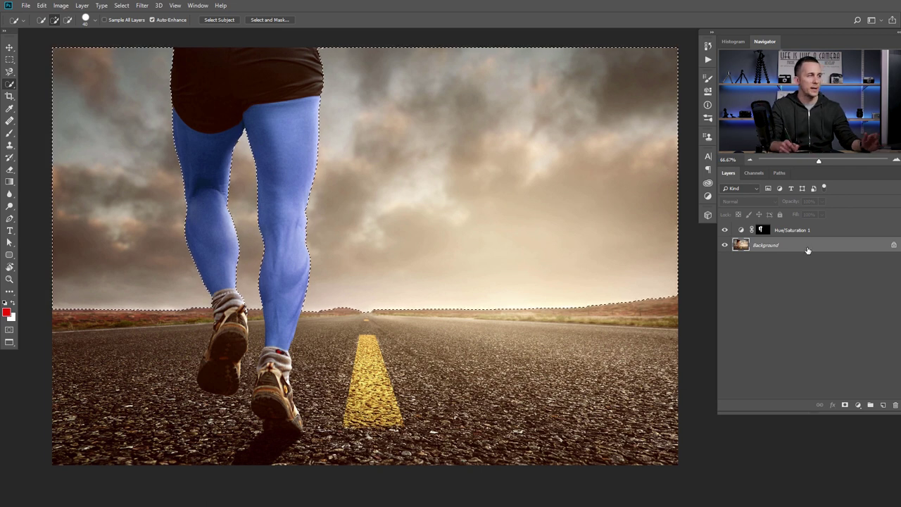
Unlock the Background, delete the selected sky, then undo the deletion and deselect.
click(893, 245)
key(Delete)
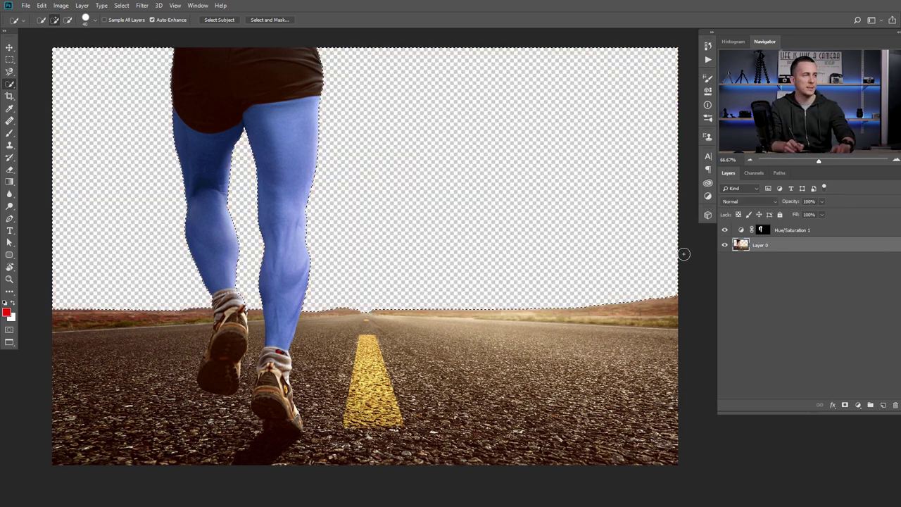
key(ctrl+d)
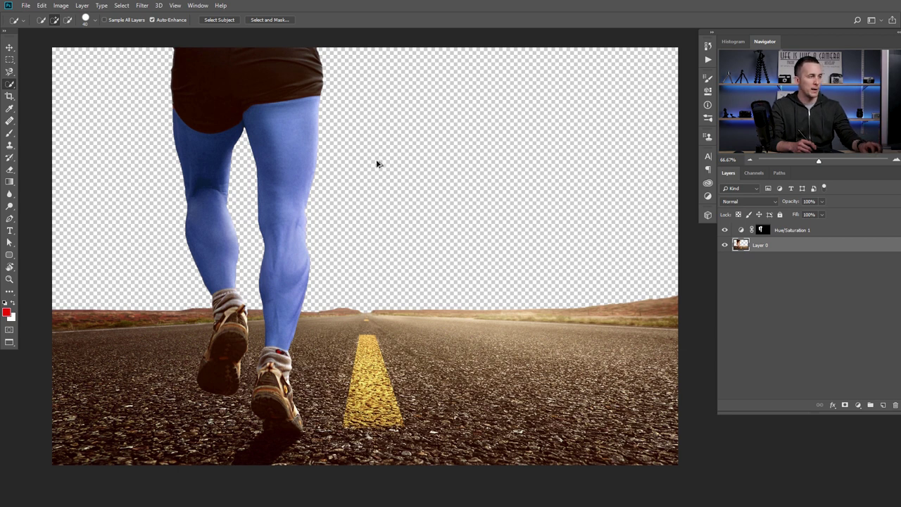
key(ctrl+z)
key(ctrl+z)
key(ctrl+d)
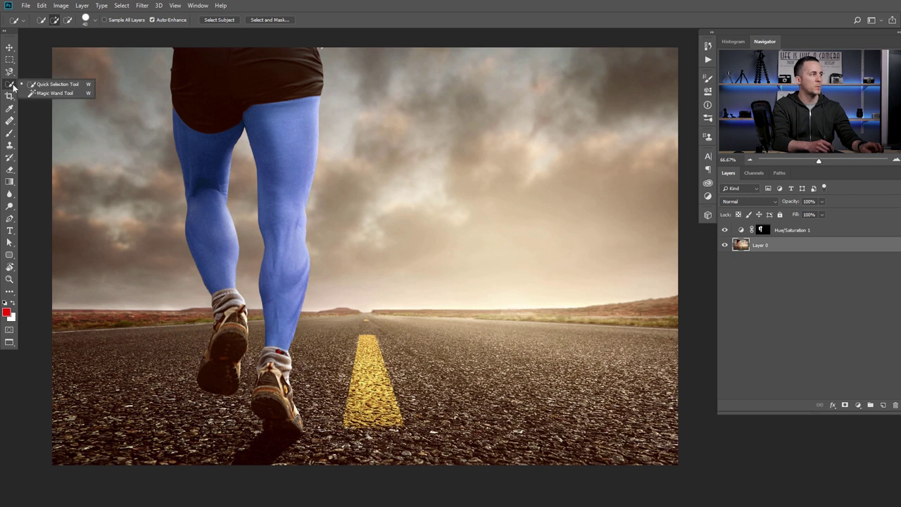
Compare Magic Wand sky selections with Contiguous on and off, clearing each one.
click(51, 92)
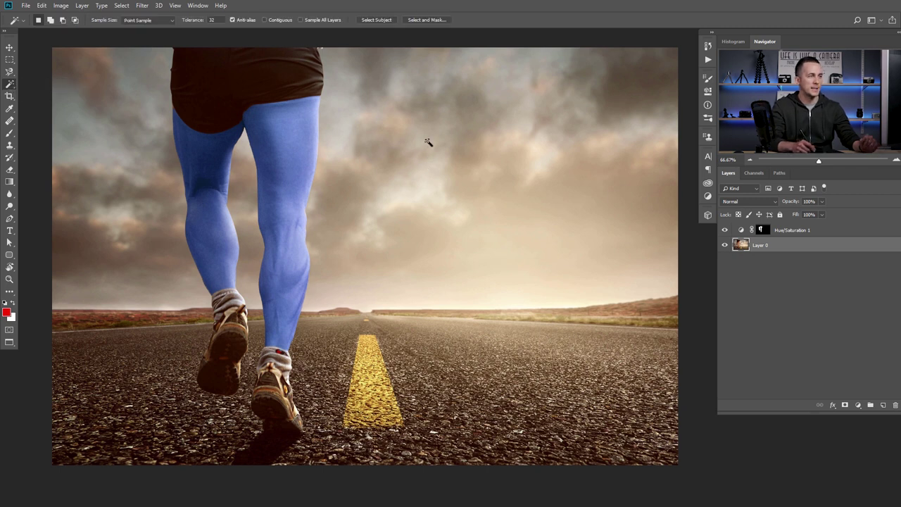
click(426, 143)
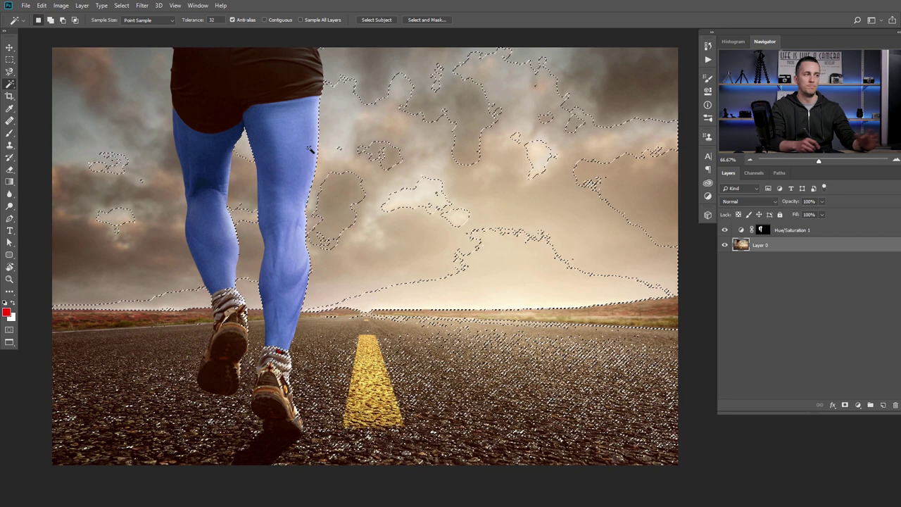
key(ctrl+d)
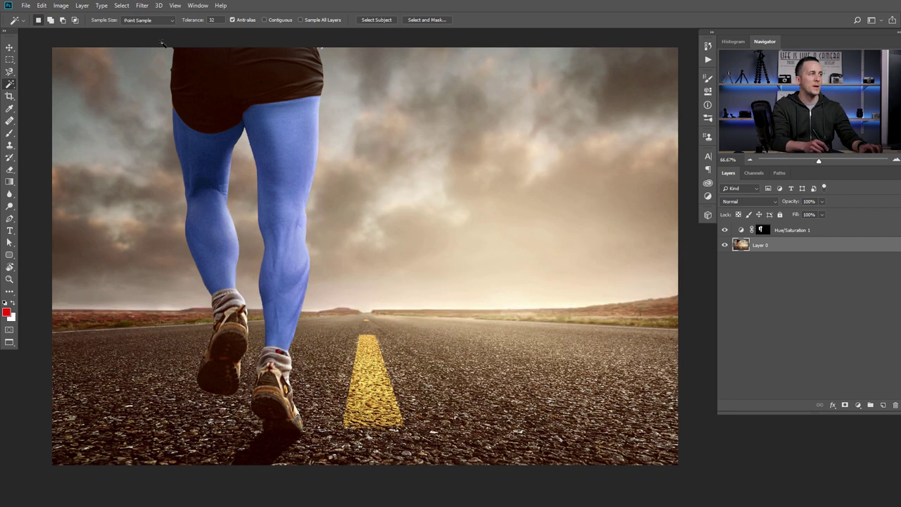
click(100, 133)
key(ctrl+d)
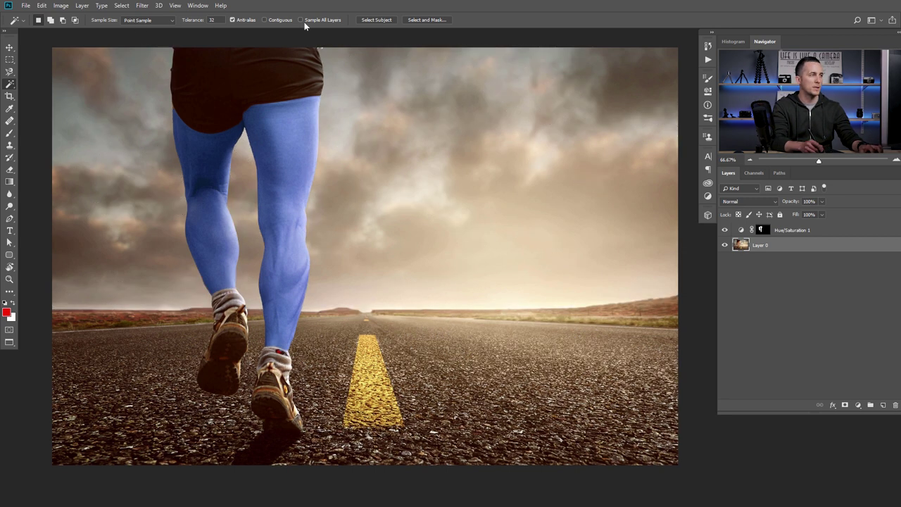
Build up a Magic Wand sky selection from the left sky down to the horizon, then clear it.
click(112, 105)
shift+click(112, 194)
click(128, 228)
click(84, 239)
click(175, 303)
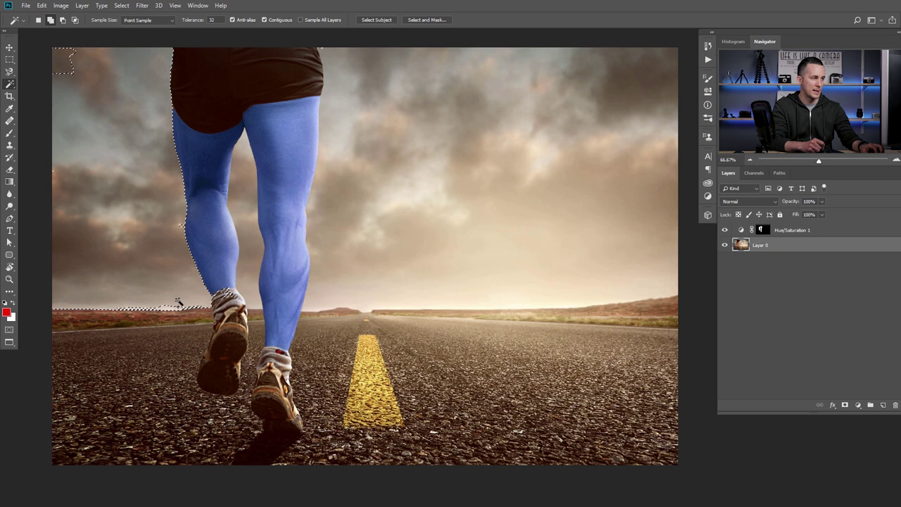
key(ctrl+d)
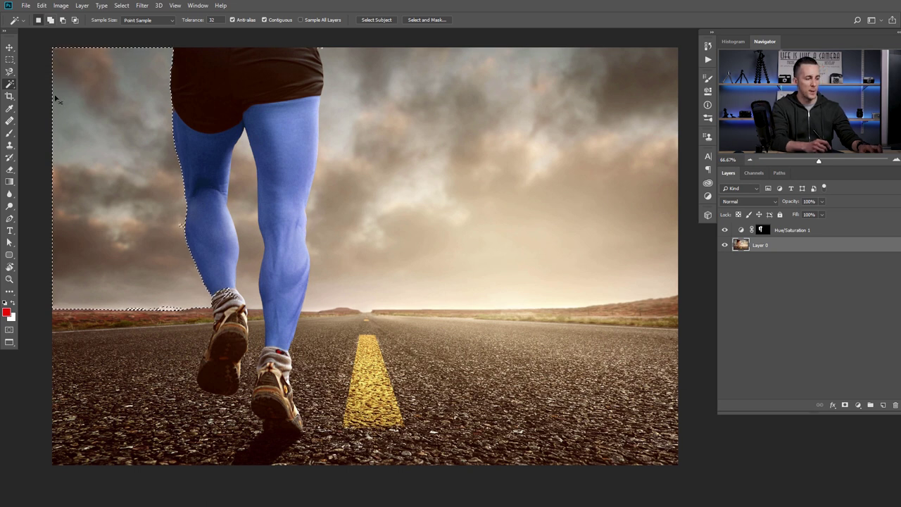
Paint the whole sky around the legs with Quick Selection and delete it.
right_click(10, 84)
click(53, 86)
mouse_move(115, 216)
mouse_down()
mouse_move(224, 209)
mouse_move(245, 186)
mouse_move(248, 224)
mouse_move(373, 167)
mouse_move(397, 259)
mouse_move(458, 229)
mouse_up()
key(Delete)
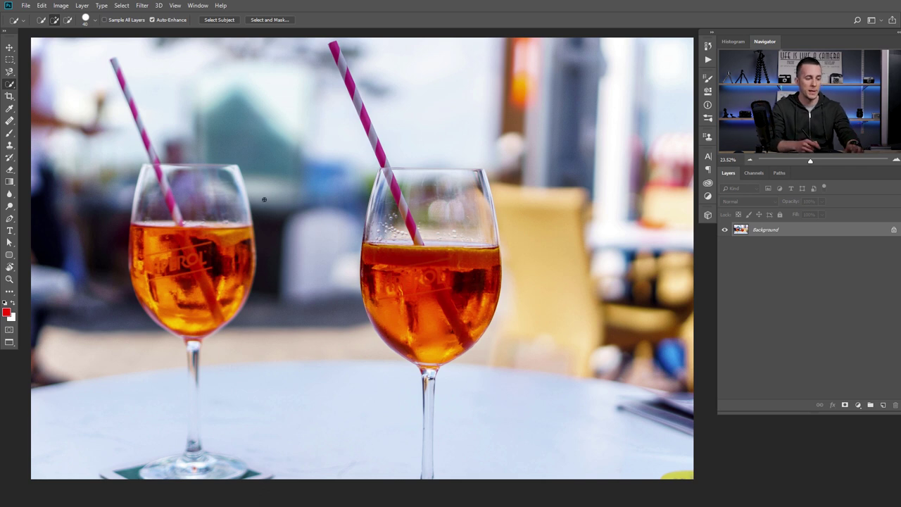
Trace the right wine glass and its straw with a curved pen path and load it as a selection.
key(p)
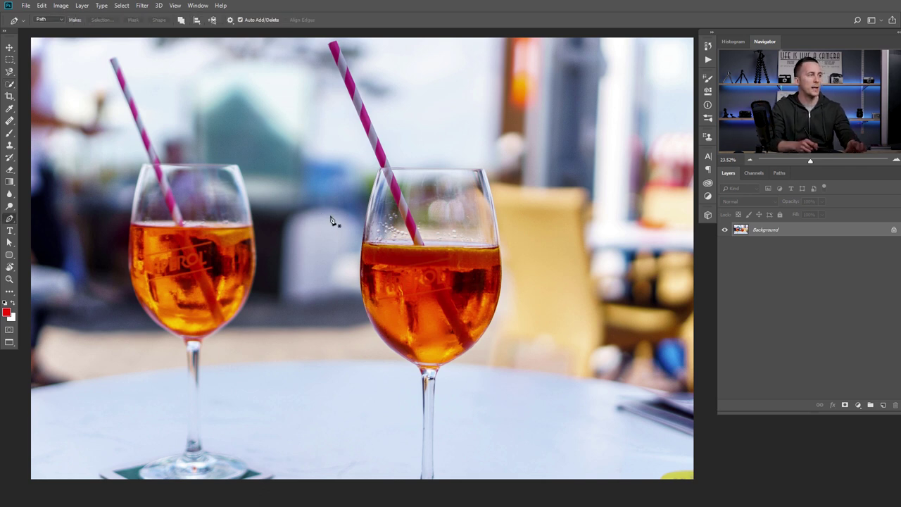
click(332, 45)
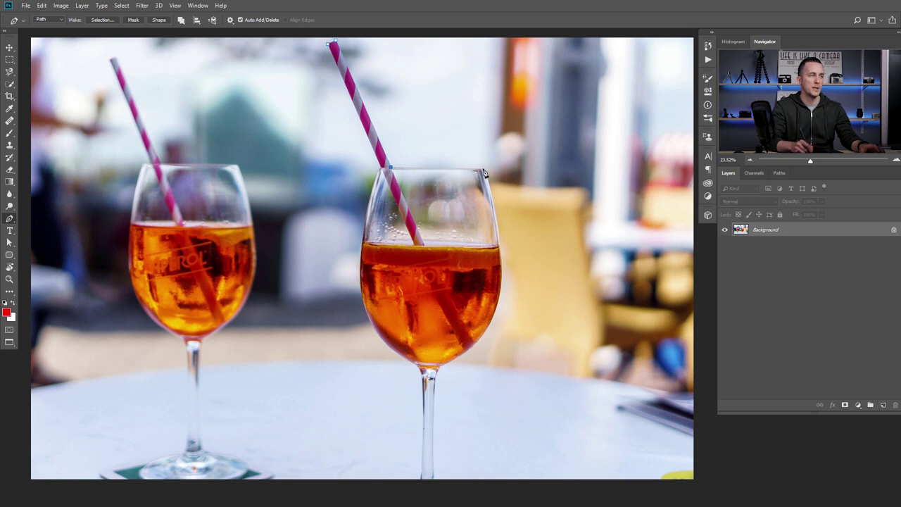
drag(439, 366, 335, 406)
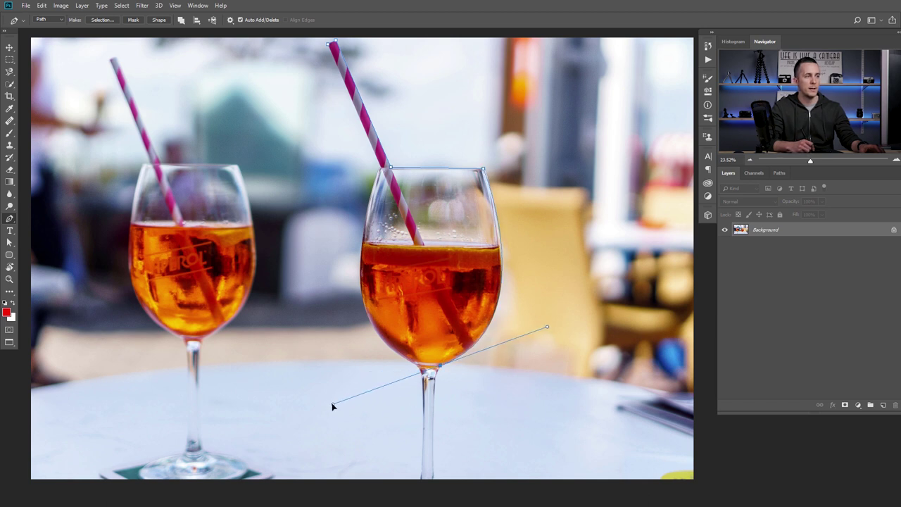
alt+click(440, 367)
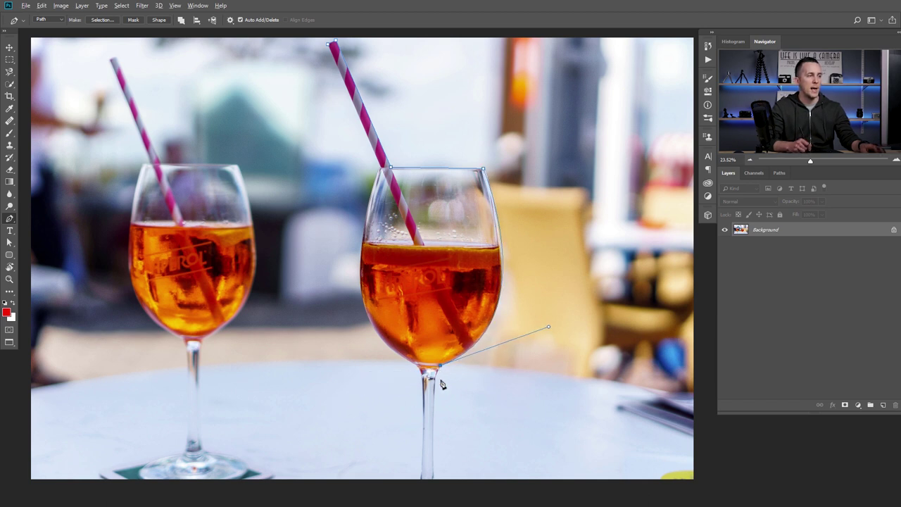
drag(433, 422, 437, 471)
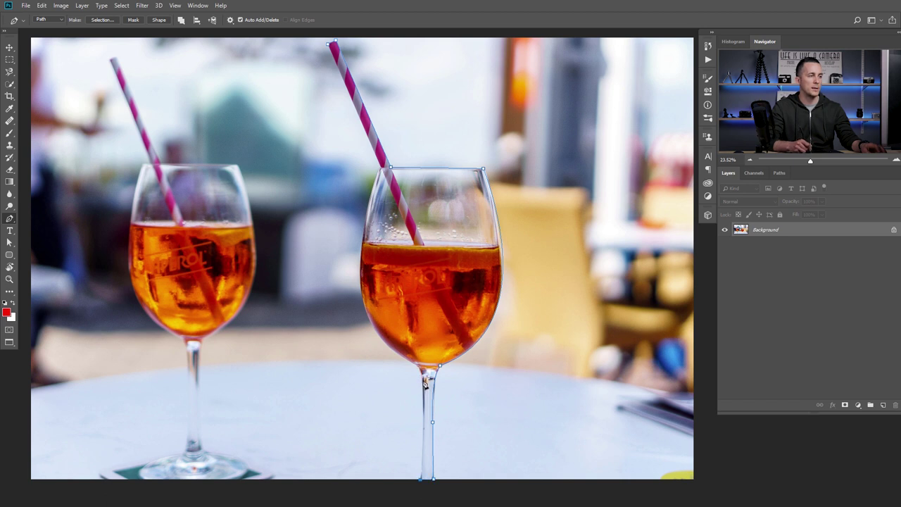
drag(426, 380, 418, 360)
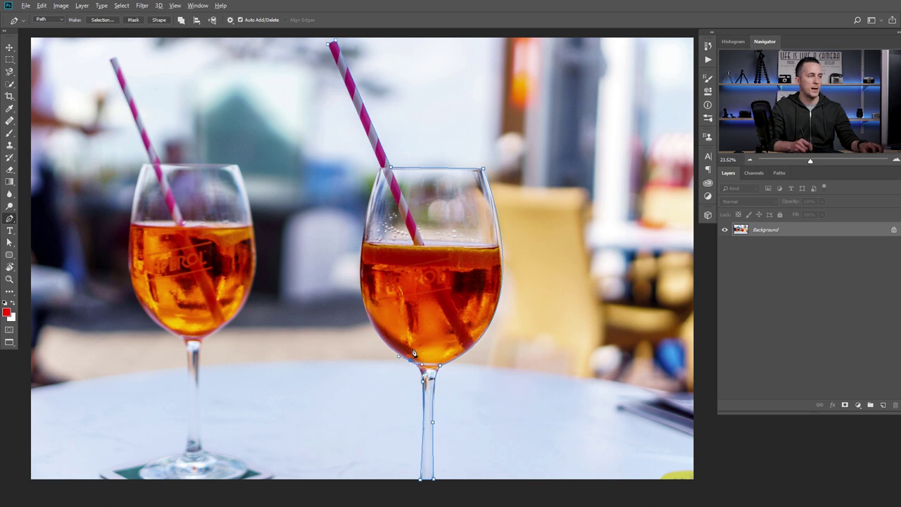
drag(399, 149, 437, 64)
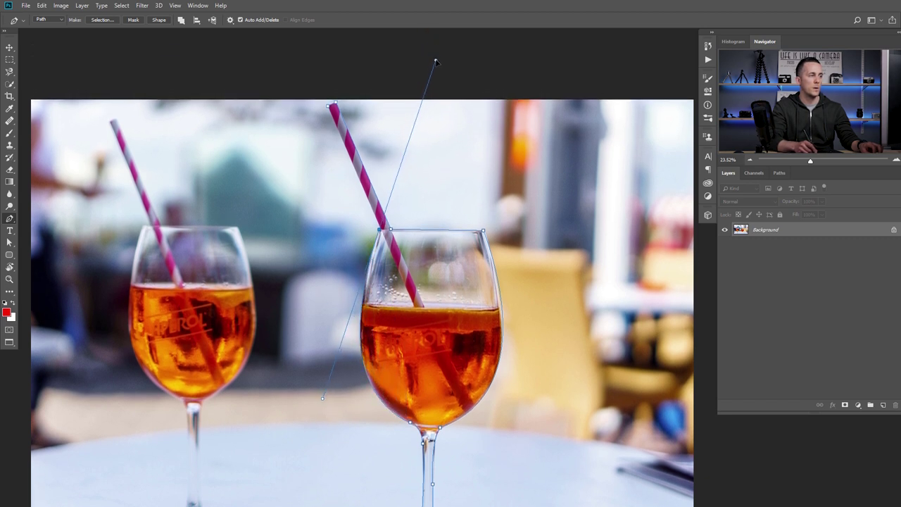
alt+click(382, 232)
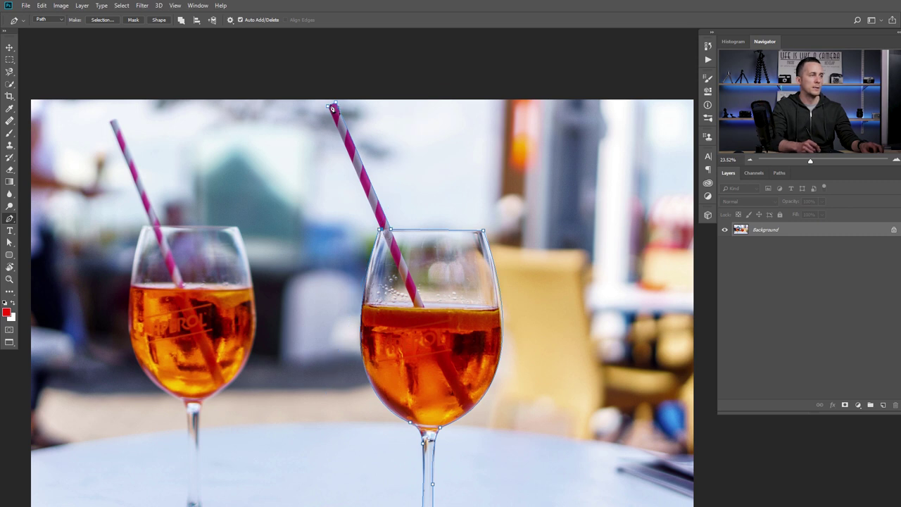
scroll(396, 195, down, 3)
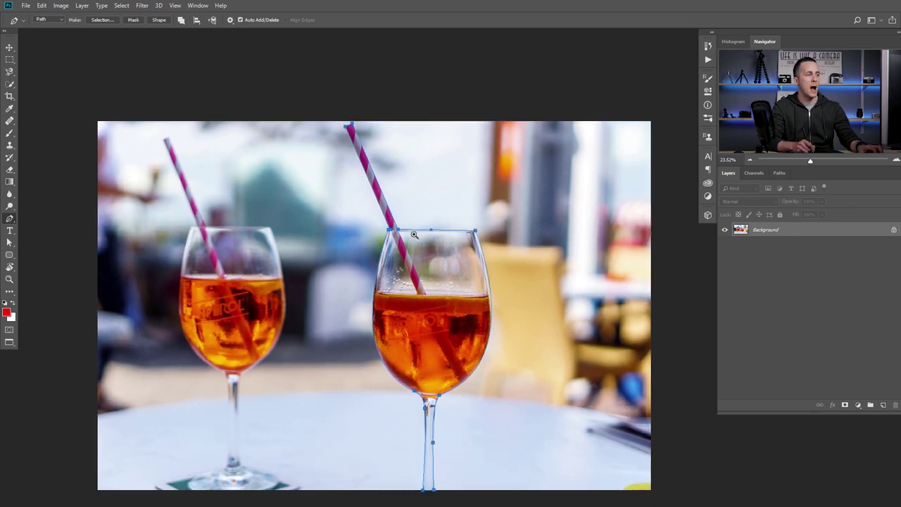
scroll(407, 231, up, 2)
drag(407, 231, 414, 231)
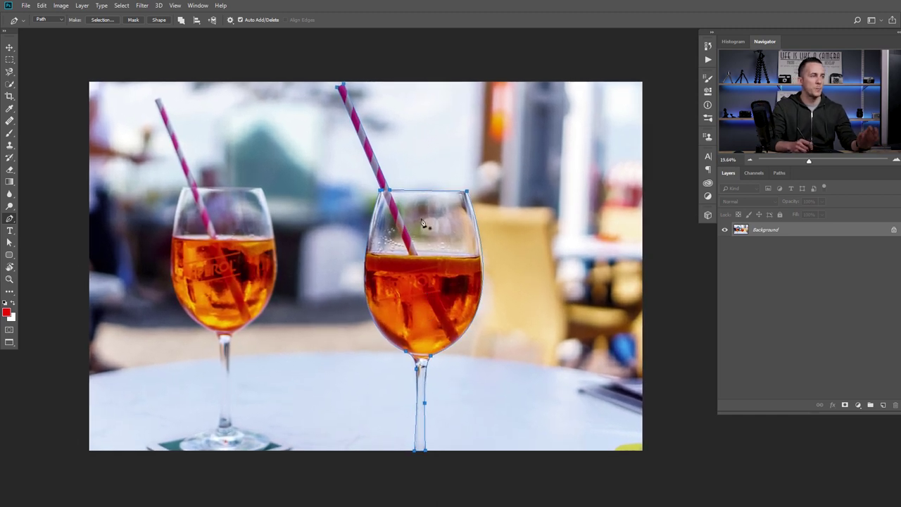
key(ctrl+Return)
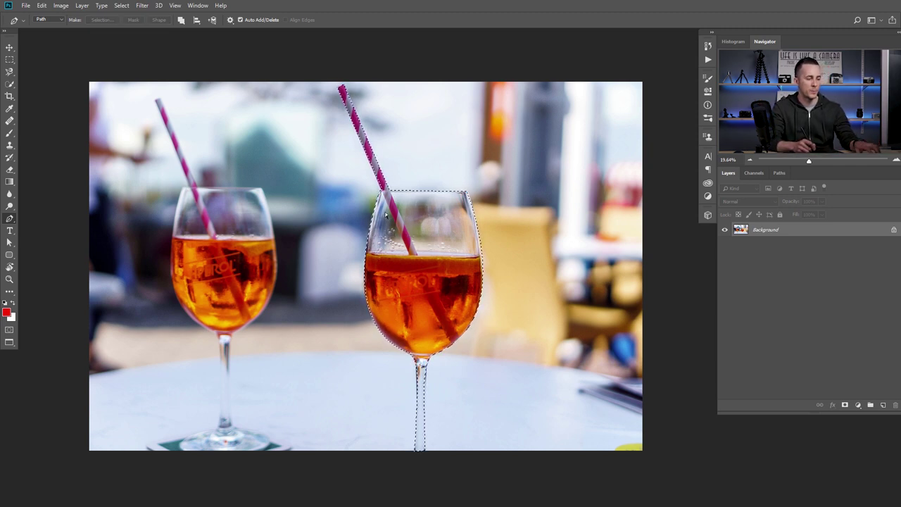
Copy the selected glass to Layer 1, move it to the table's far right, and scale it to about 57%.
key(ctrl+j)
key(v)
drag(438, 250, 543, 257)
key(ctrl+t)
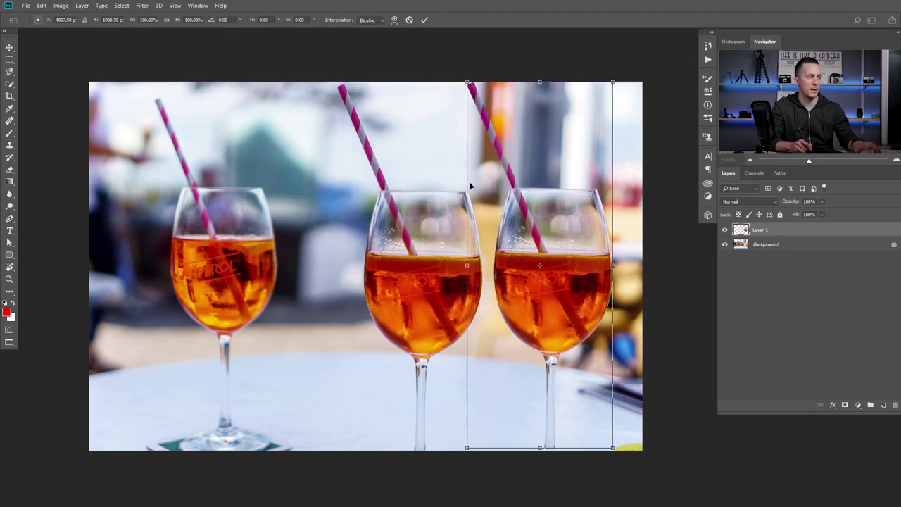
drag(467, 82, 529, 242)
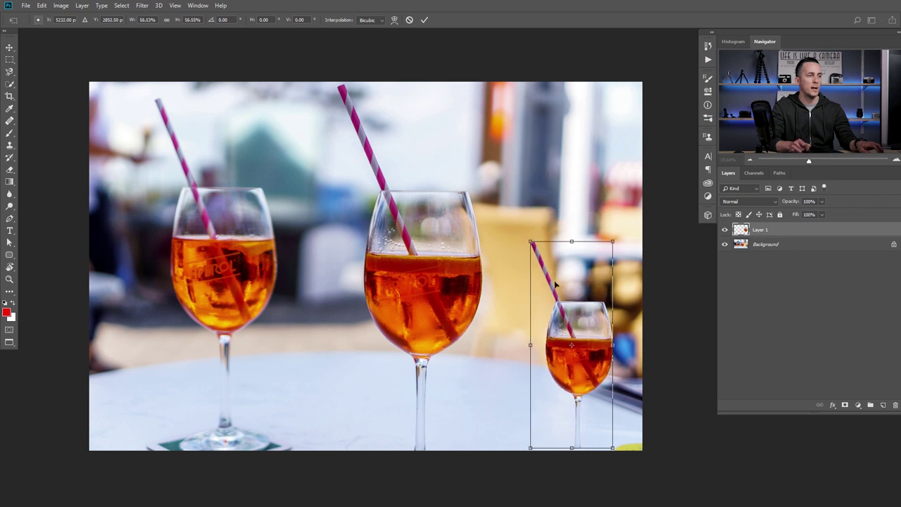
drag(581, 348, 580, 356)
key(Return)
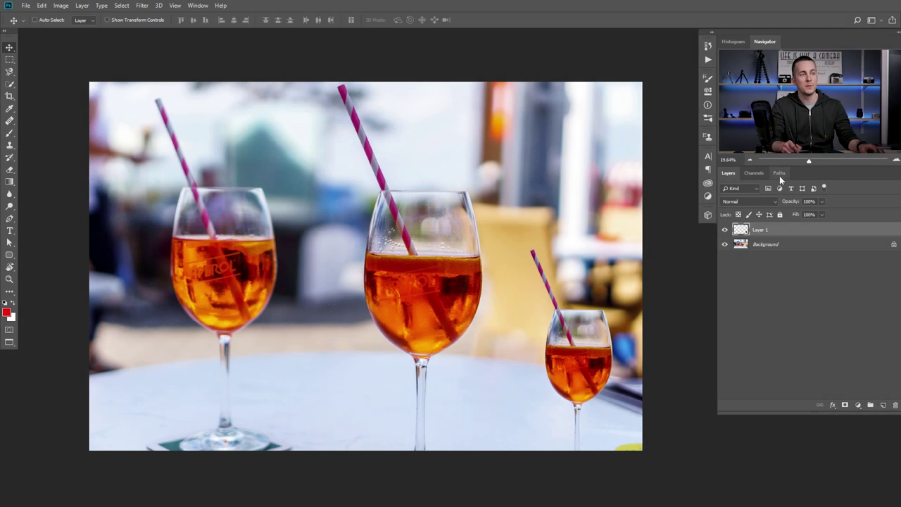
Switch to the Paths panel to list the Work Path.
click(779, 174)
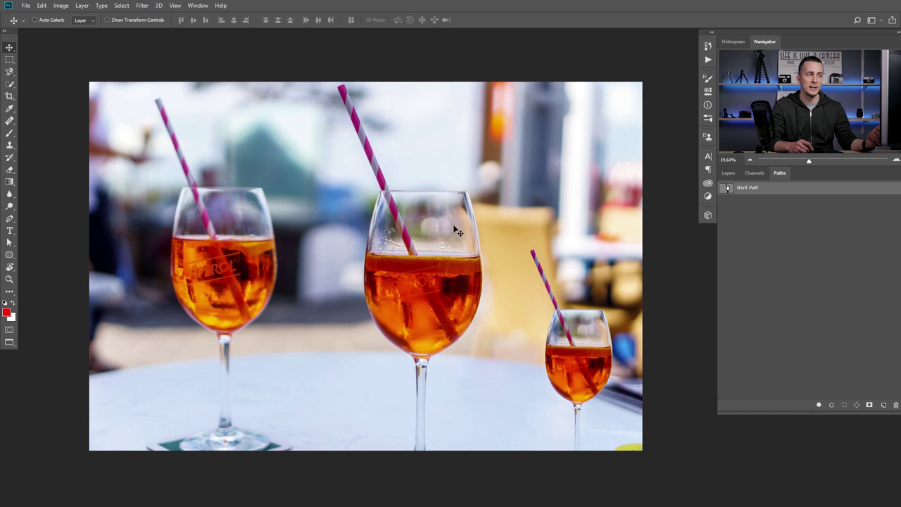
Load the Work Path as a selection, zoom in on the middle glass's rim, and redisplay the path.
ctrl+click(728, 191)
click(719, 237)
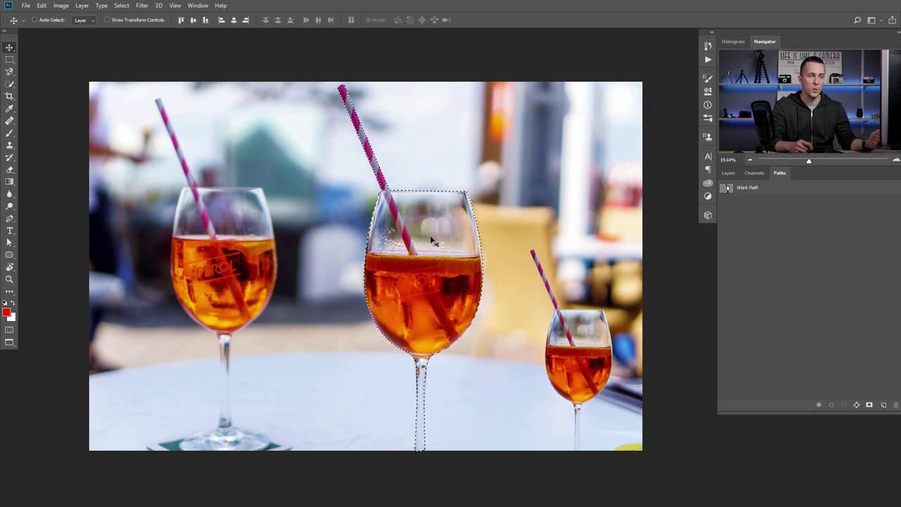
drag(384, 180, 416, 203)
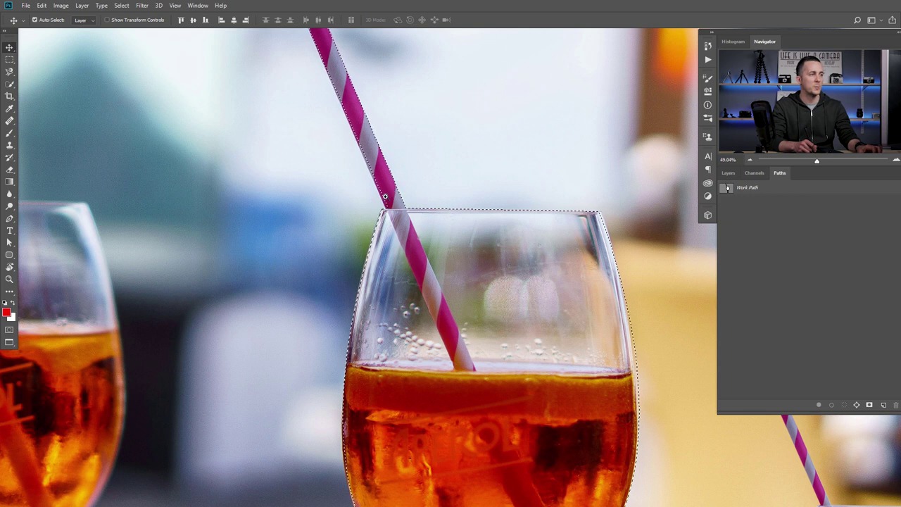
scroll(397, 200, down, 2)
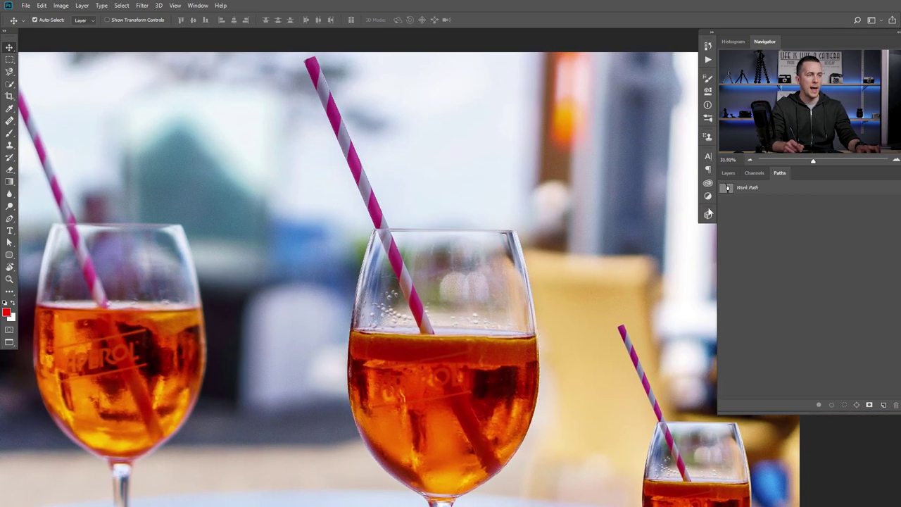
click(728, 189)
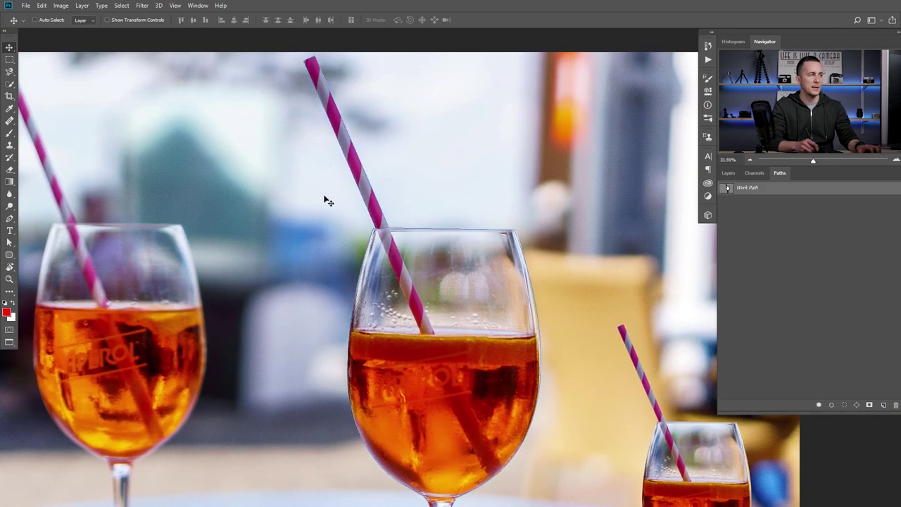
scroll(352, 204, up, 1)
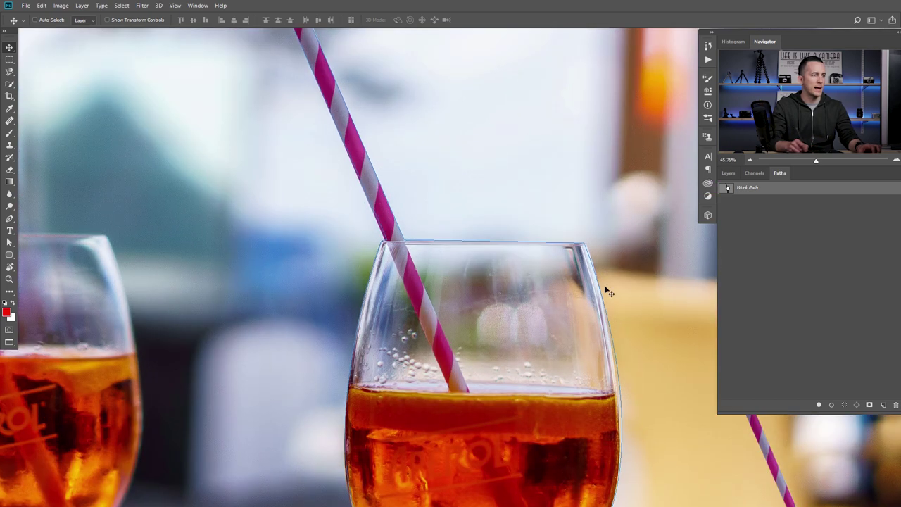
Pick a rim anchor with Direct Selection and load the middle glass path as a selection.
click(9, 246)
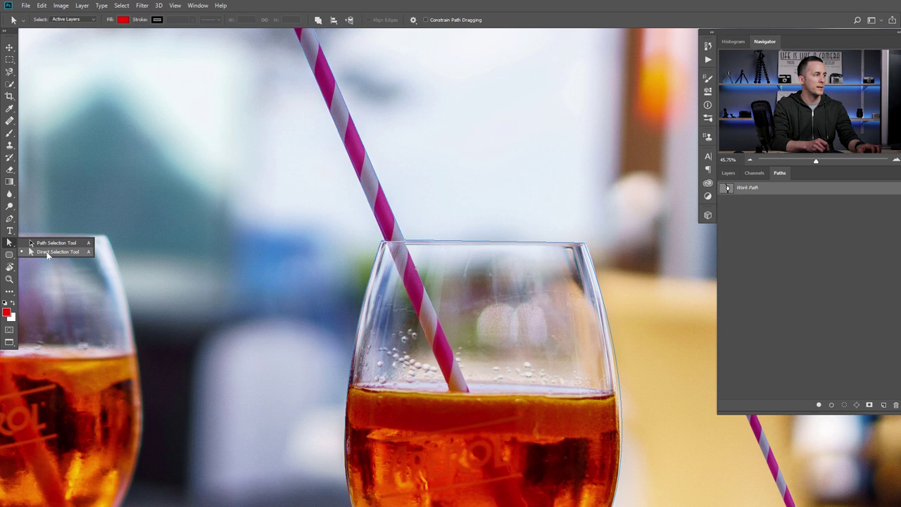
click(46, 253)
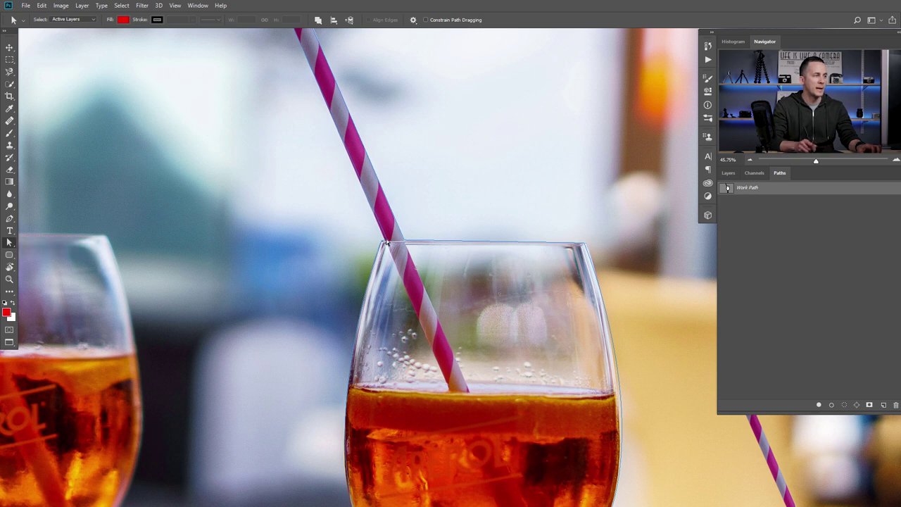
click(385, 241)
scroll(416, 238, down, 2)
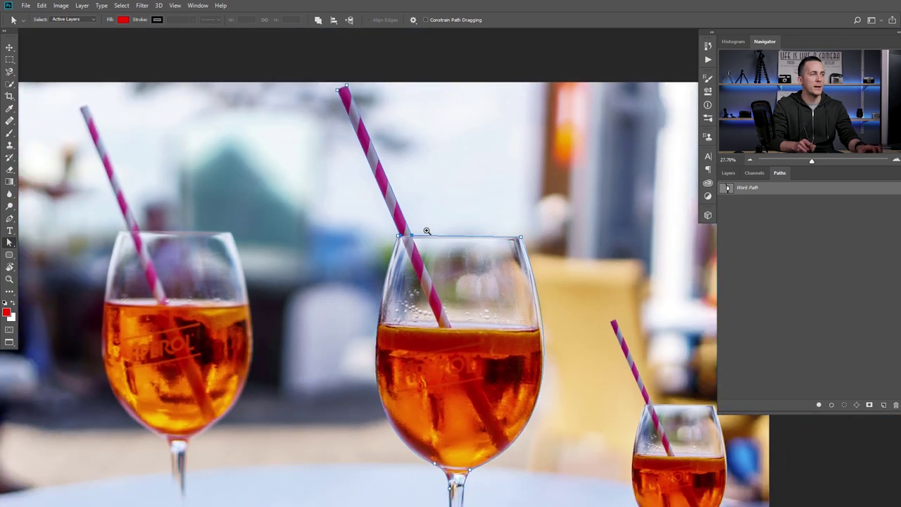
scroll(423, 222, down, 2)
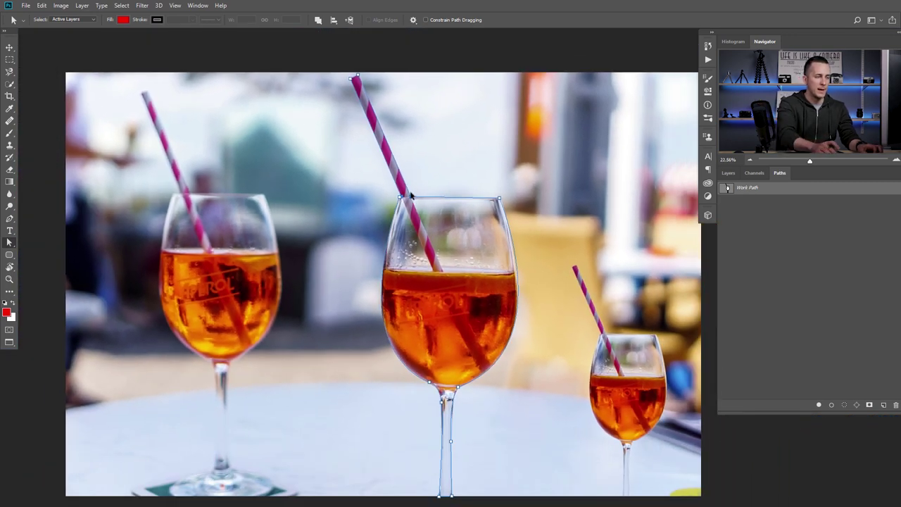
key(ctrl+Return)
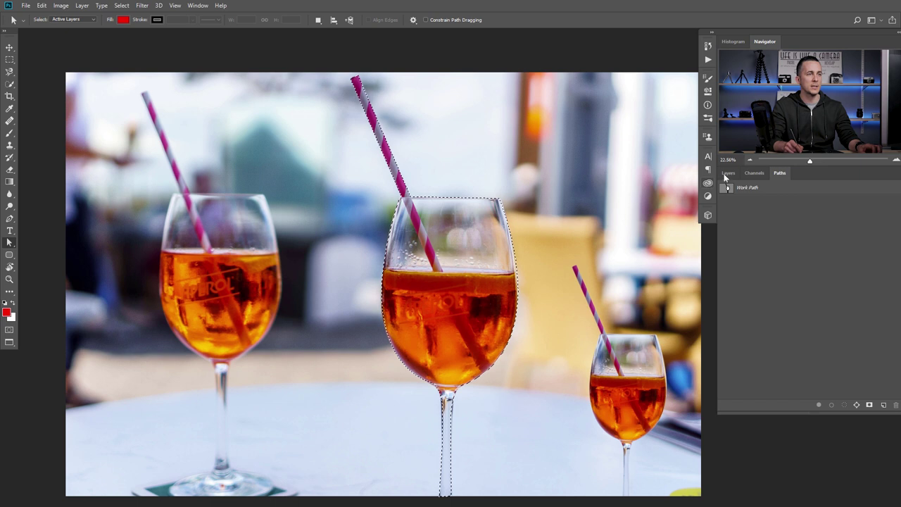
Copy the middle glass from the Background onto Layer 2 and drag it over the left glass.
click(728, 173)
click(810, 243)
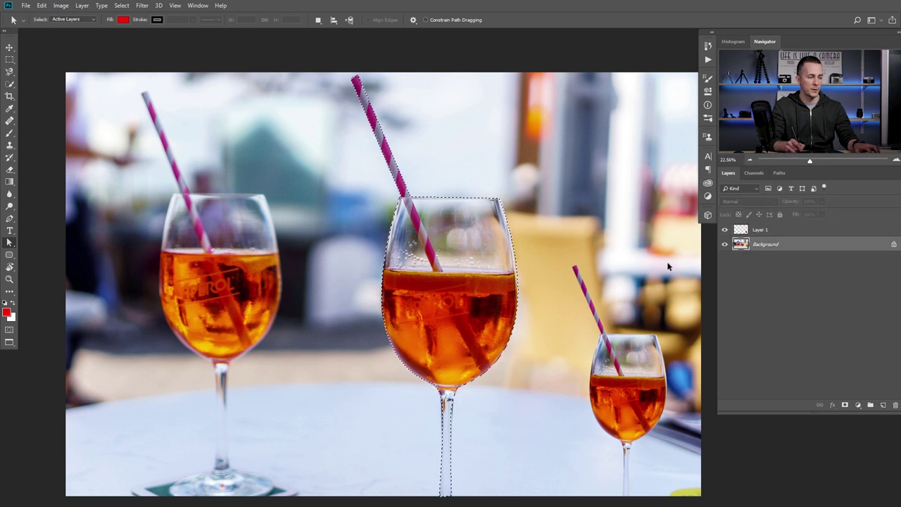
key(ctrl+j)
key(v)
drag(452, 303, 137, 311)
drag(334, 272, 355, 270)
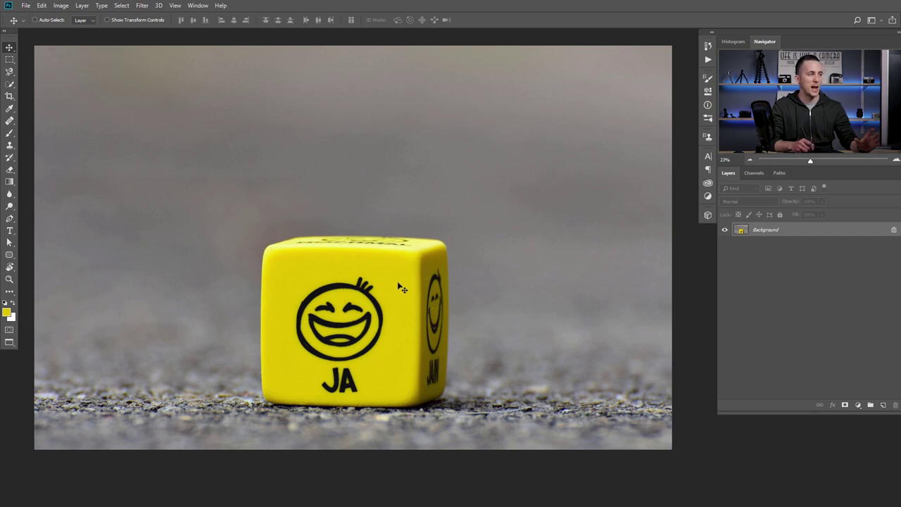
Open Color Range and sample the yellow cube at several spots, with Invert on and Fuzziness 39.
click(121, 6)
click(140, 97)
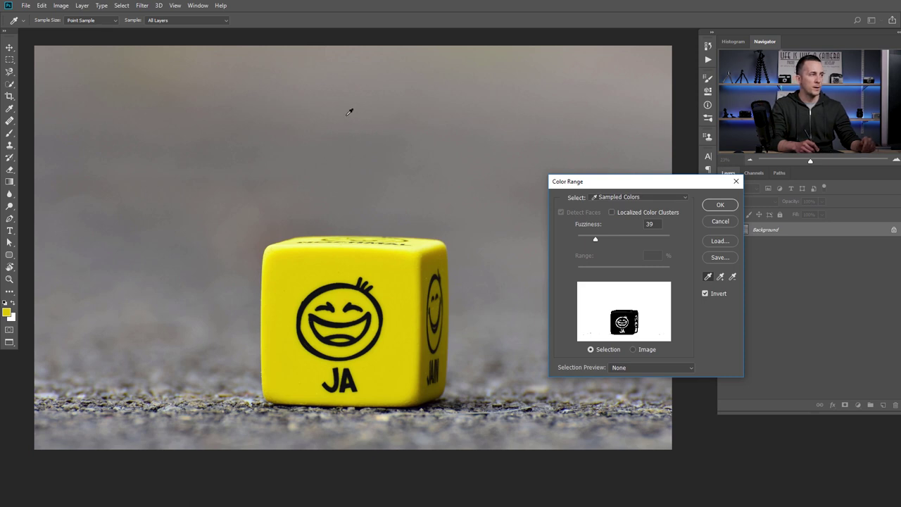
click(349, 114)
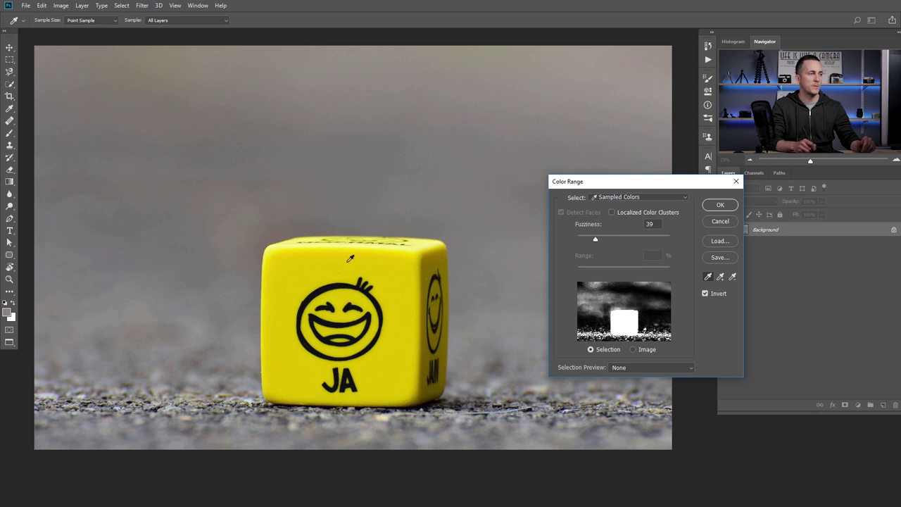
click(321, 275)
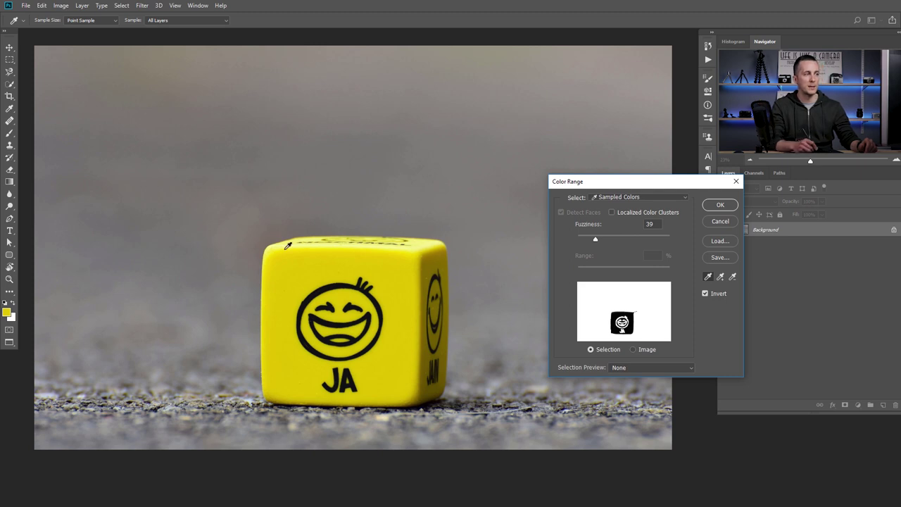
click(432, 260)
click(418, 240)
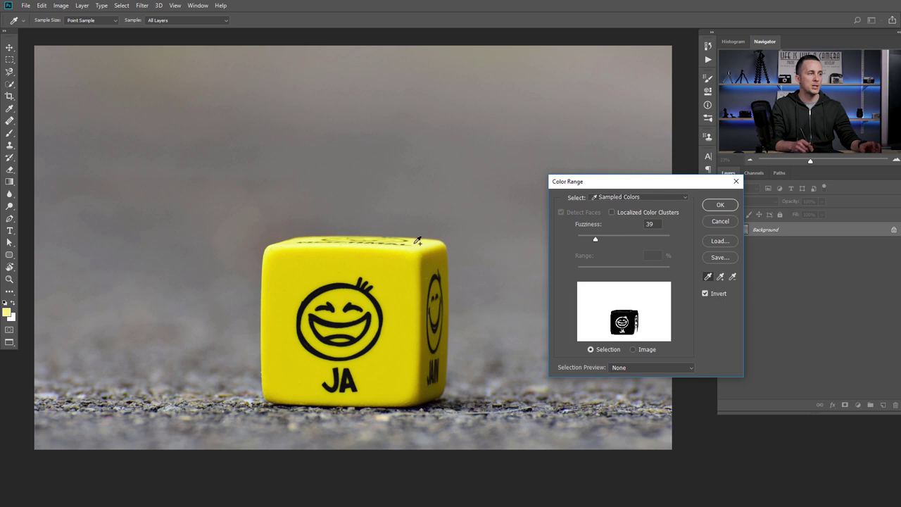
click(285, 283)
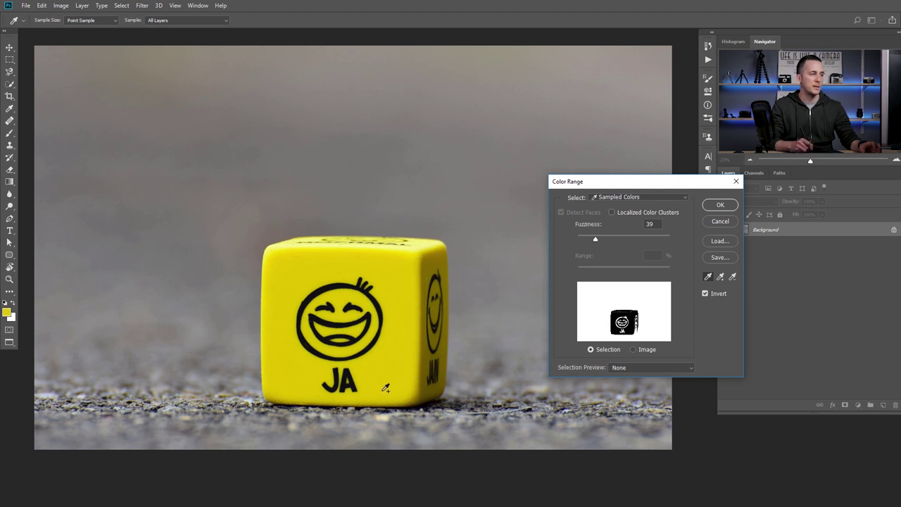
click(427, 365)
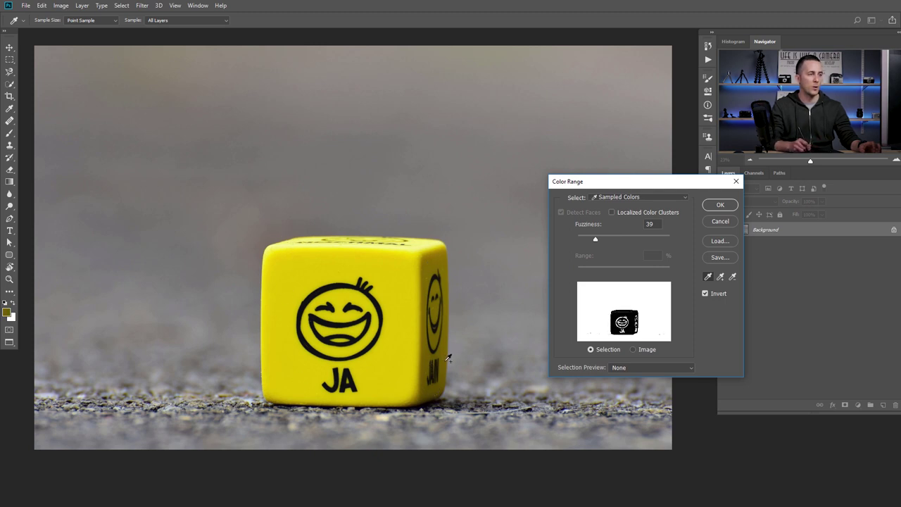
click(441, 242)
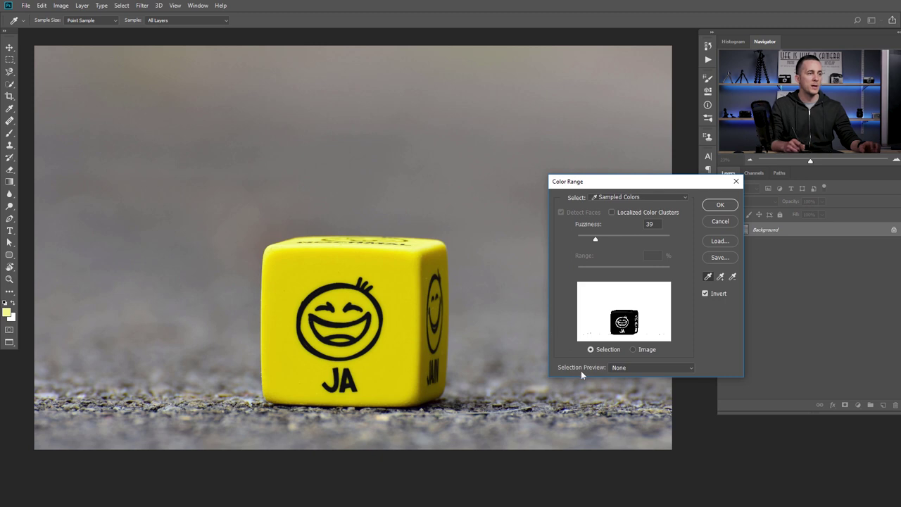
Compare the Grayscale, Black Matte, White Matte and Quick Mask previews while resampling the cube's yellow.
click(632, 368)
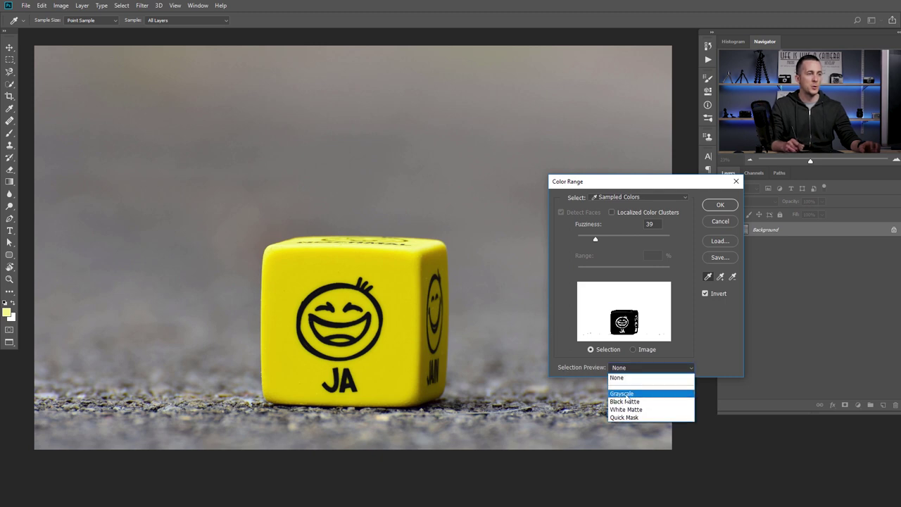
click(631, 392)
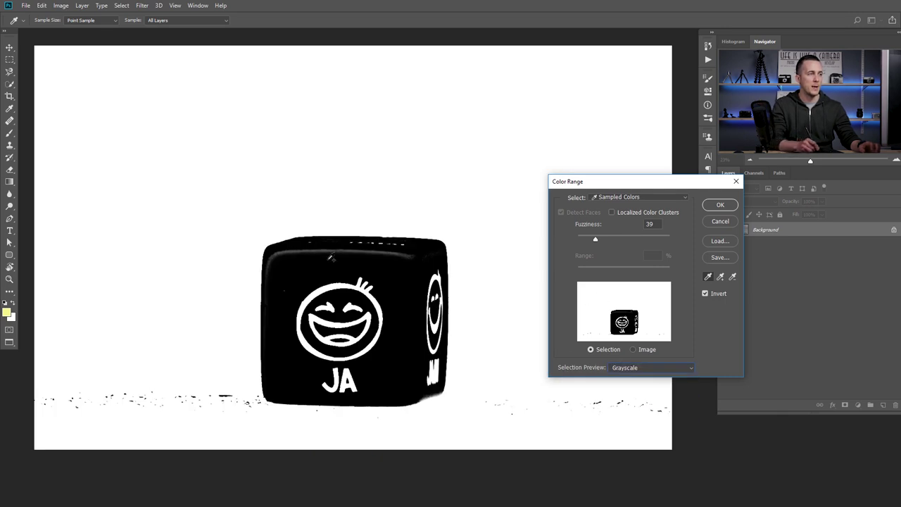
click(298, 250)
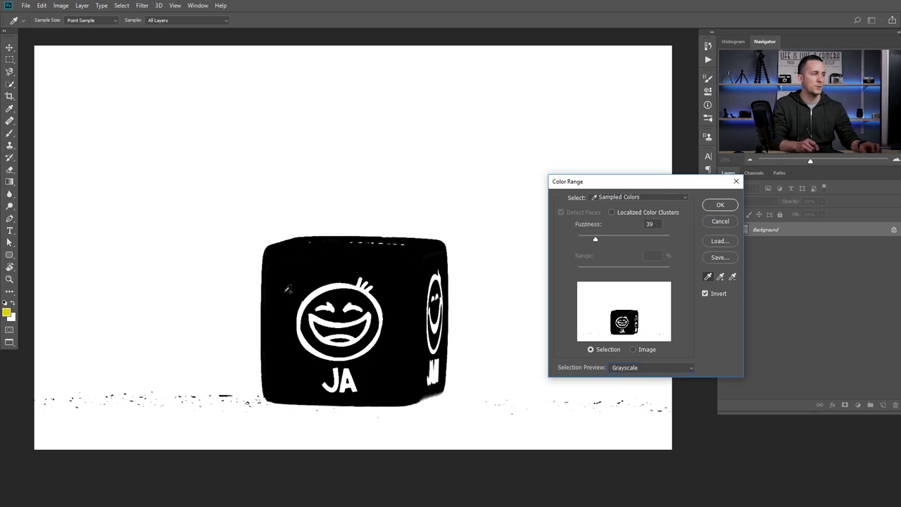
click(631, 368)
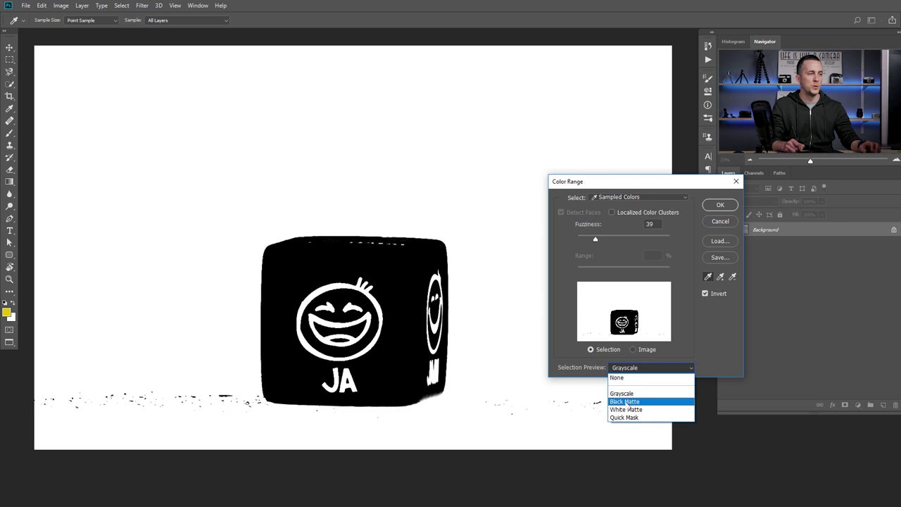
click(625, 399)
click(638, 373)
click(625, 409)
click(634, 368)
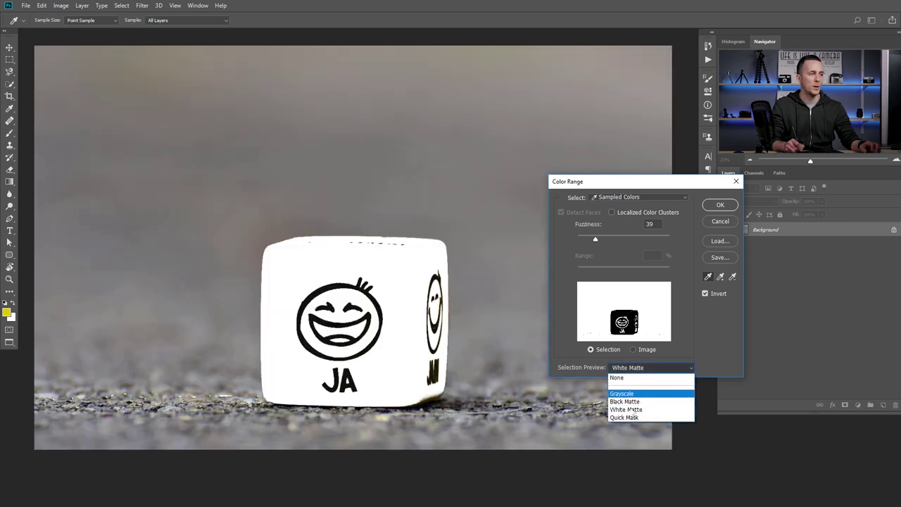
click(629, 418)
click(633, 369)
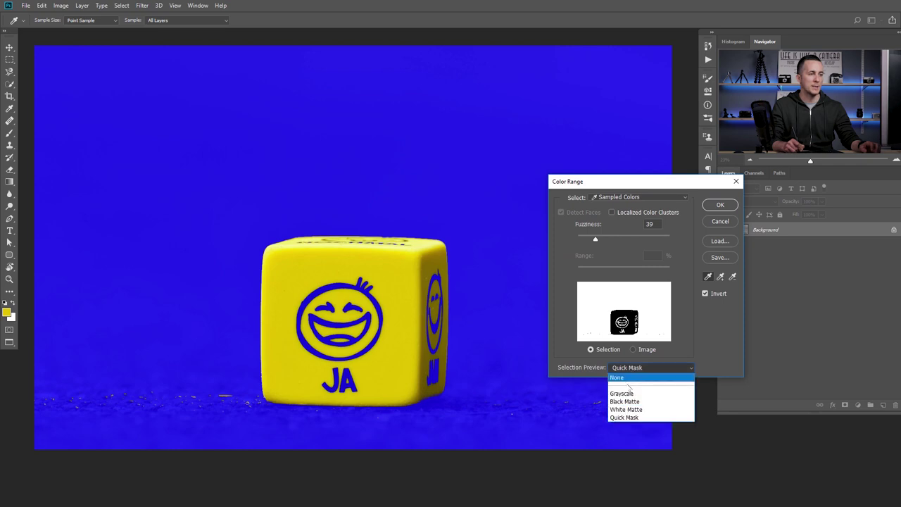
click(625, 409)
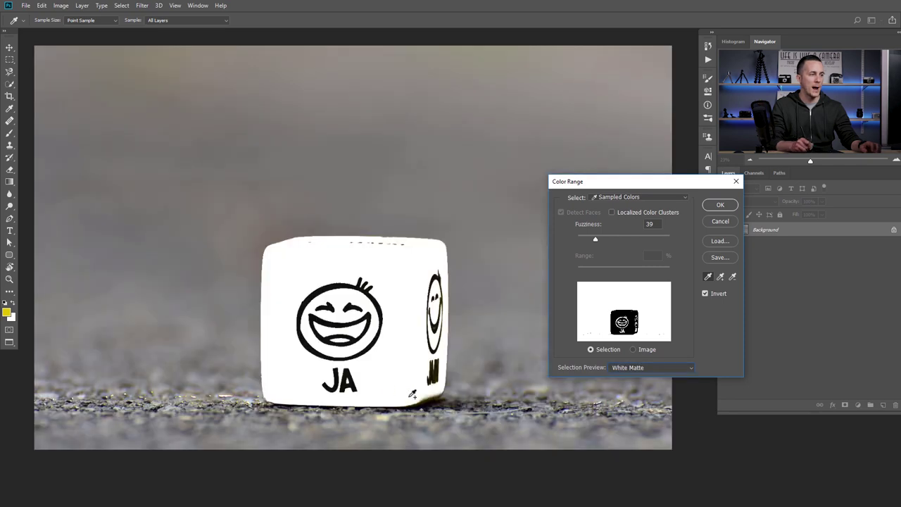
Resample the cube, raise Fuzziness to 45 in Grayscale preview, and accept the selection.
click(427, 399)
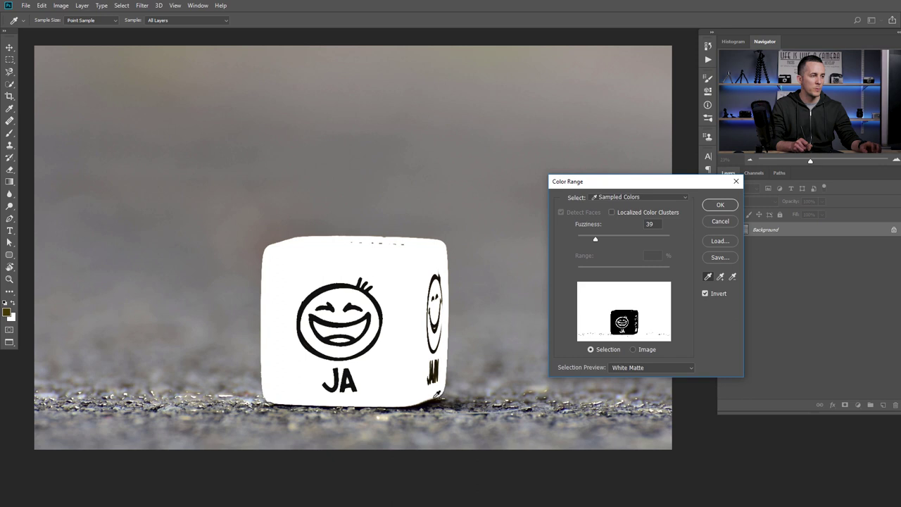
click(390, 309)
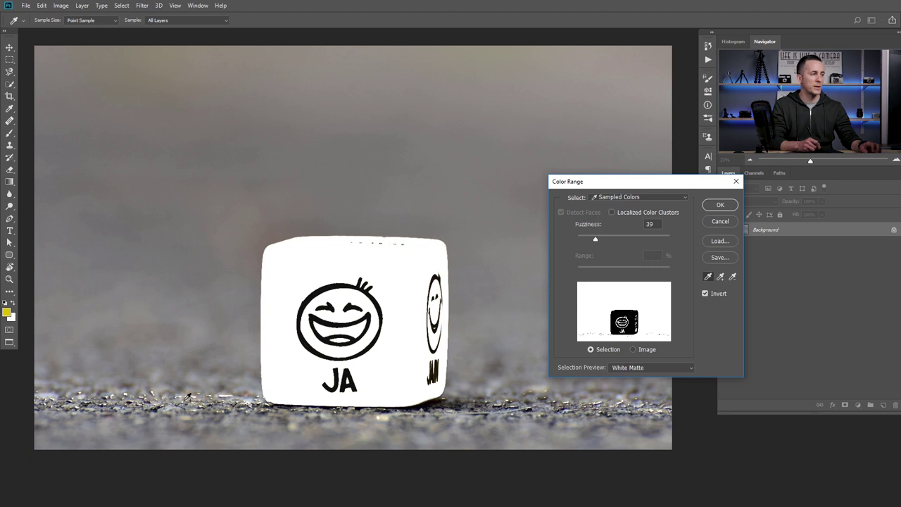
click(640, 368)
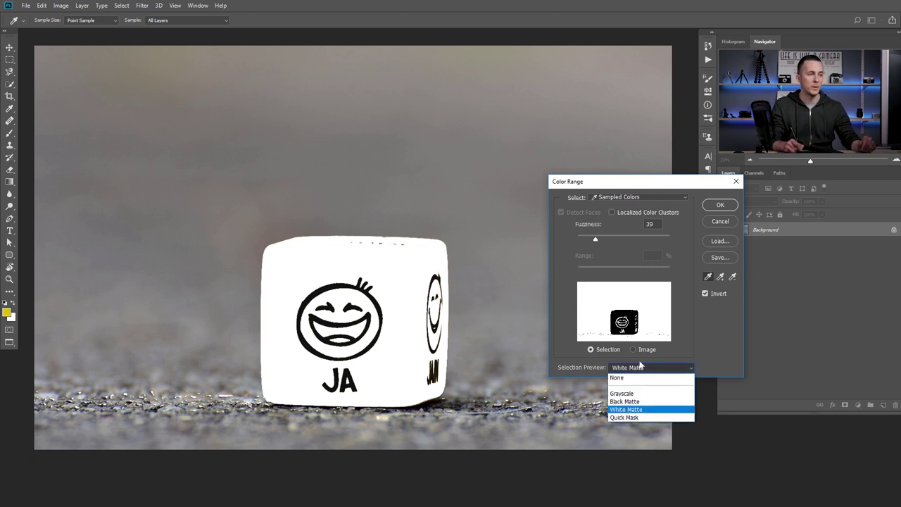
click(622, 393)
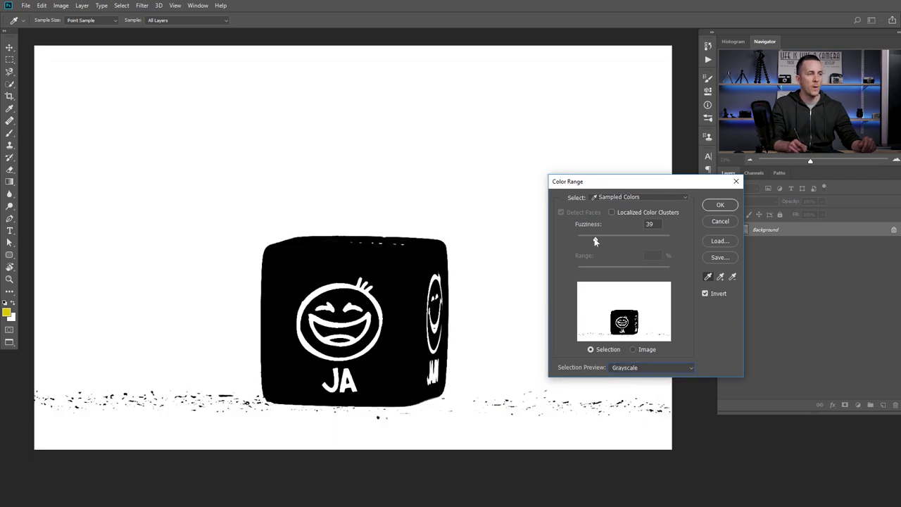
mouse_move(605, 238)
mouse_down()
mouse_move(671, 242)
mouse_move(571, 237)
mouse_move(602, 238)
mouse_up()
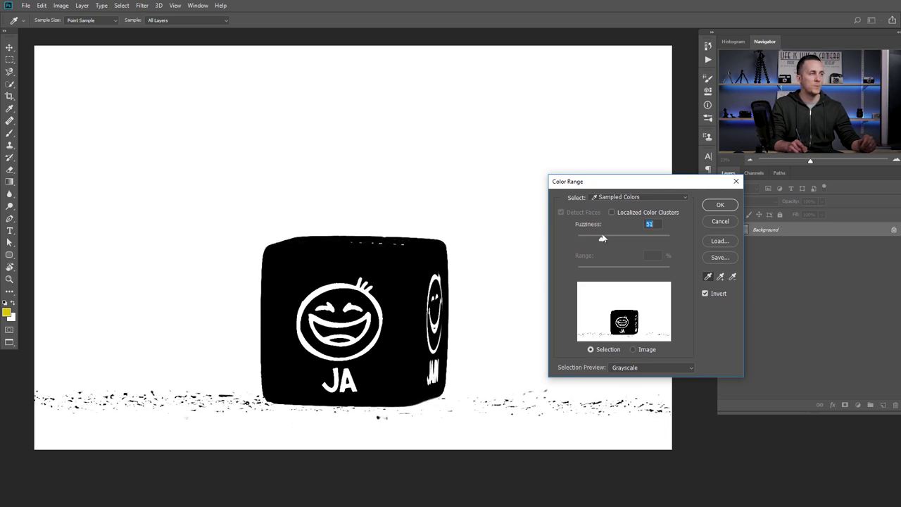
click(717, 206)
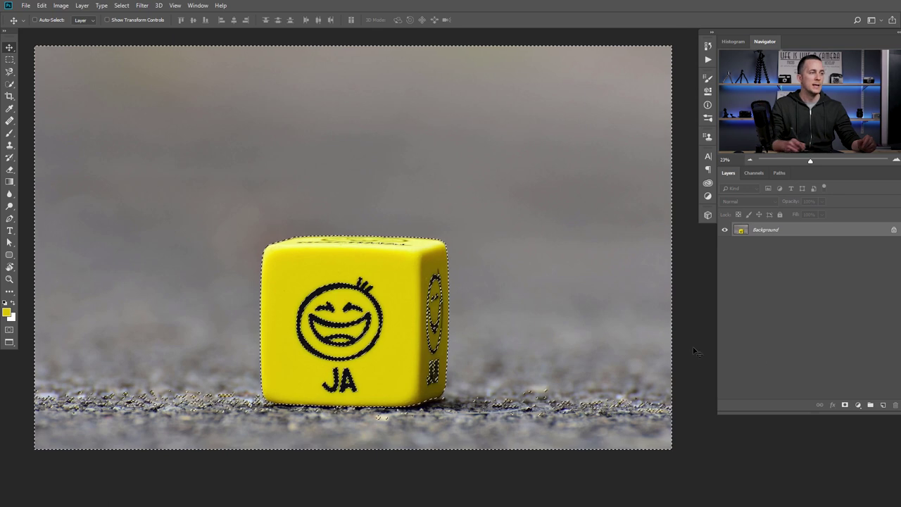
Add a Hue/Saturation adjustment layer and test a hue shift.
click(859, 405)
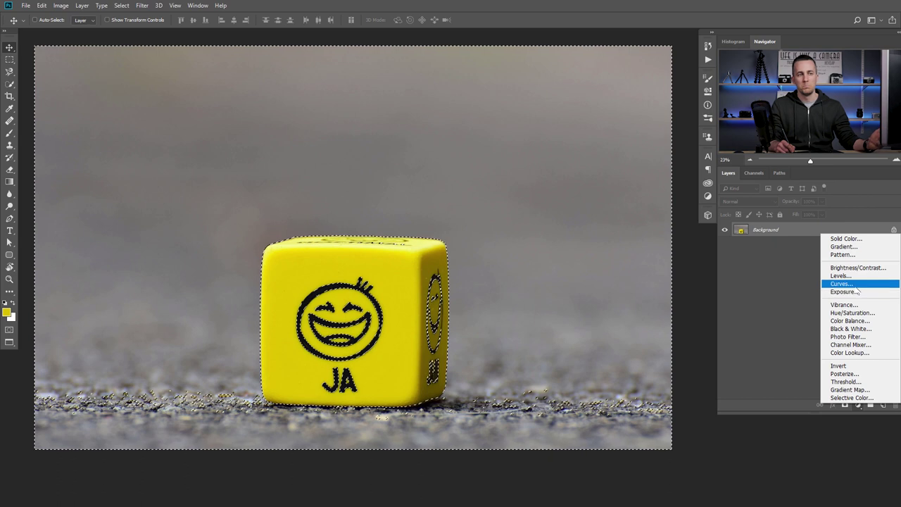
click(850, 312)
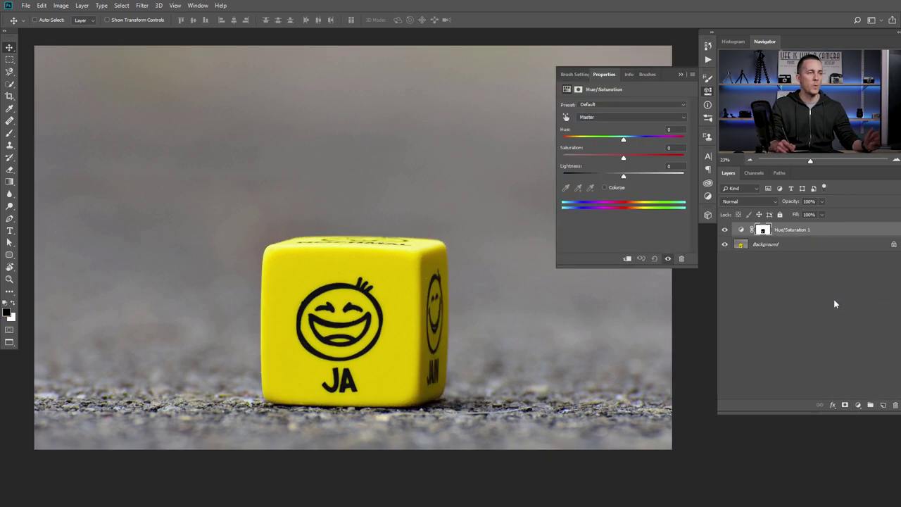
mouse_move(626, 141)
mouse_down()
mouse_move(584, 141)
mouse_move(632, 139)
mouse_up()
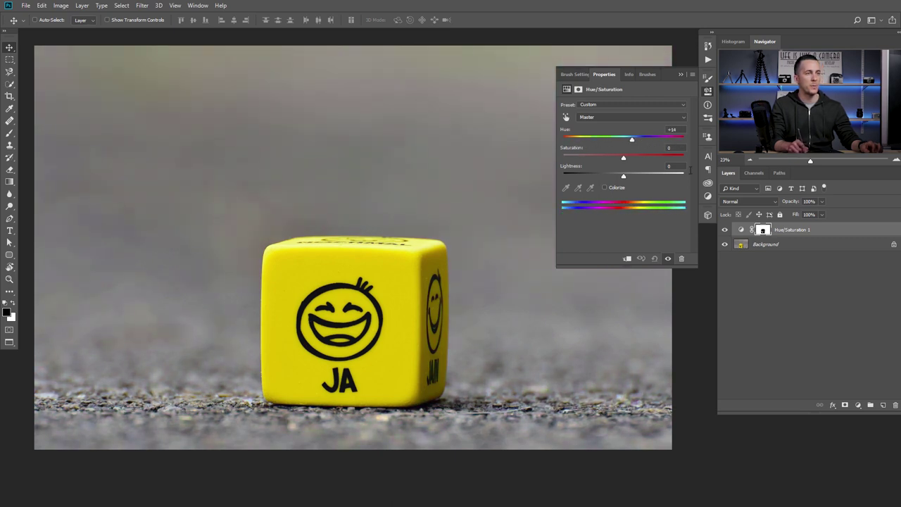
Invert the layer mask, set Hue to +67, and display the mask on the canvas.
click(764, 230)
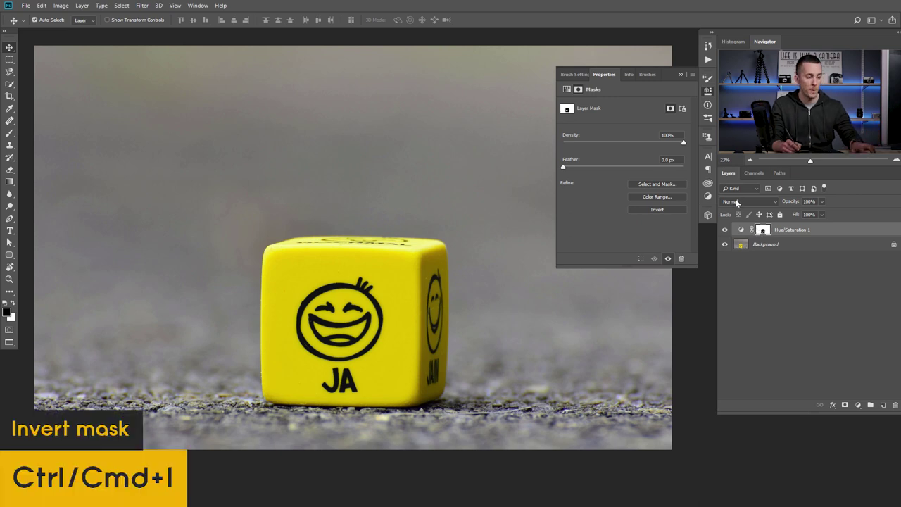
key(ctrl+i)
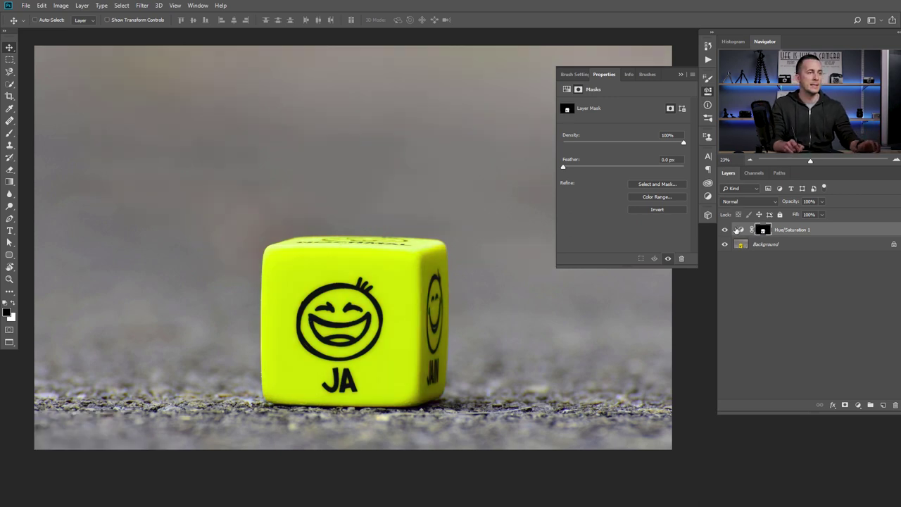
key(ctrl+2)
drag(624, 141, 656, 141)
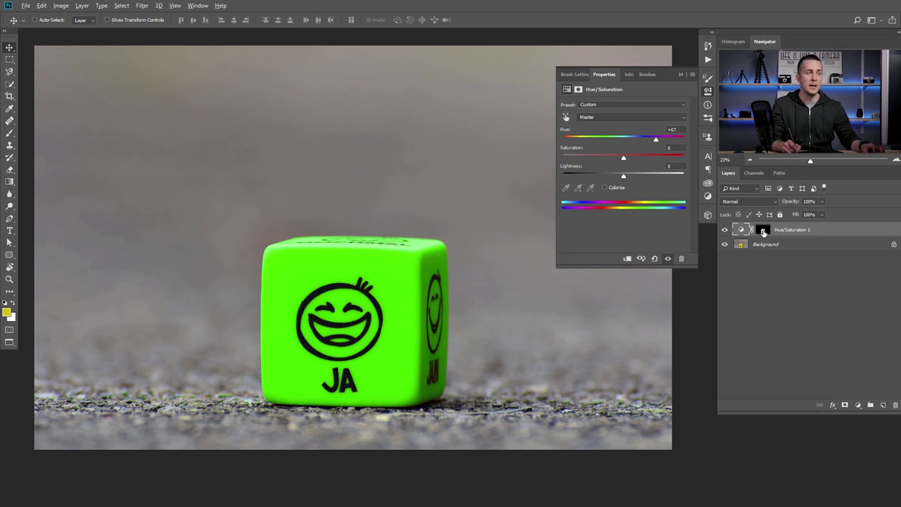
alt+click(763, 232)
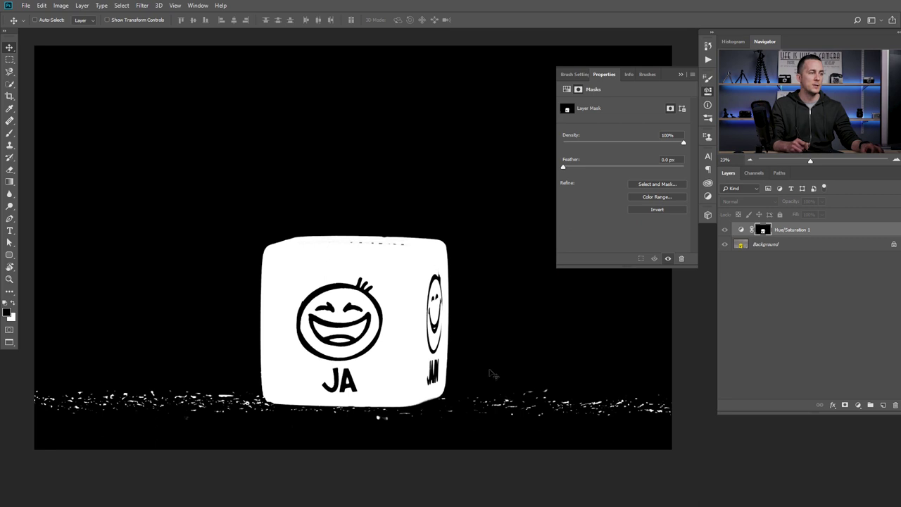
Brush black over the ground speckles in the mask with an enlarged brush, then return to normal view.
click(680, 74)
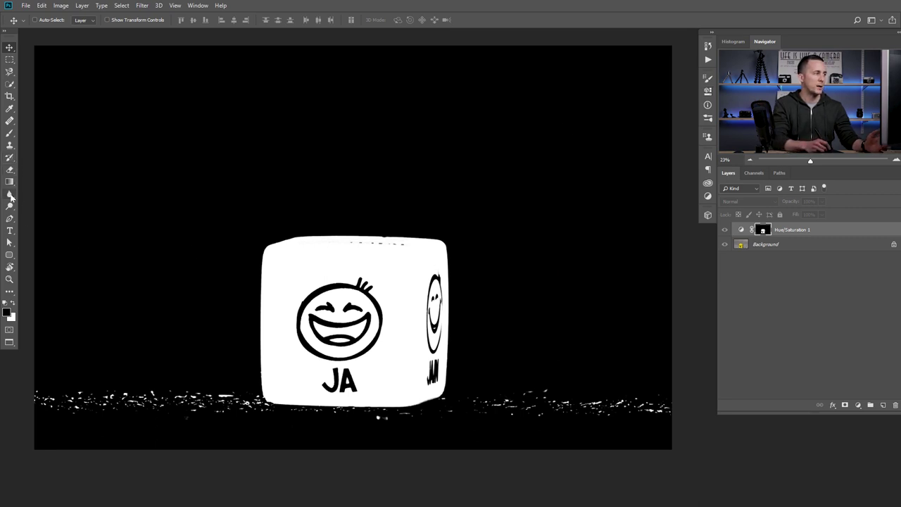
click(9, 134)
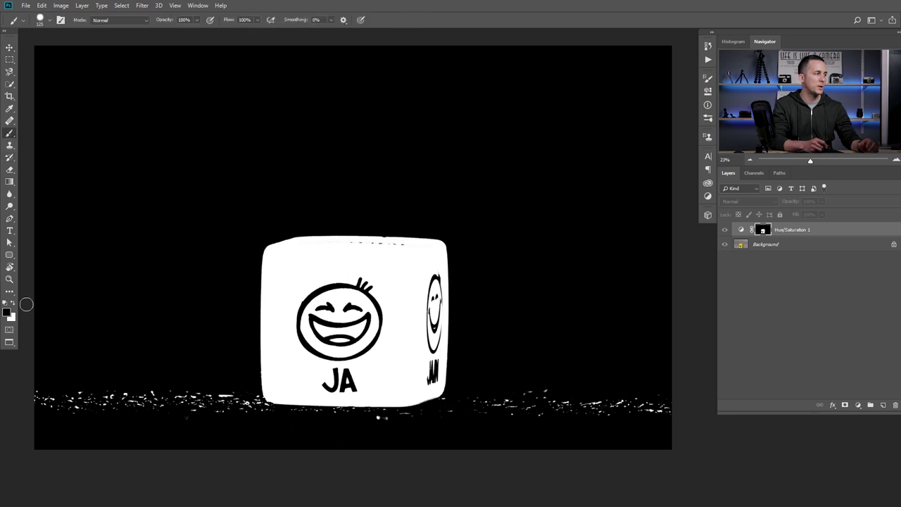
mouse_move(44, 413)
mouse_down()
mouse_move(47, 445)
mouse_move(76, 373)
mouse_move(82, 431)
mouse_move(105, 425)
mouse_move(100, 364)
mouse_move(123, 380)
mouse_move(115, 396)
mouse_move(124, 420)
mouse_move(168, 395)
mouse_move(204, 411)
mouse_move(244, 404)
mouse_move(276, 426)
mouse_move(478, 423)
mouse_move(456, 408)
mouse_move(522, 416)
mouse_move(585, 404)
mouse_move(691, 409)
mouse_move(372, 425)
mouse_move(204, 418)
mouse_move(246, 402)
mouse_up()
key(bracketright)
key(bracketright)
key(bracketright)
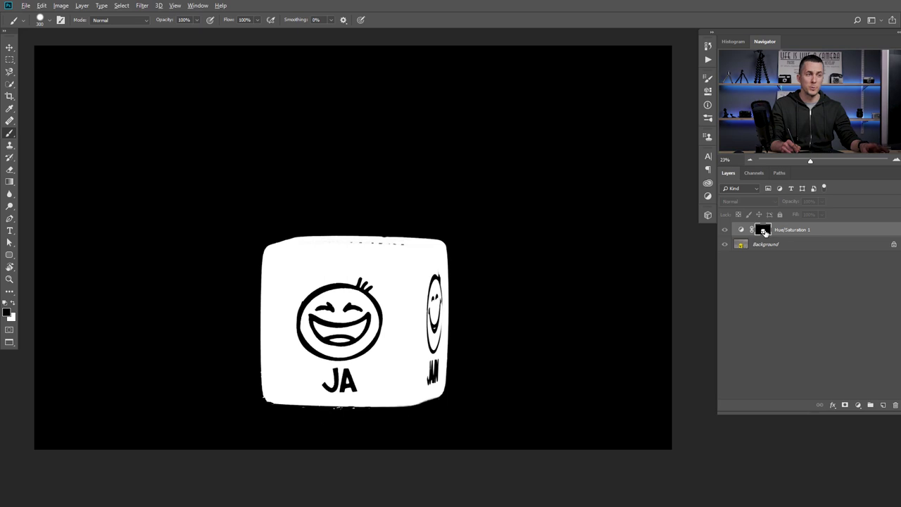
alt+click(763, 231)
click(742, 230)
Set the cube's Hue to +25 and add a Curves 1 layer using the cube mask.
double_click(742, 231)
drag(655, 142, 638, 140)
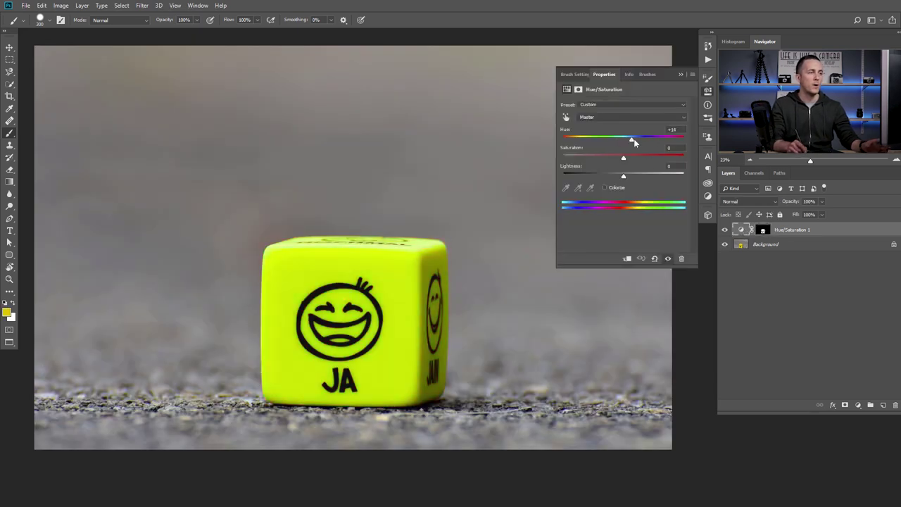
click(857, 405)
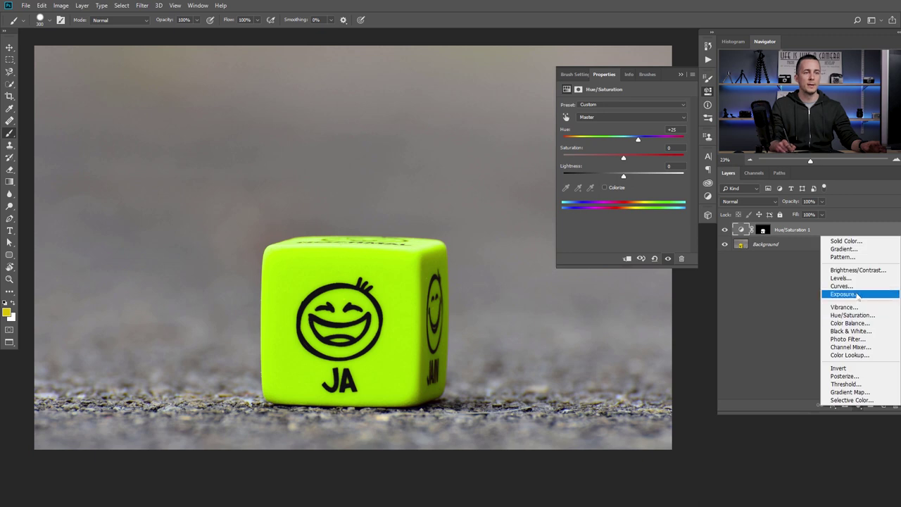
click(842, 286)
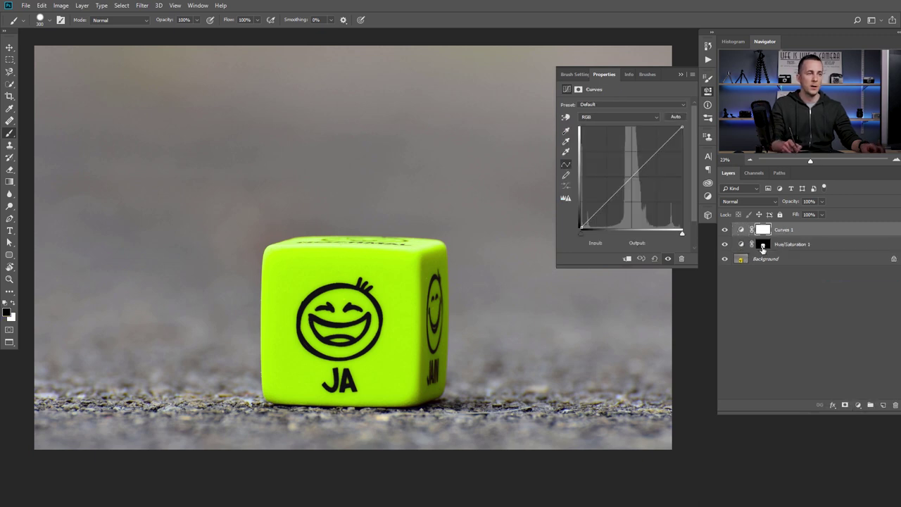
drag(766, 246, 766, 231)
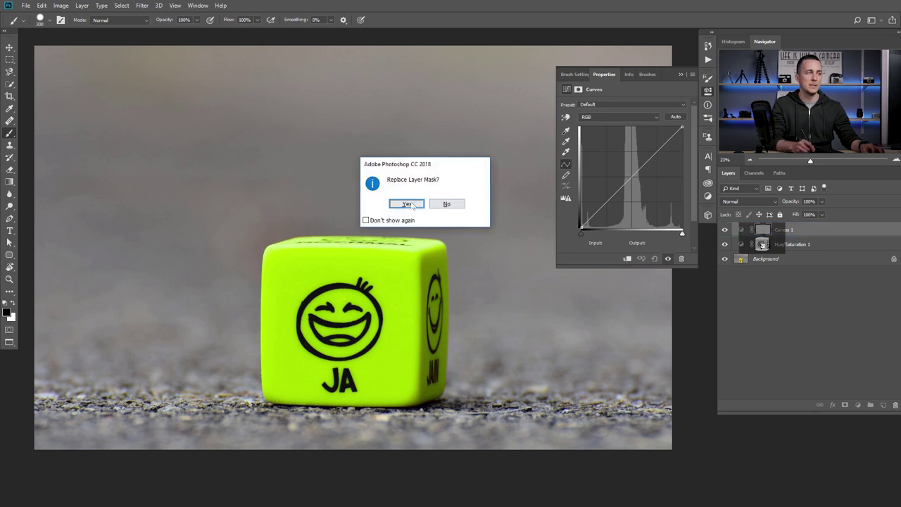
click(408, 202)
Shape an S-curve on Curves 1 to deepen the cube's green and add contrast.
click(741, 230)
drag(632, 175, 658, 147)
drag(621, 184, 621, 198)
click(681, 74)
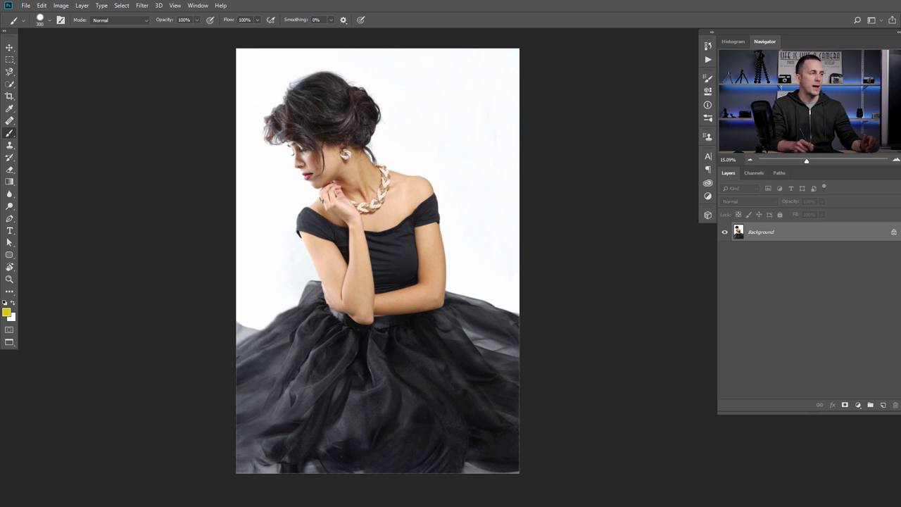
Build an inverted Color Range selection by sampling the white backdrop, with Fuzziness lowered to 17.
click(120, 6)
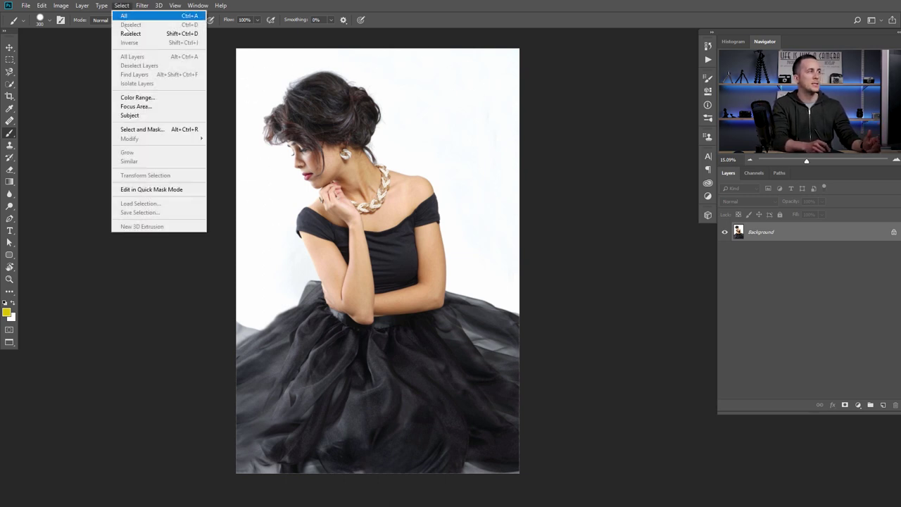
click(140, 98)
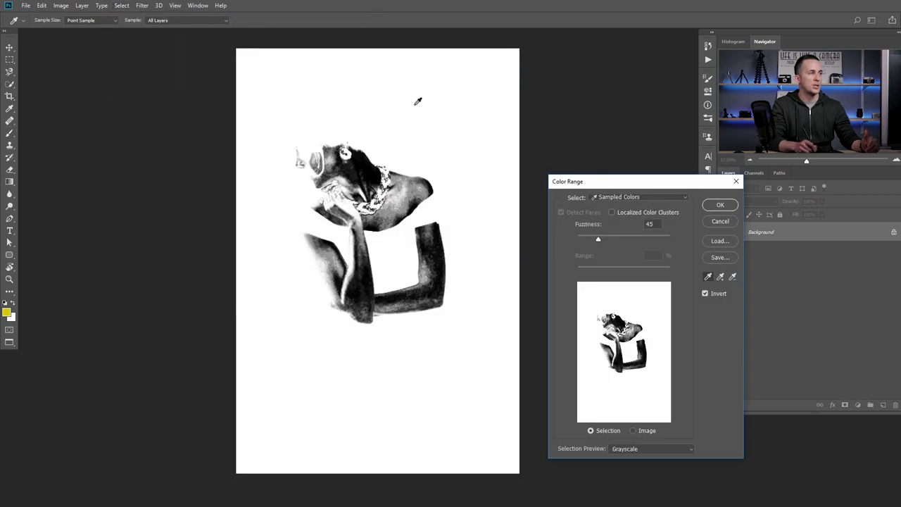
click(432, 122)
click(402, 123)
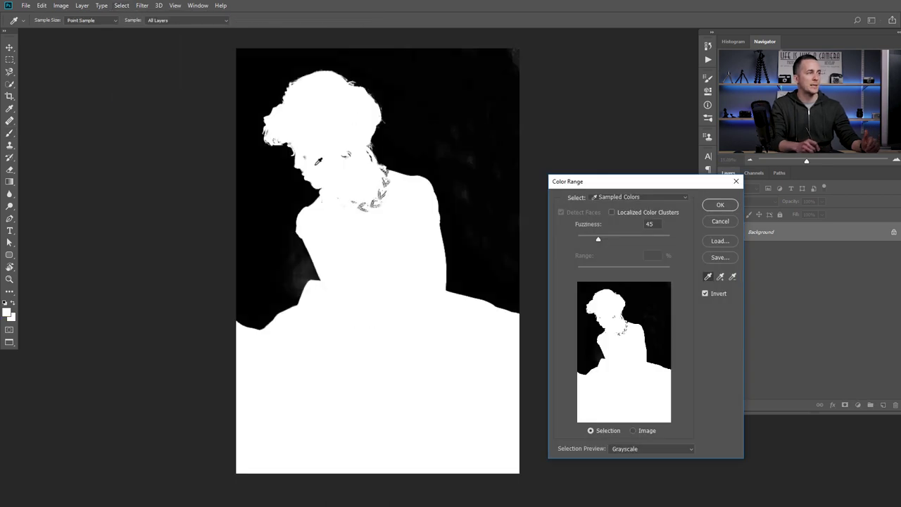
drag(599, 241, 591, 241)
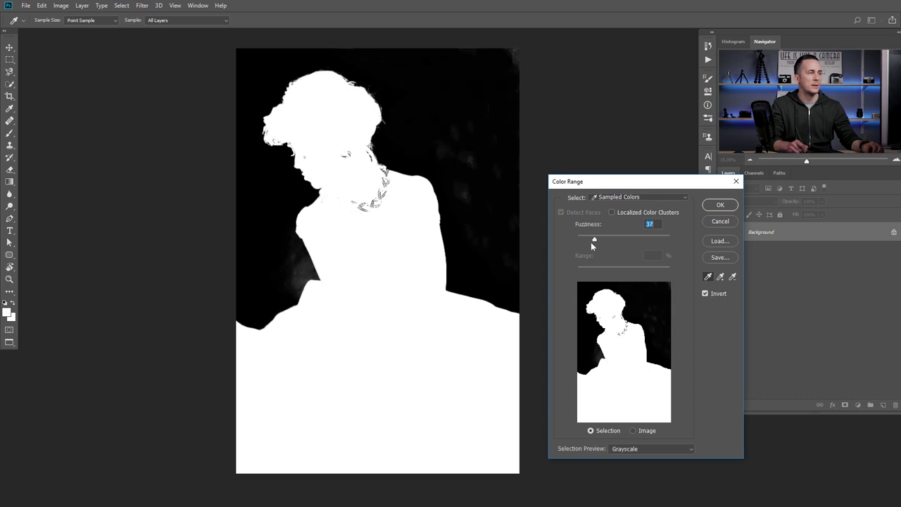
click(302, 265)
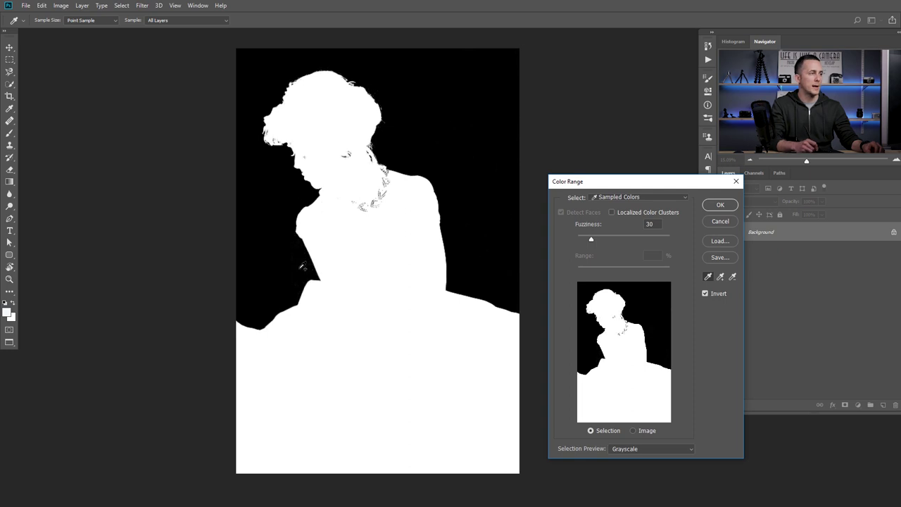
drag(593, 241, 587, 242)
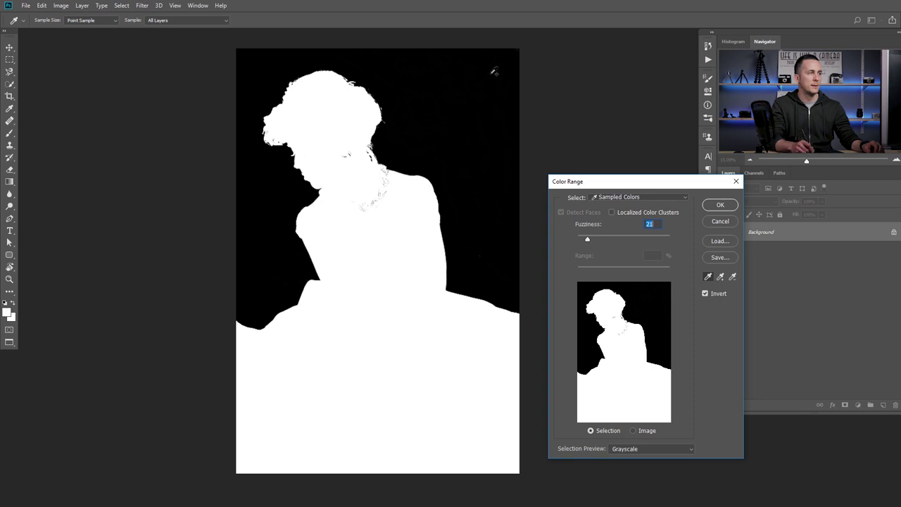
Mask out the white background on Layer 0, painting the hair strands by the neck back in white.
click(720, 205)
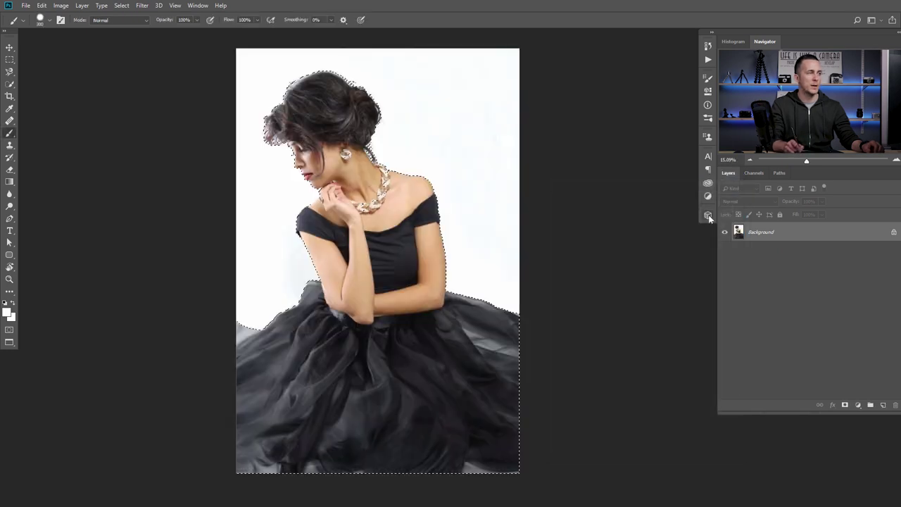
click(845, 405)
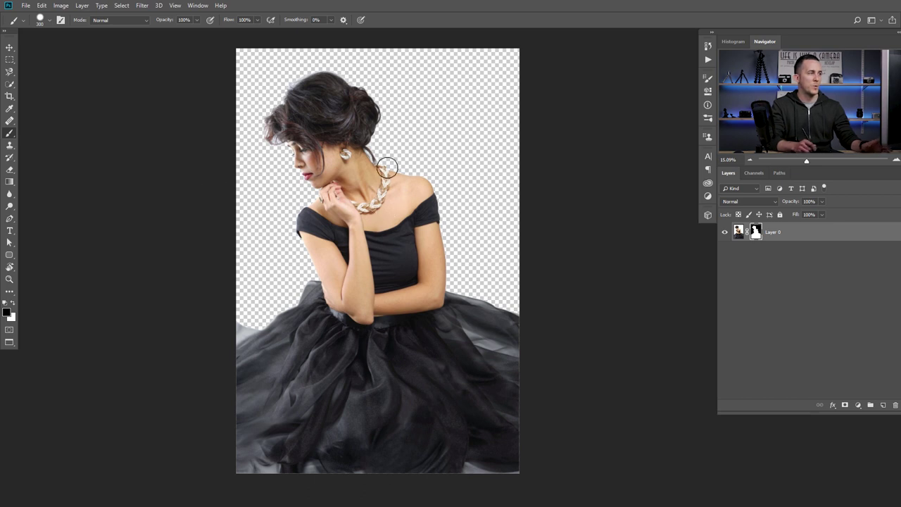
alt+click(756, 232)
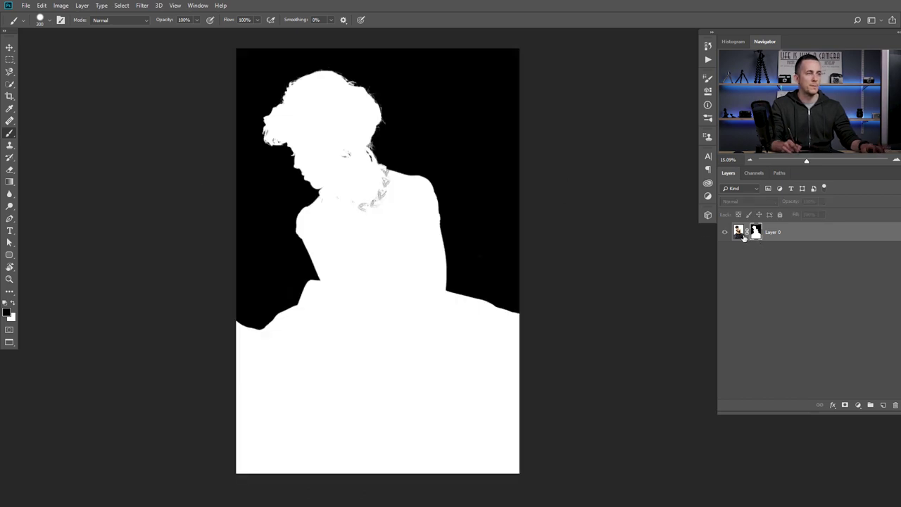
drag(375, 201, 362, 208)
key(ctrl+z)
key(x)
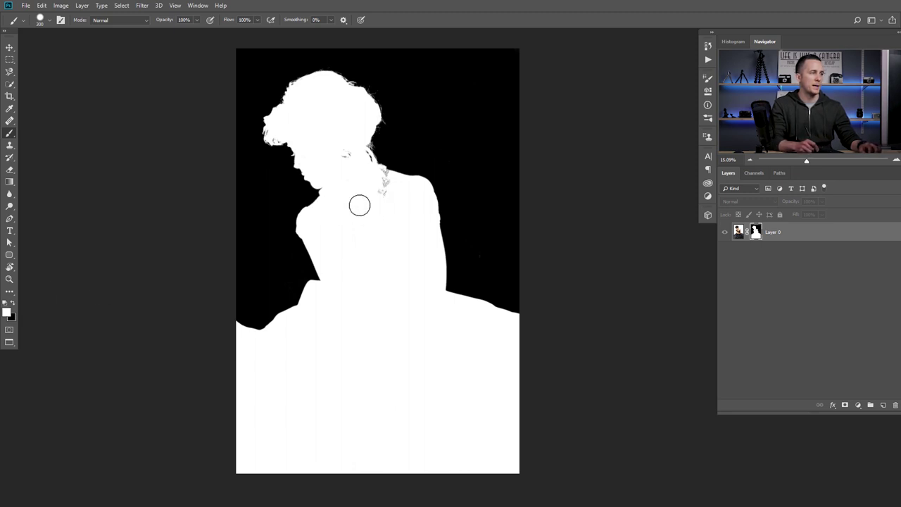
drag(382, 181, 381, 179)
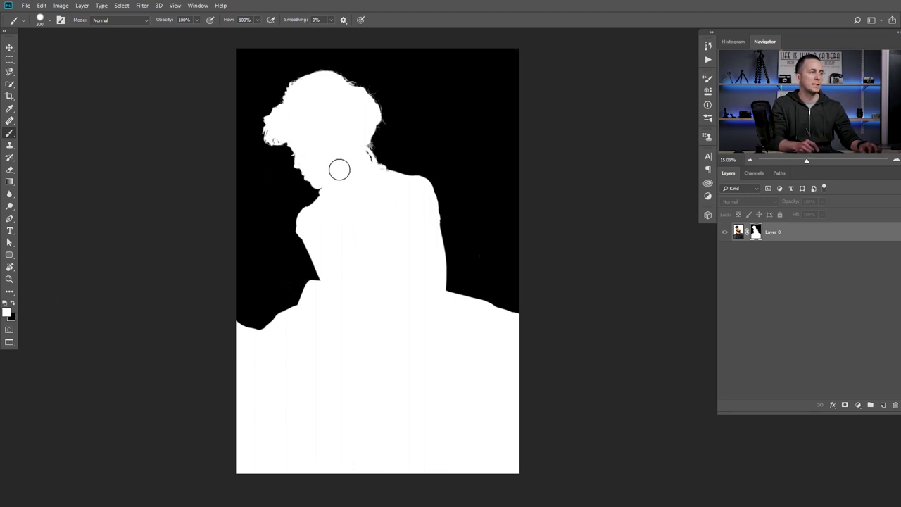
Leave mask view and delete the Layer 0 layer mask.
alt+click(755, 237)
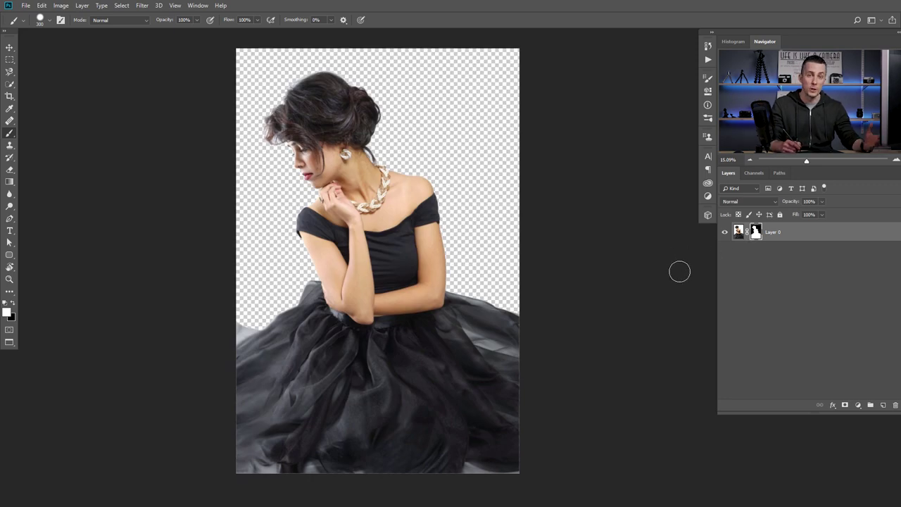
right_click(757, 237)
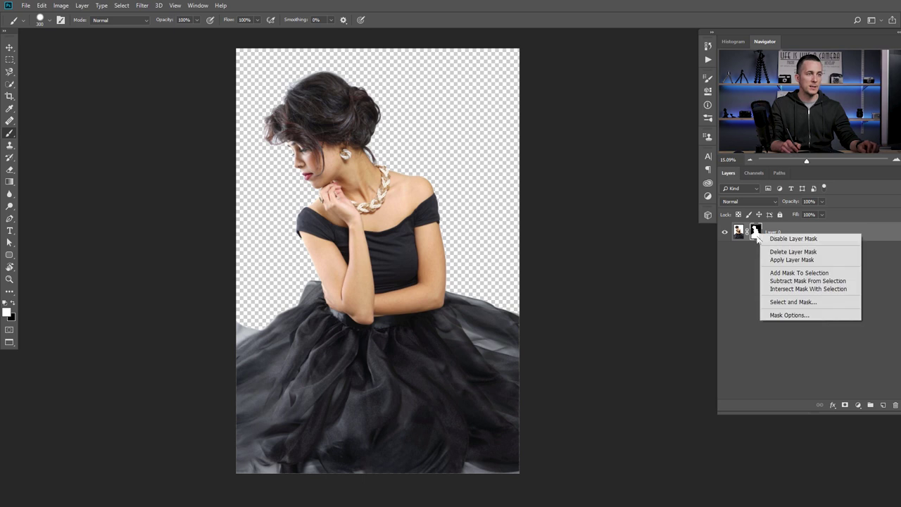
click(774, 252)
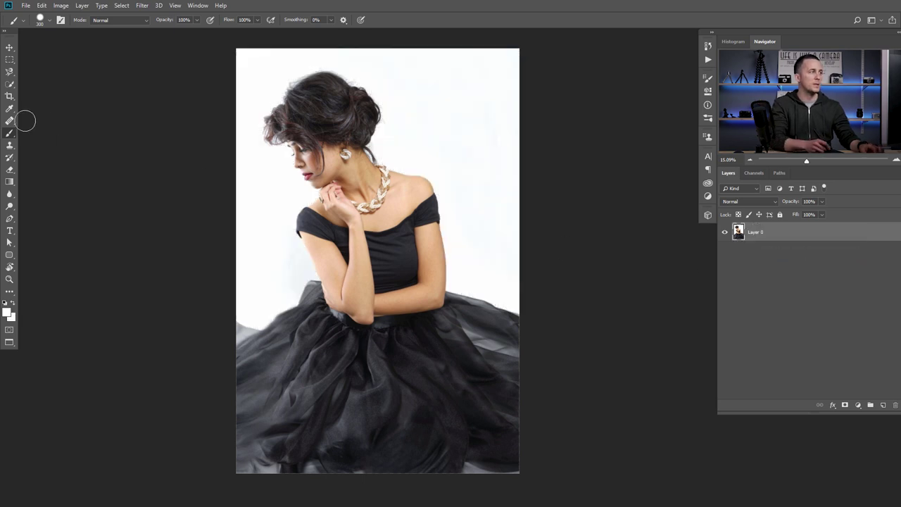
Select the white background with the Magic Wand, delete it to transparency, and deselect.
right_click(10, 87)
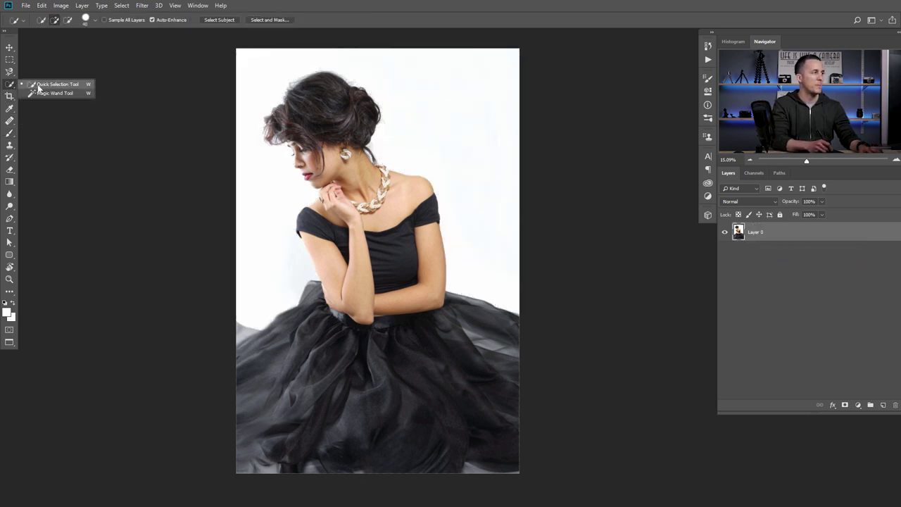
click(36, 95)
click(461, 135)
key(Delete)
key(ctrl+d)
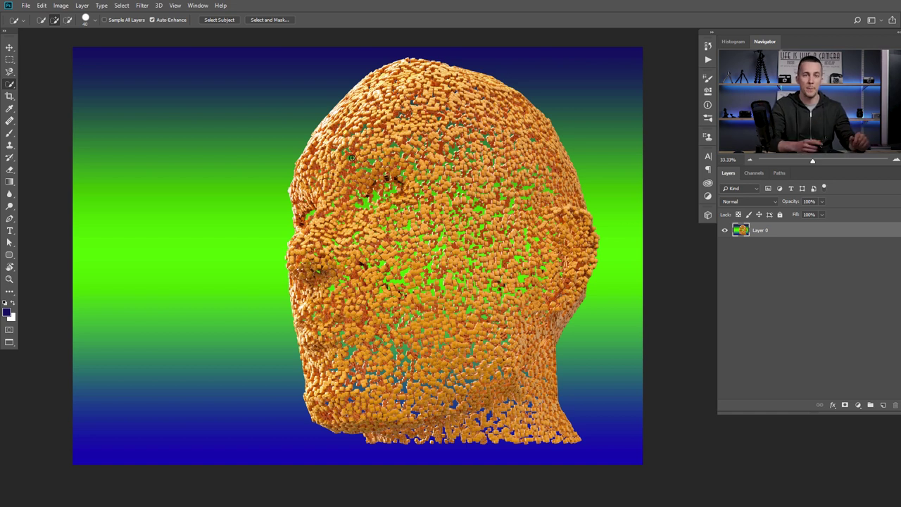
Drag selections over the background on both sides of the head, then clear them with Ctrl+D.
mouse_move(238, 116)
mouse_down()
mouse_move(211, 277)
mouse_move(236, 362)
mouse_up()
mouse_move(424, 41)
mouse_down()
mouse_move(562, 77)
mouse_move(618, 139)
mouse_up()
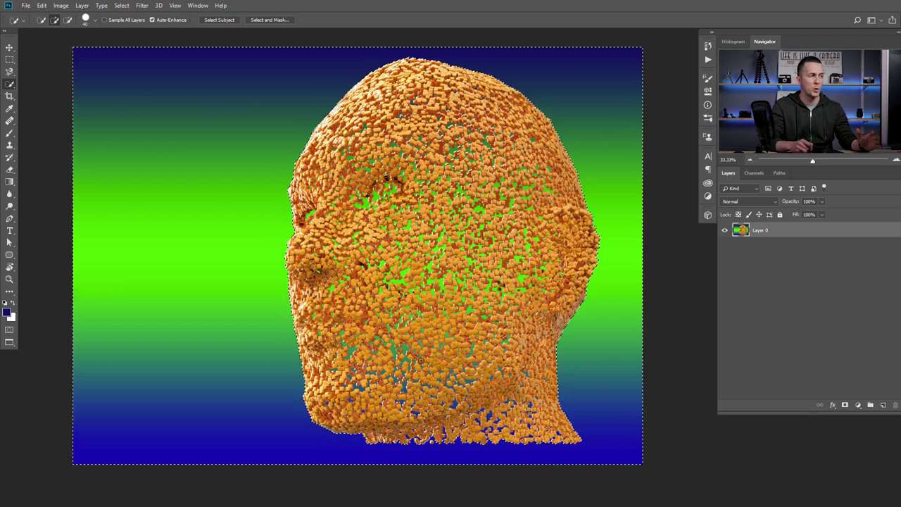
key(ctrl+d)
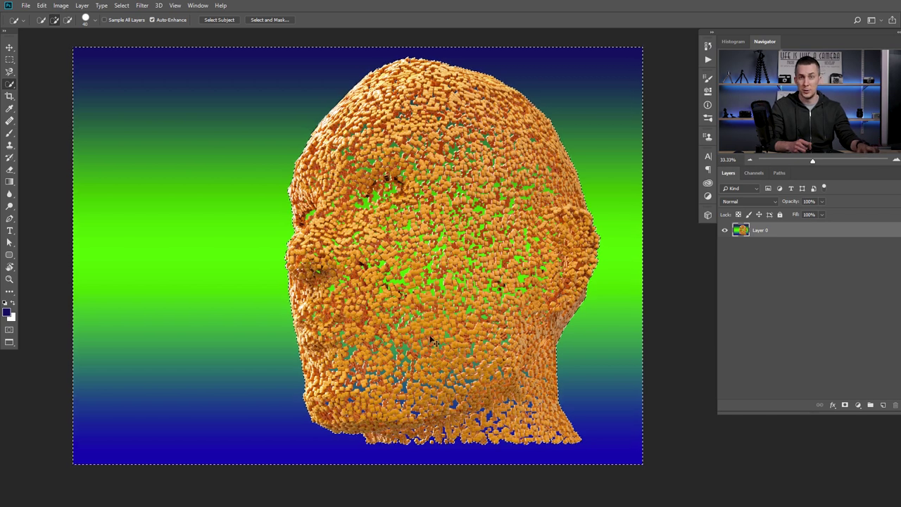
click(127, 8)
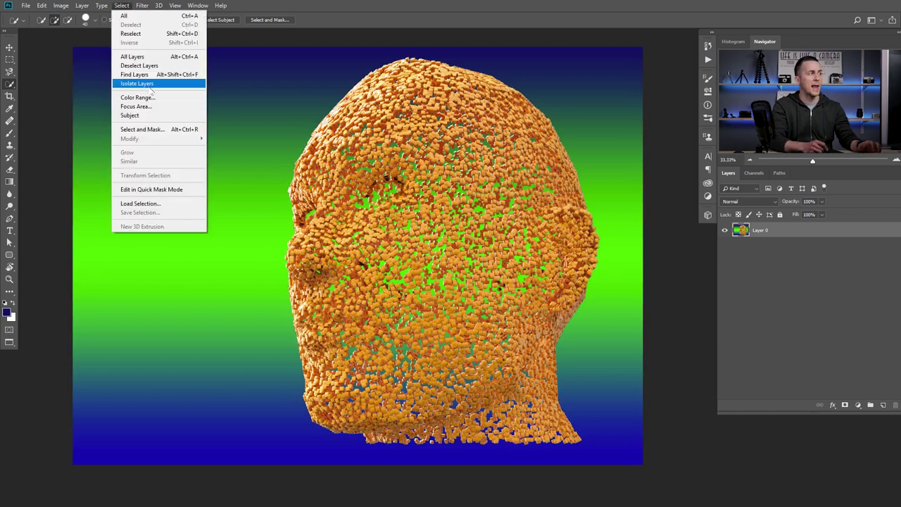
click(396, 152)
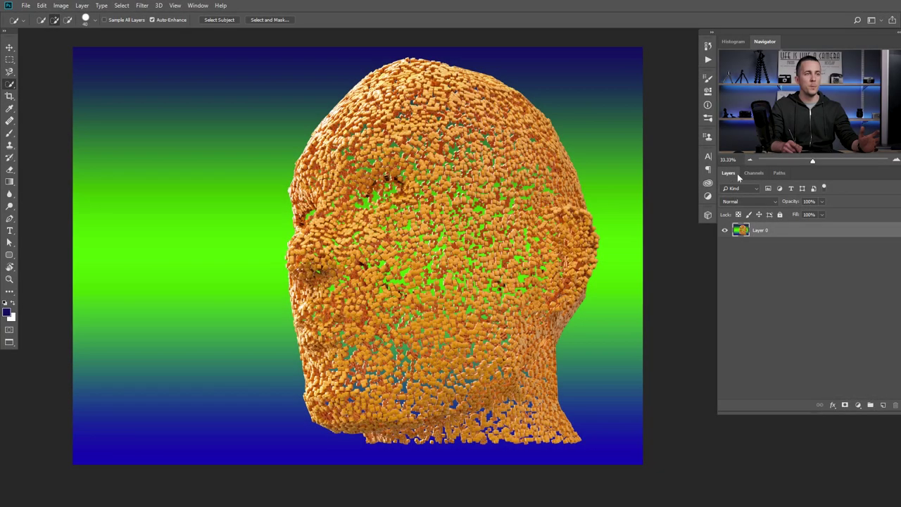
In the Channels panel, compare the Red, Green and Blue channels, ending on Red.
click(754, 172)
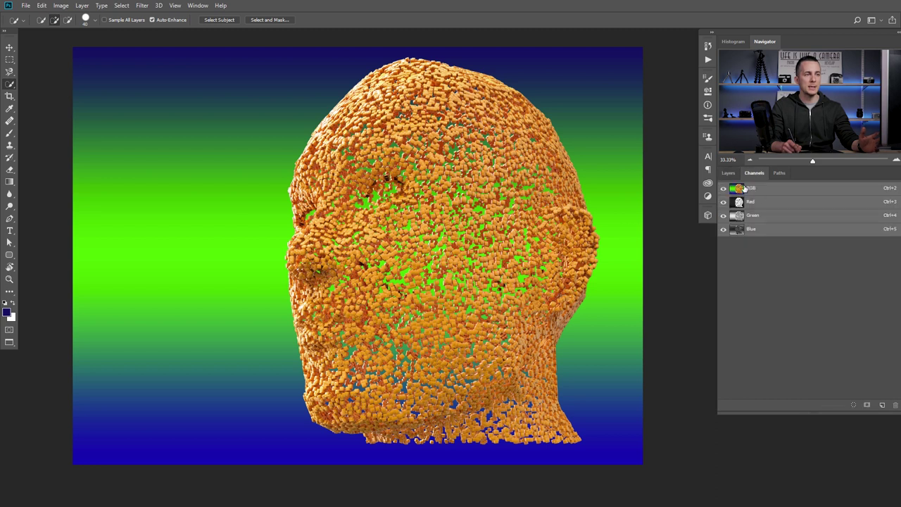
click(760, 203)
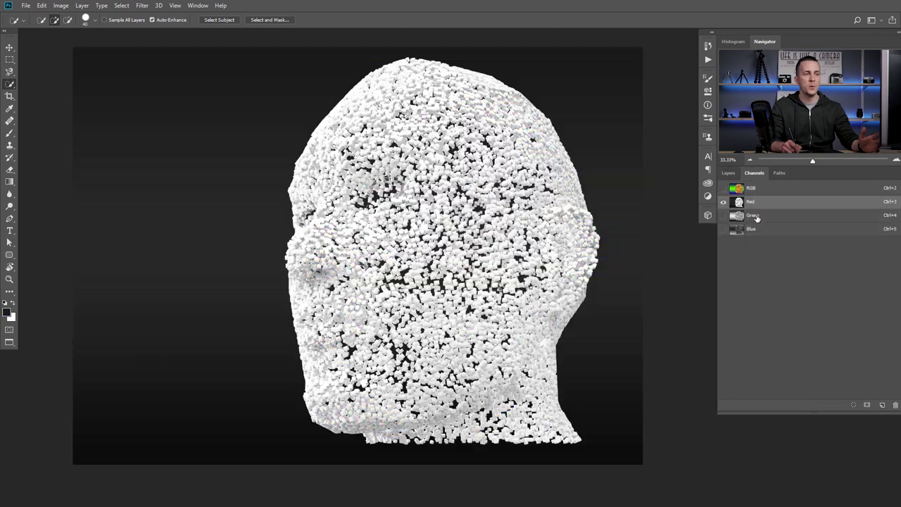
click(756, 216)
click(756, 230)
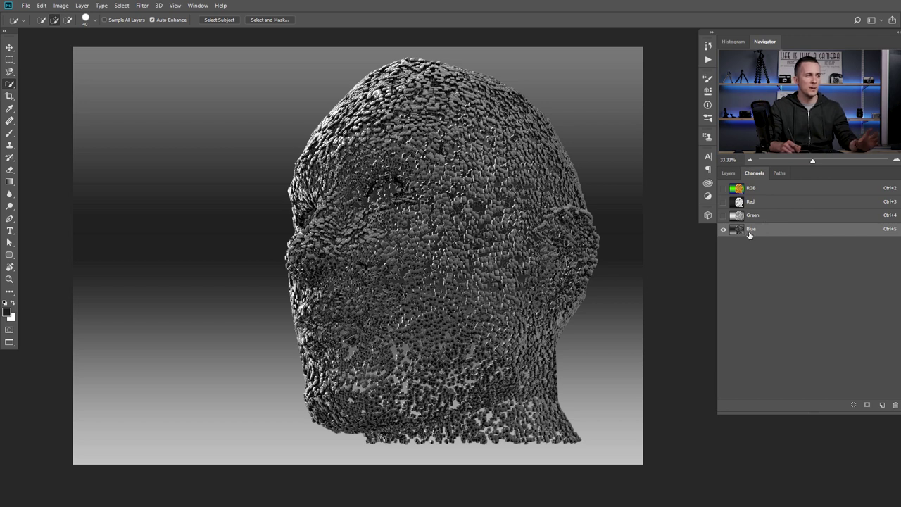
click(772, 217)
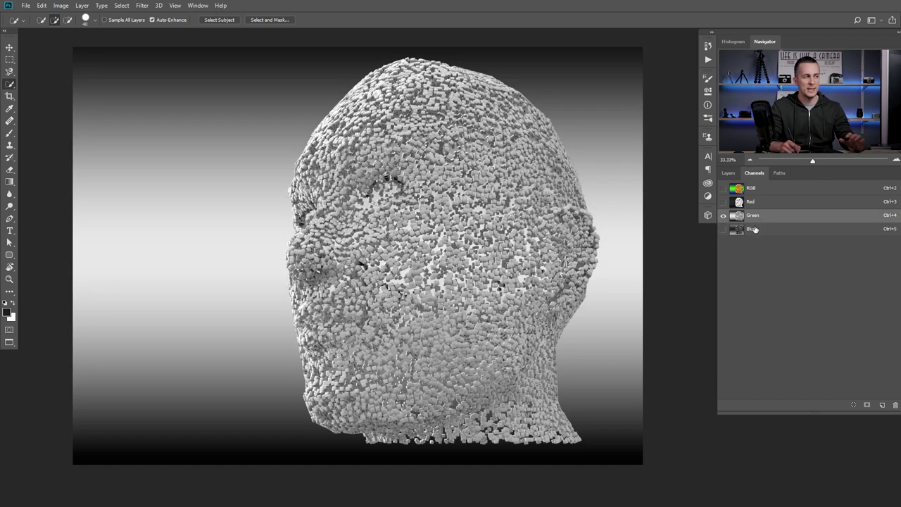
click(770, 208)
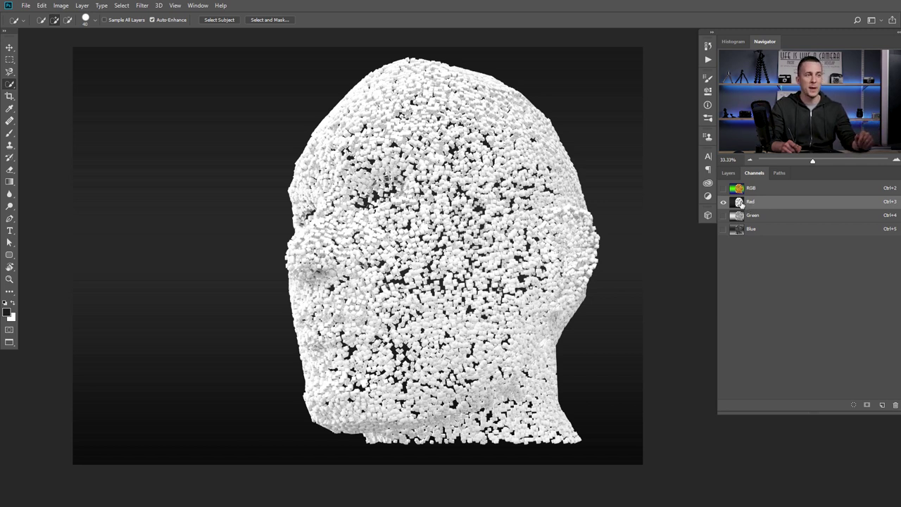
Duplicate the Red channel into a new Red copy channel.
drag(739, 205, 883, 405)
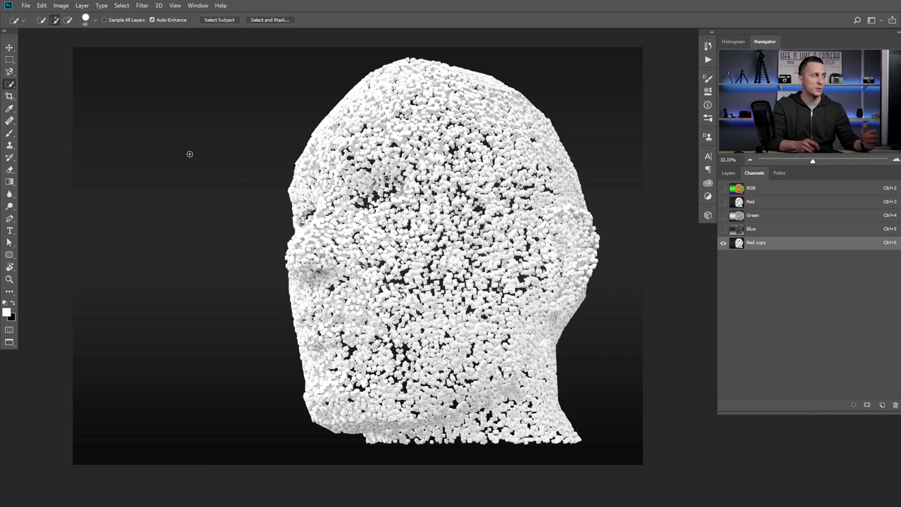
click(60, 6)
mouse_move(77, 31)
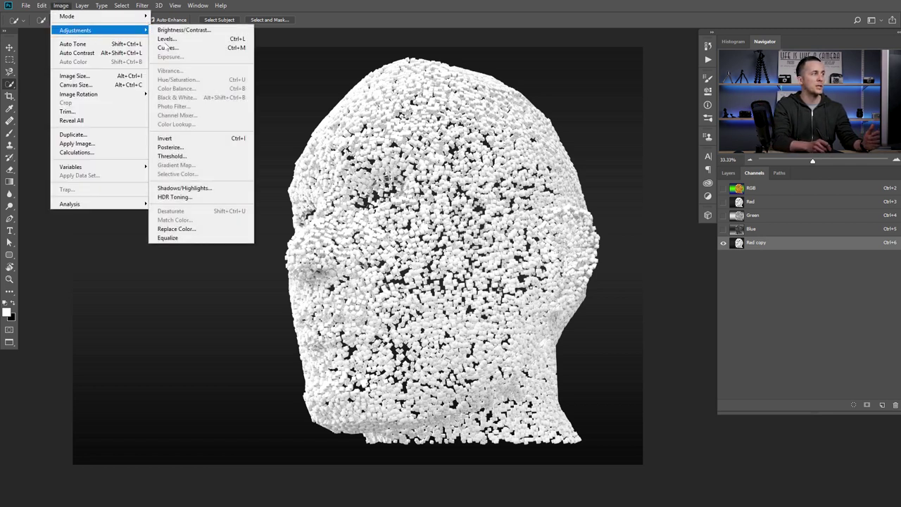
click(210, 39)
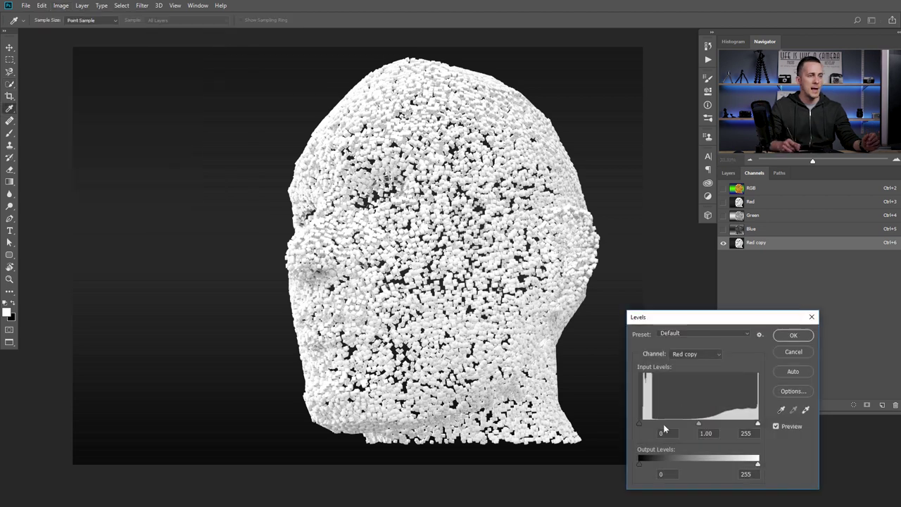
drag(640, 421, 654, 422)
drag(758, 422, 690, 425)
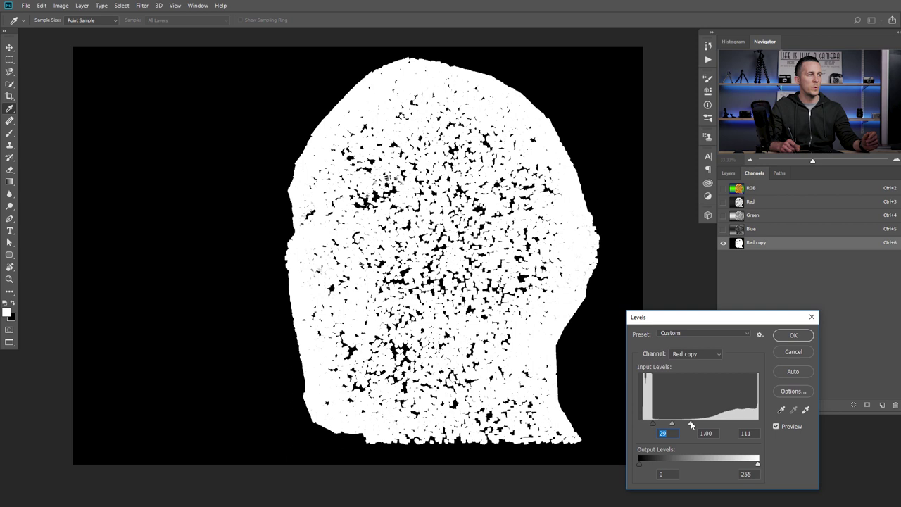
click(793, 335)
key(w)
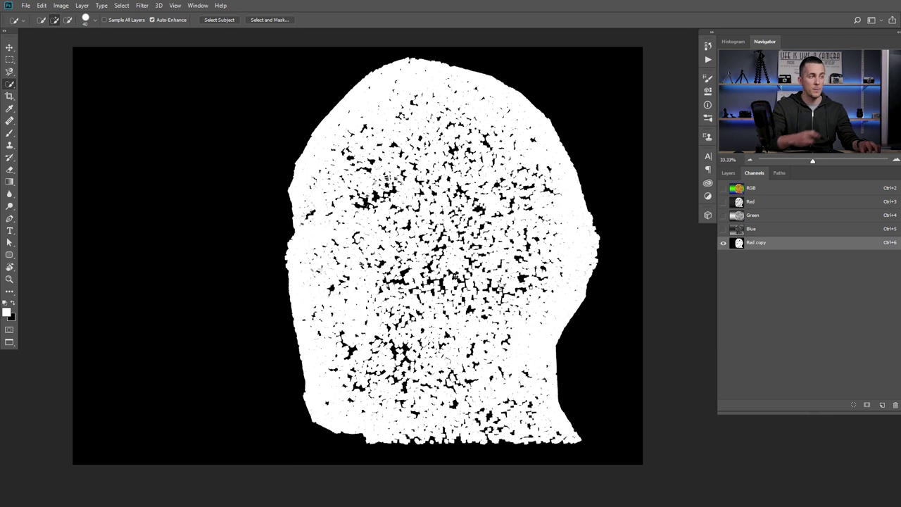
key(ctrl+z)
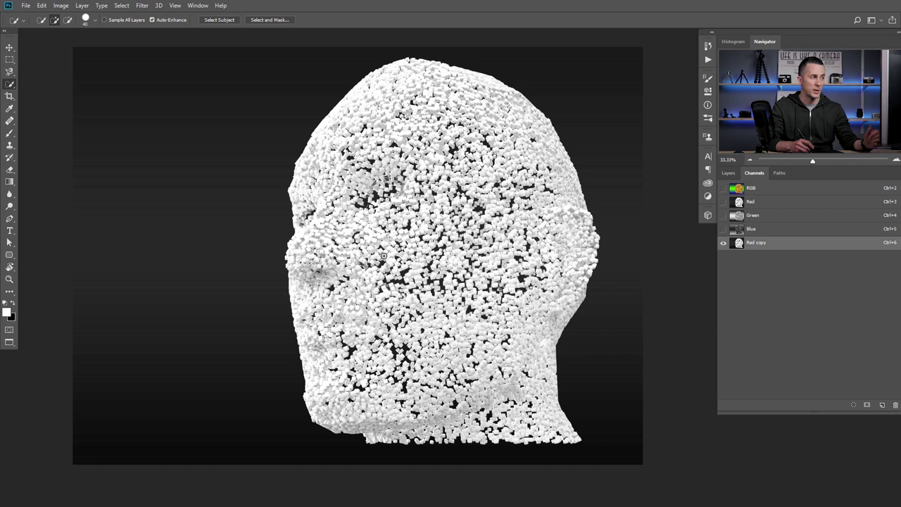
With a 155 px Burn brush, darken the grey glow around and under the head to black.
click(9, 207)
drag(9, 207, 44, 208)
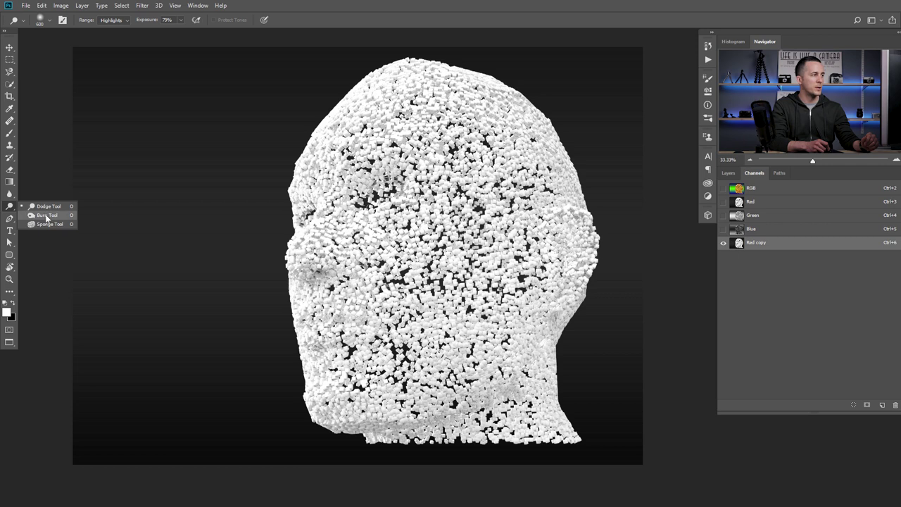
click(46, 216)
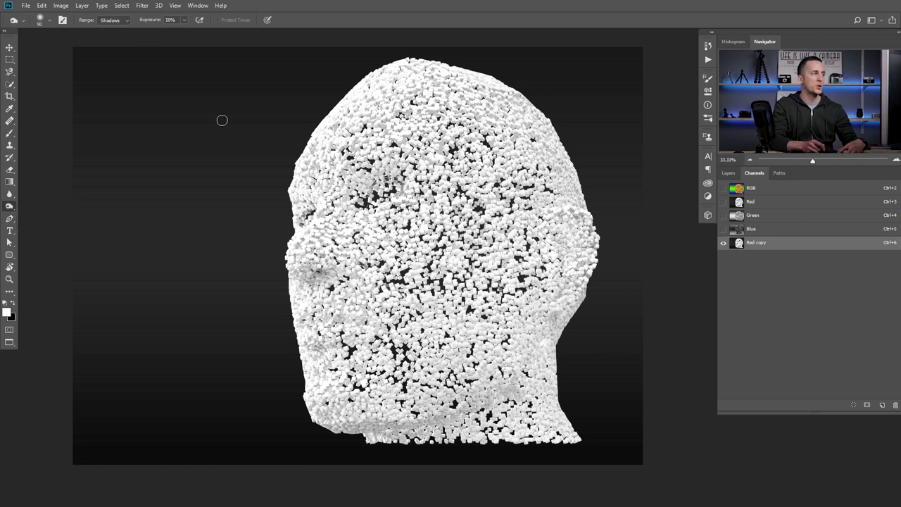
key(bracketright)
key(bracketright)
key(bracketright)
key(bracketright)
key(bracketright)
key(bracketright)
key(bracketright)
key(bracketright)
key(bracketright)
key(bracketright)
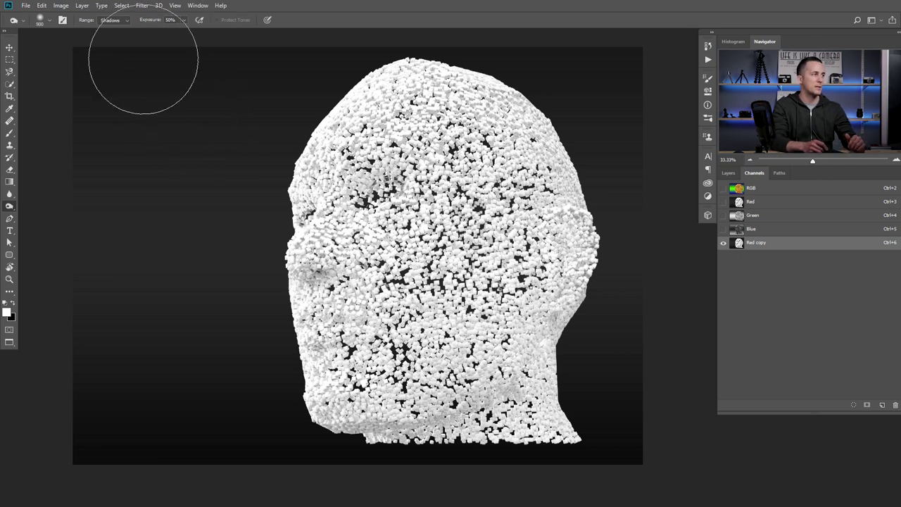
mouse_move(100, 81)
mouse_down()
mouse_move(93, 164)
mouse_move(111, 298)
mouse_move(108, 438)
mouse_move(162, 341)
mouse_up()
mouse_move(225, 379)
mouse_down()
mouse_move(262, 444)
mouse_move(223, 274)
mouse_move(228, 107)
mouse_move(244, 64)
mouse_move(271, 81)
mouse_move(343, 20)
mouse_up()
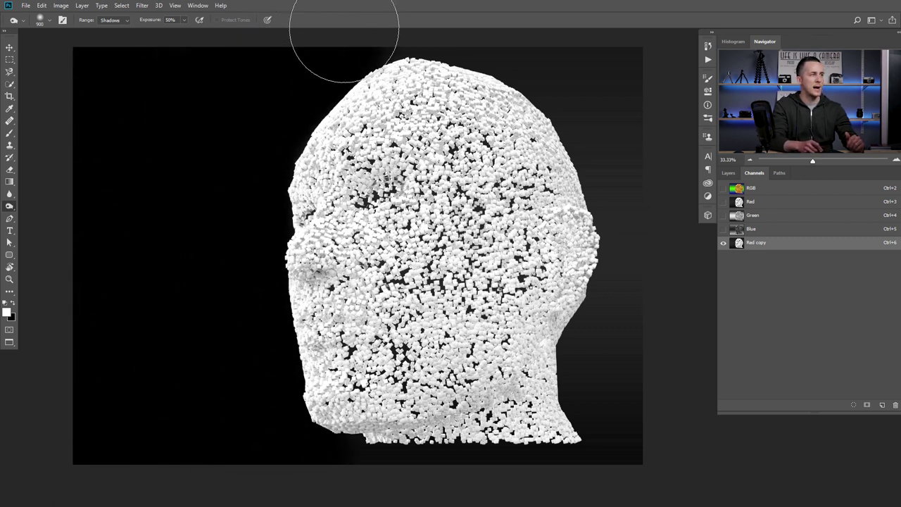
mouse_move(264, 359)
mouse_down()
mouse_move(309, 440)
mouse_move(350, 456)
mouse_move(406, 465)
mouse_move(540, 459)
mouse_move(599, 451)
mouse_move(588, 363)
mouse_move(620, 344)
mouse_move(593, 360)
mouse_move(586, 335)
mouse_move(580, 346)
mouse_move(602, 319)
mouse_move(618, 457)
mouse_move(619, 374)
mouse_move(606, 345)
mouse_move(621, 274)
mouse_move(606, 299)
mouse_move(629, 263)
mouse_move(622, 208)
mouse_move(606, 205)
mouse_move(581, 133)
mouse_move(547, 85)
mouse_move(431, 45)
mouse_move(609, 83)
mouse_move(576, 57)
mouse_move(580, 46)
mouse_move(640, 61)
mouse_move(642, 167)
mouse_up()
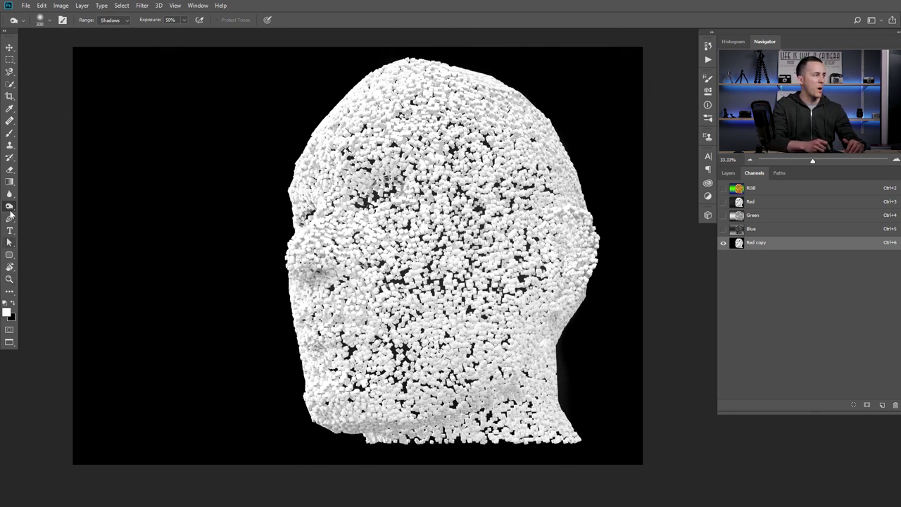
right_click(11, 207)
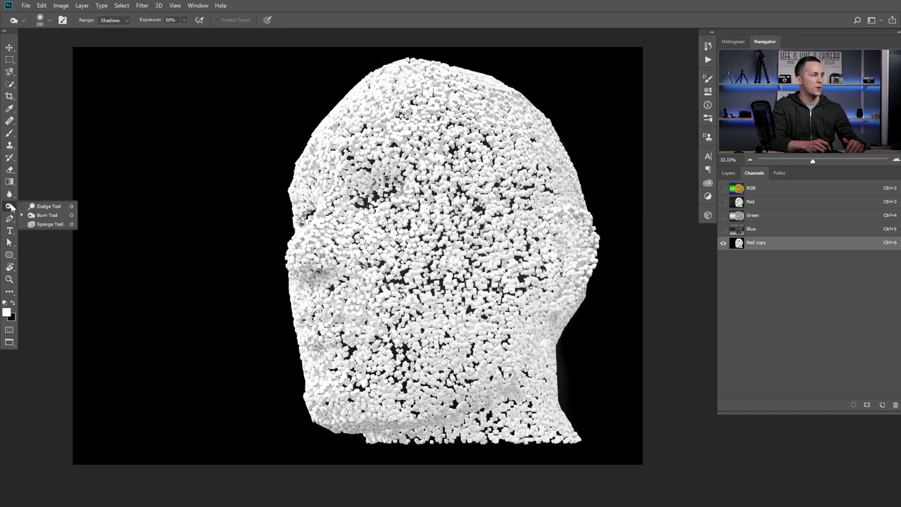
Try dodging the forehead on Highlights, undo it, then open Levels on the Red copy channel.
click(49, 206)
click(109, 21)
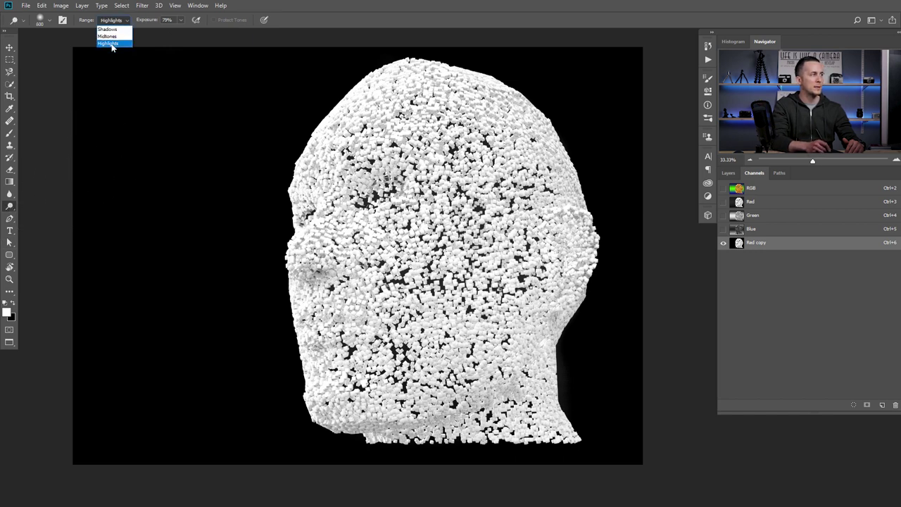
click(111, 41)
mouse_move(377, 148)
mouse_down()
mouse_move(350, 138)
mouse_move(418, 106)
mouse_move(464, 98)
mouse_move(502, 135)
mouse_move(509, 114)
mouse_move(415, 145)
mouse_move(329, 245)
mouse_move(319, 189)
mouse_move(318, 383)
mouse_move(348, 338)
mouse_move(385, 345)
mouse_move(385, 421)
mouse_move(463, 401)
mouse_move(488, 419)
mouse_move(537, 412)
mouse_move(509, 426)
mouse_move(544, 412)
mouse_move(551, 339)
mouse_move(528, 325)
mouse_move(574, 218)
mouse_move(578, 166)
mouse_move(527, 197)
mouse_move(552, 140)
mouse_move(491, 163)
mouse_move(388, 156)
mouse_move(420, 70)
mouse_move(362, 121)
mouse_move(334, 228)
mouse_move(383, 249)
mouse_move(490, 210)
mouse_move(462, 387)
mouse_move(493, 276)
mouse_move(549, 240)
mouse_move(522, 291)
mouse_move(489, 324)
mouse_move(460, 294)
mouse_move(393, 155)
mouse_move(334, 205)
mouse_move(342, 270)
mouse_move(384, 244)
mouse_move(465, 158)
mouse_move(519, 243)
mouse_move(503, 351)
mouse_move(356, 403)
mouse_move(521, 320)
mouse_move(417, 248)
mouse_move(458, 263)
mouse_up()
key(ctrl+z)
key(ctrl+z)
key(ctrl+z)
key(ctrl+z)
key(ctrl+z)
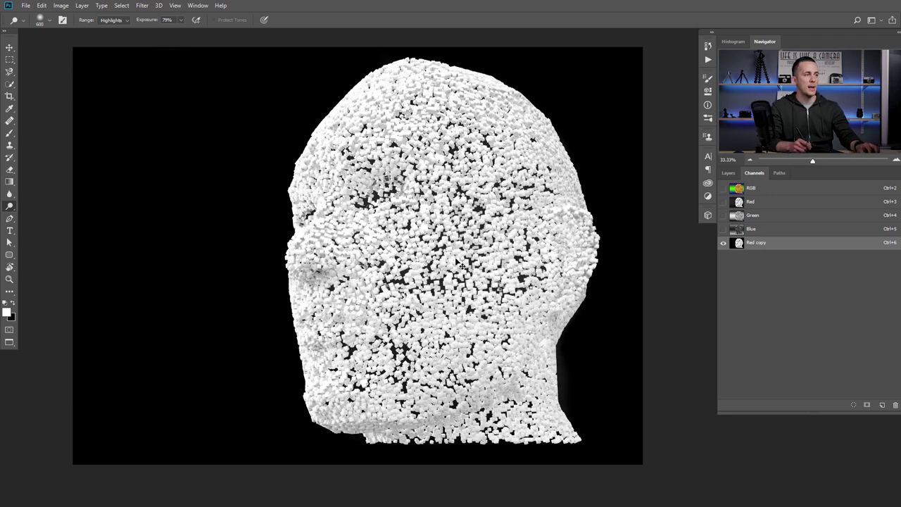
key(ctrl+shift+z)
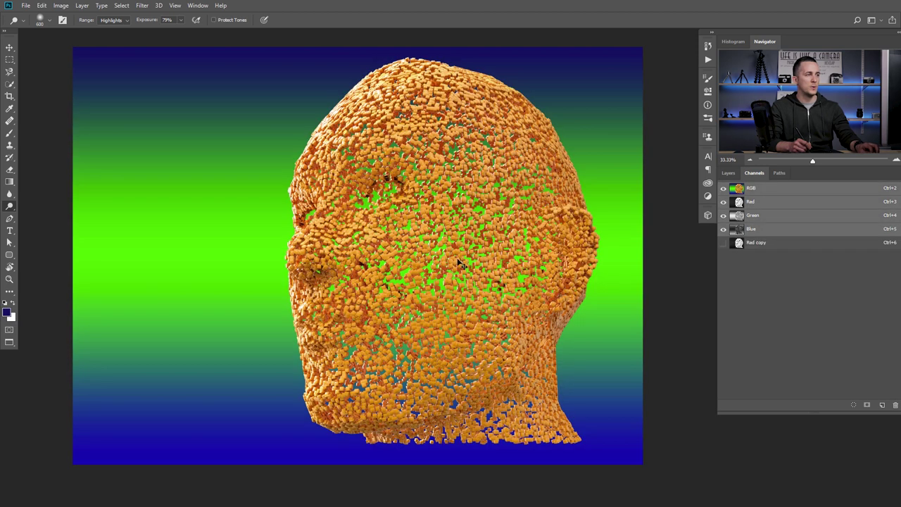
click(757, 242)
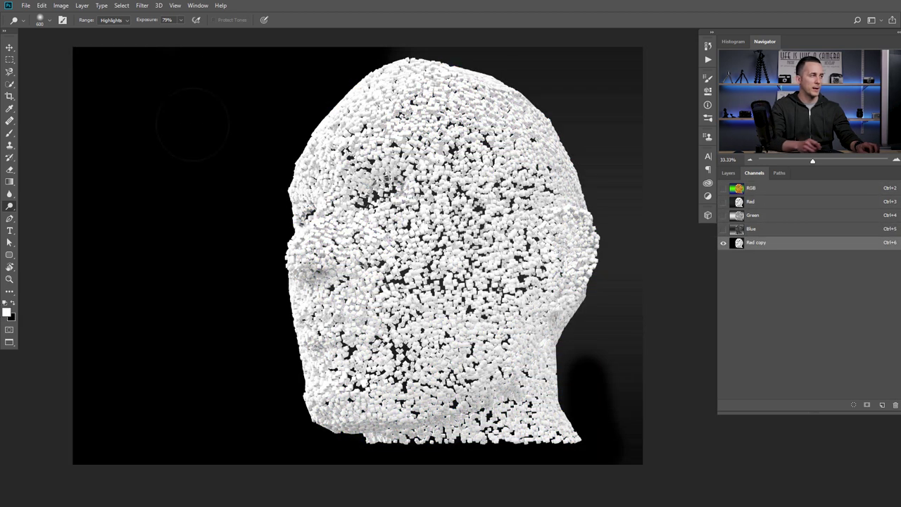
key(ctrl+l)
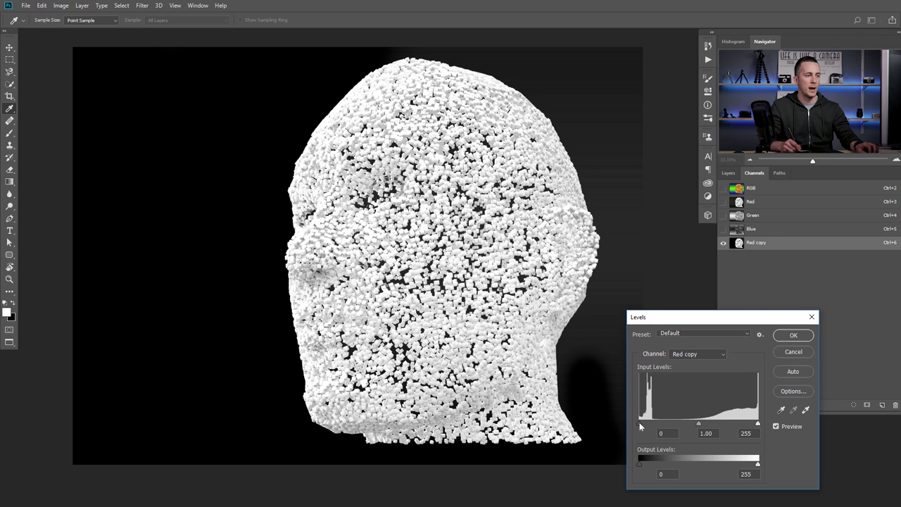
Apply Levels input values 31 / 1.00 / 138 for a stark white head on black.
drag(640, 422, 655, 422)
drag(757, 423, 714, 425)
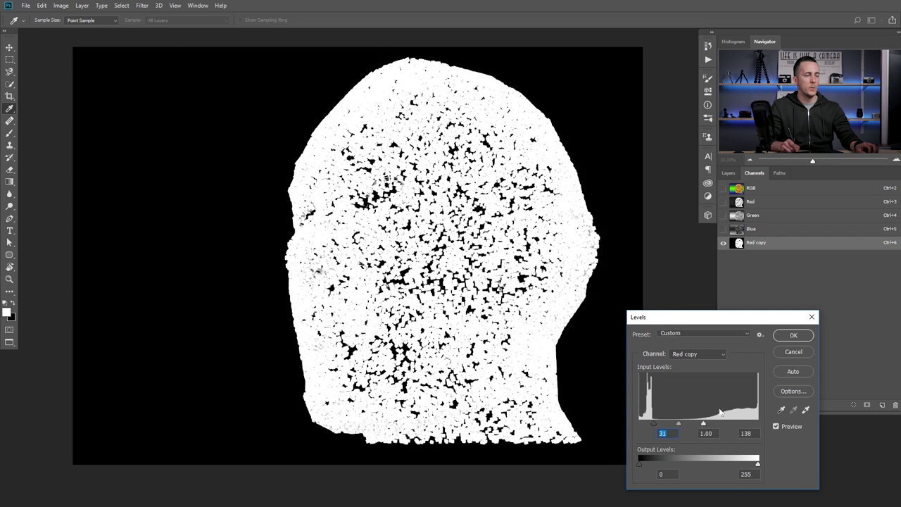
click(793, 336)
key(o)
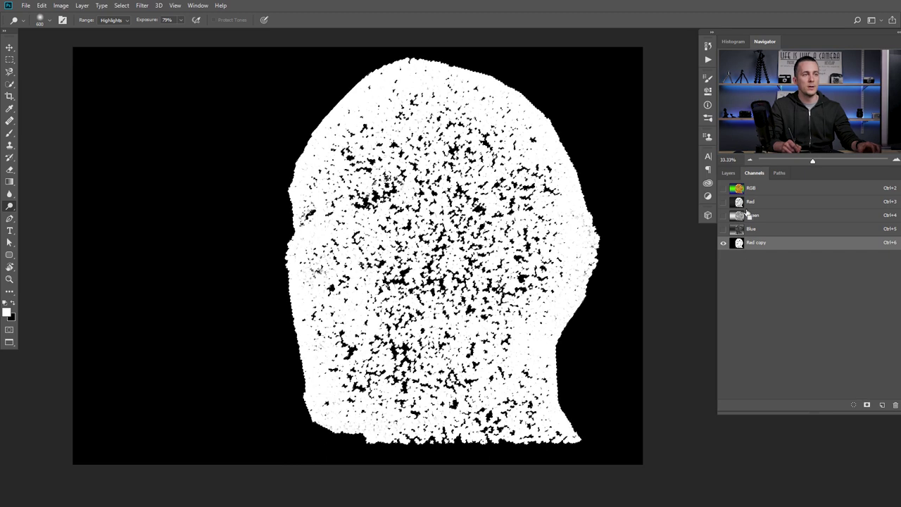
Back in the composite and Layers panel, mask Layer 0 with the channel-based selection.
click(751, 188)
click(730, 172)
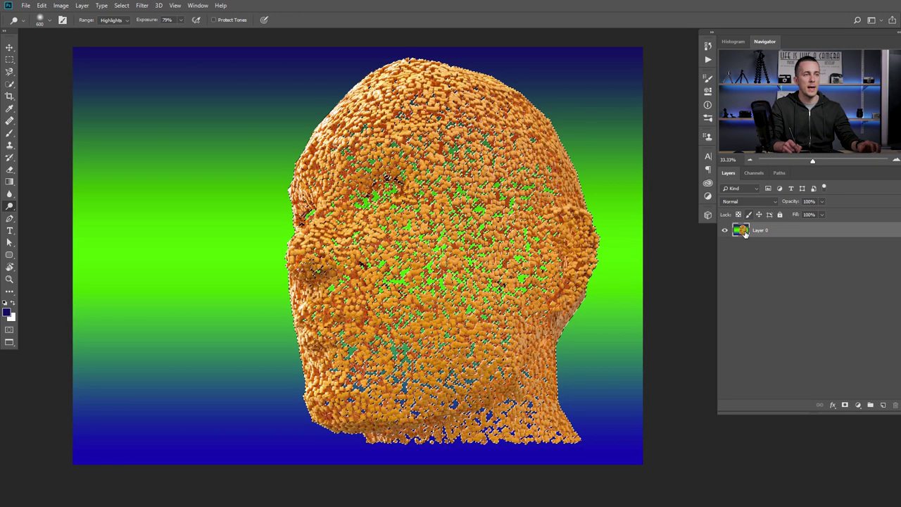
click(845, 406)
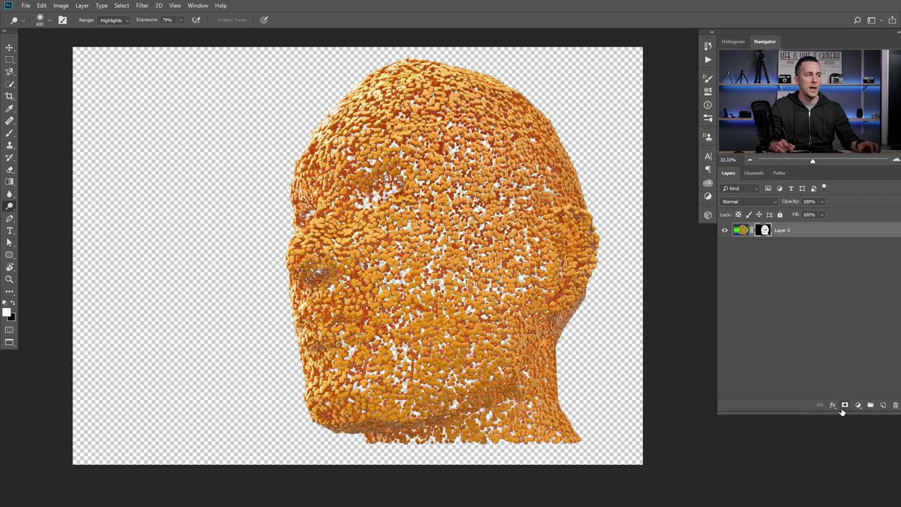
Add a Solid Color fill layer and place it beneath the head layer.
click(858, 406)
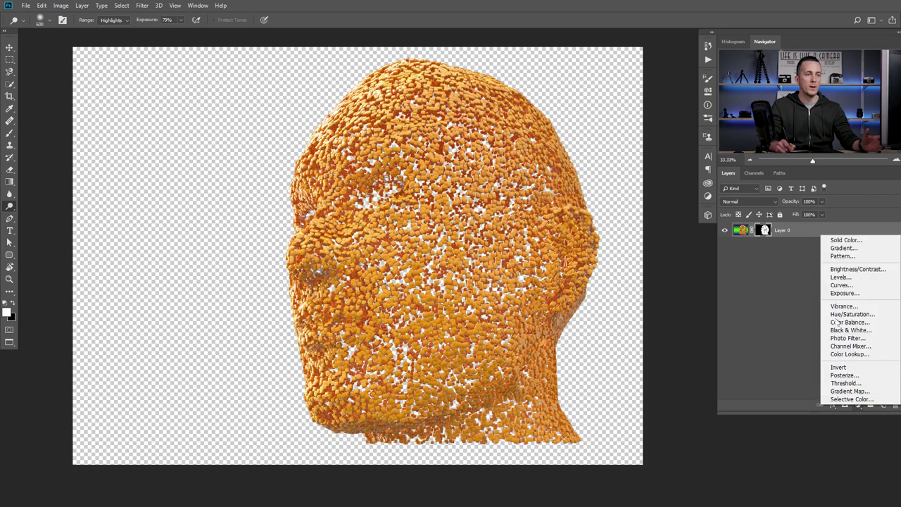
click(839, 241)
click(699, 232)
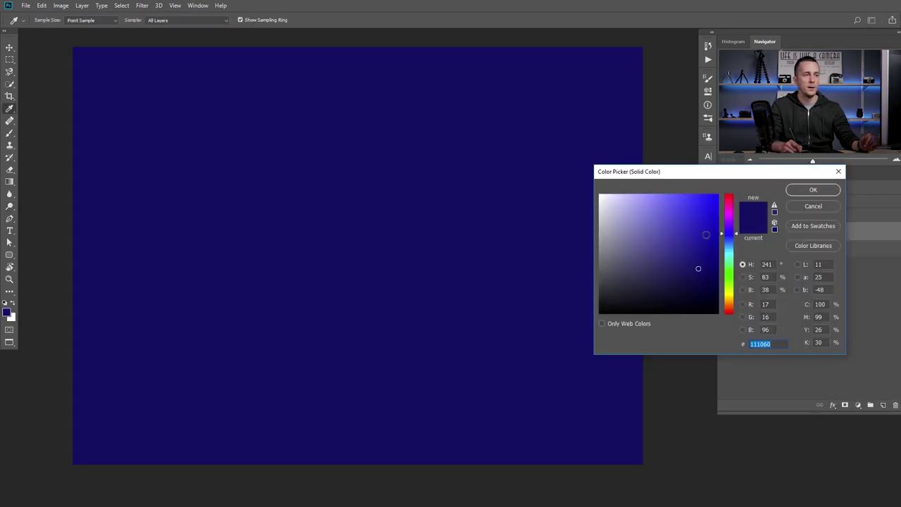
click(745, 223)
click(814, 189)
mouse_move(746, 231)
mouse_down()
mouse_move(748, 255)
mouse_move(751, 243)
mouse_up()
Nudge the head back into place and change the fill colour to gold.
click(745, 230)
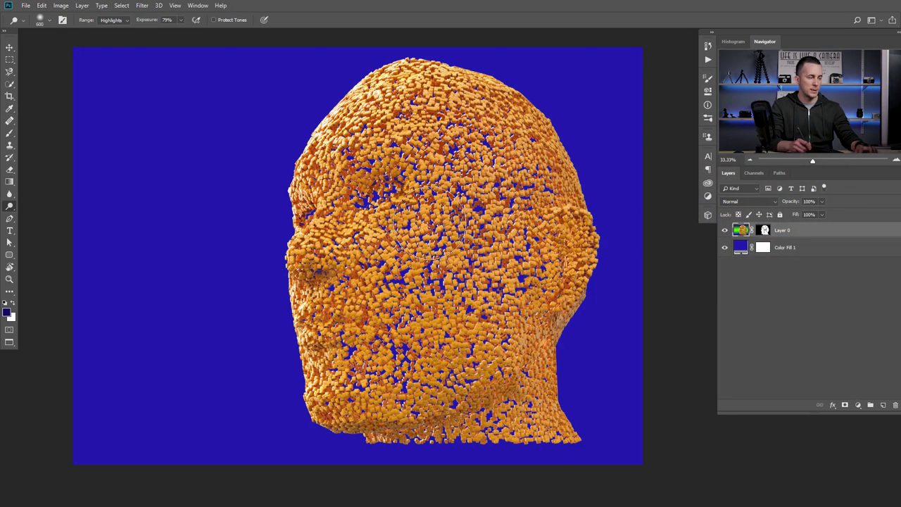
key(v)
mouse_move(356, 246)
mouse_down()
mouse_move(226, 246)
mouse_move(353, 245)
mouse_move(282, 246)
mouse_move(430, 271)
mouse_move(451, 265)
mouse_up()
double_click(741, 247)
drag(732, 242, 730, 302)
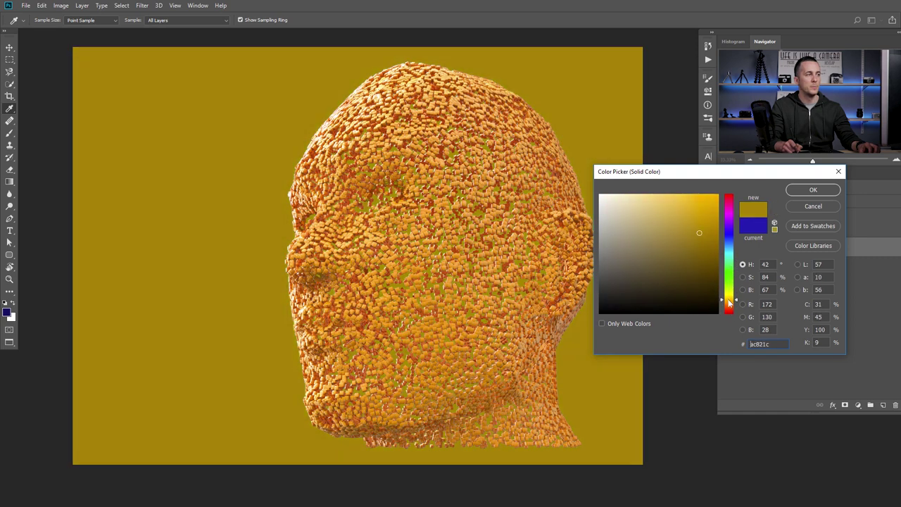
click(813, 189)
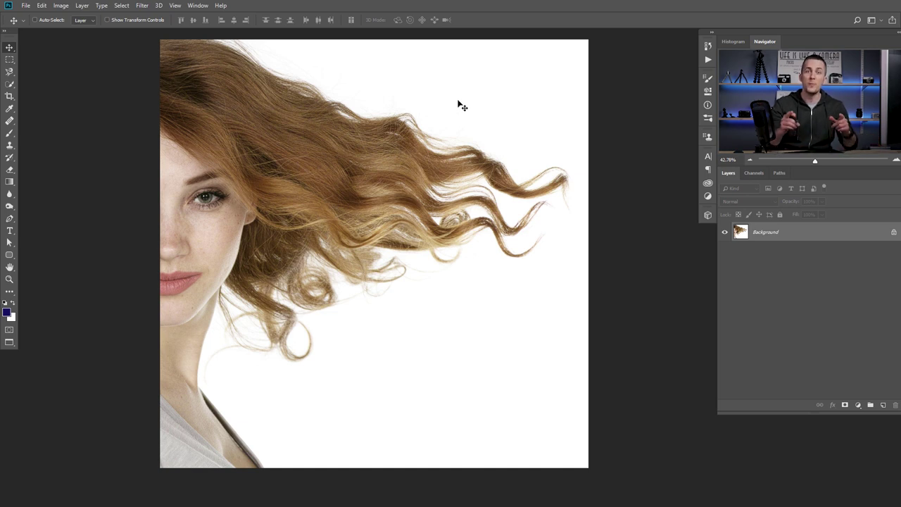
Compare the hair photo's Red, Green and Blue channels alone, then return to the RGB composite.
click(746, 172)
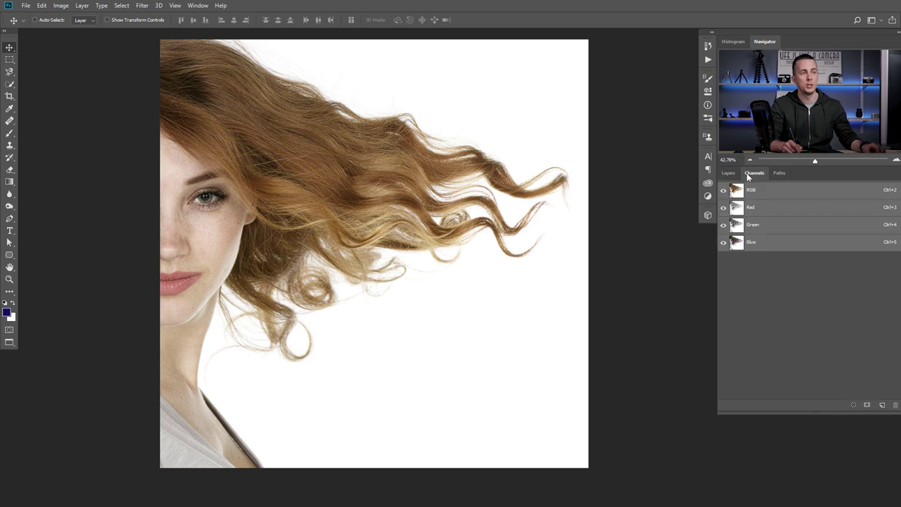
click(759, 210)
click(759, 225)
click(755, 243)
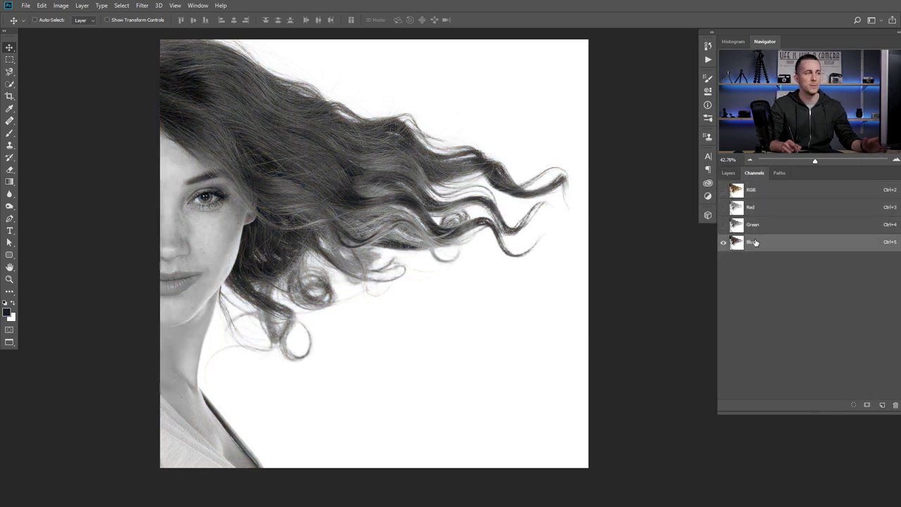
click(758, 224)
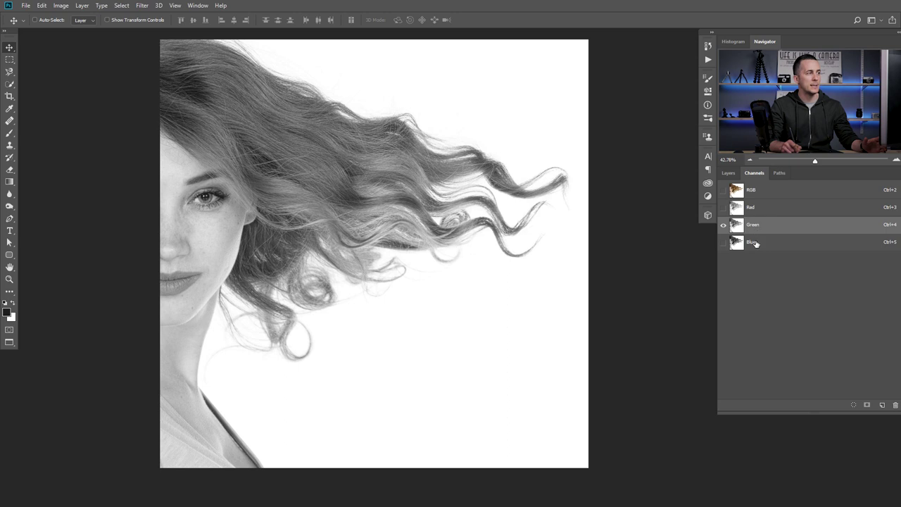
click(755, 244)
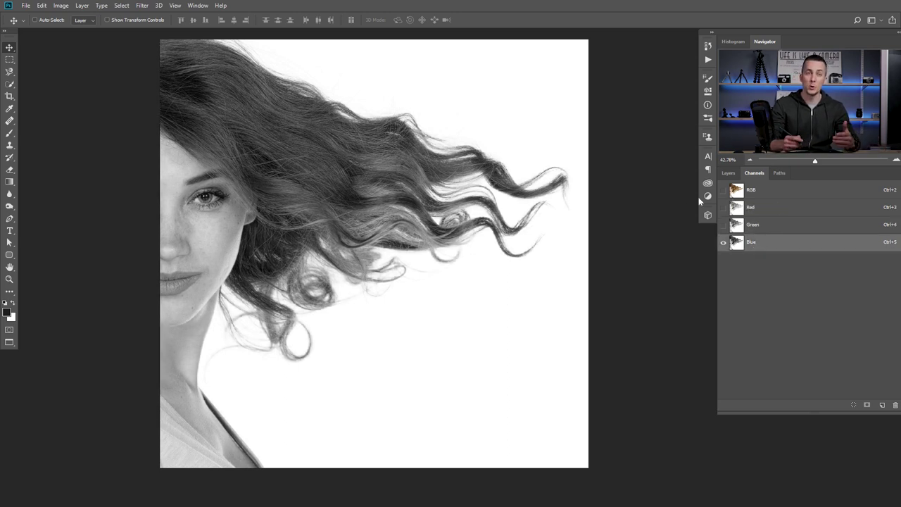
click(748, 190)
click(731, 173)
click(749, 174)
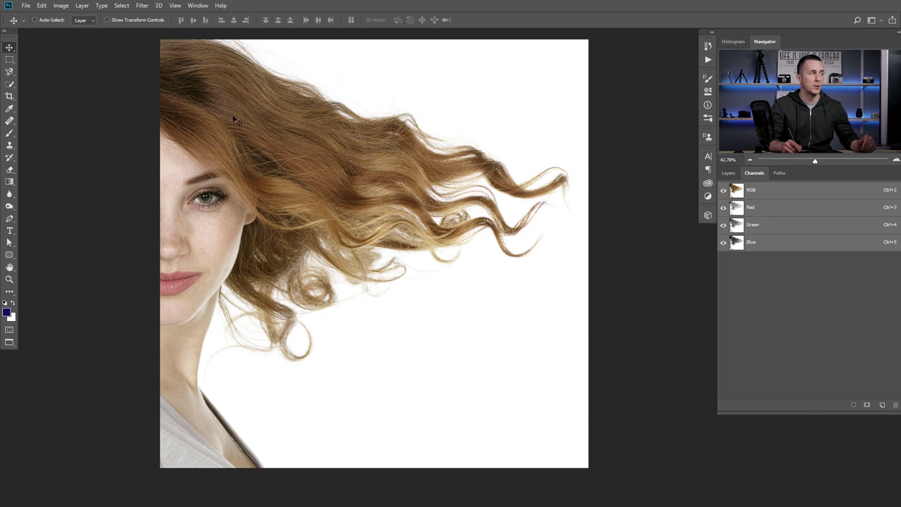
click(61, 5)
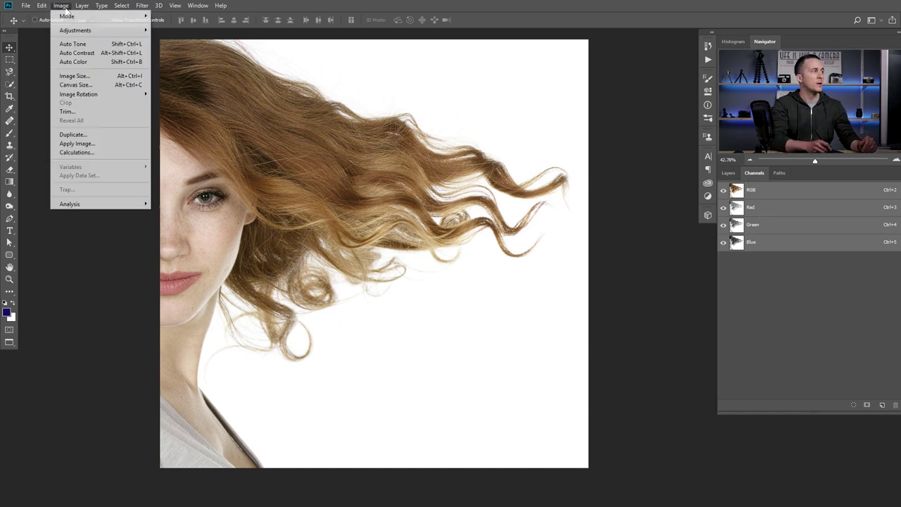
In Image > Calculations, set both source channels to Blue.
click(87, 156)
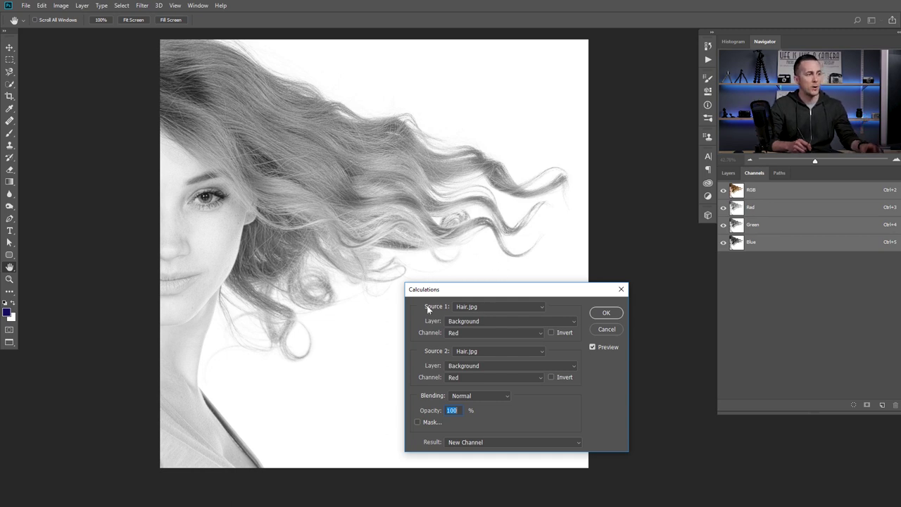
click(457, 335)
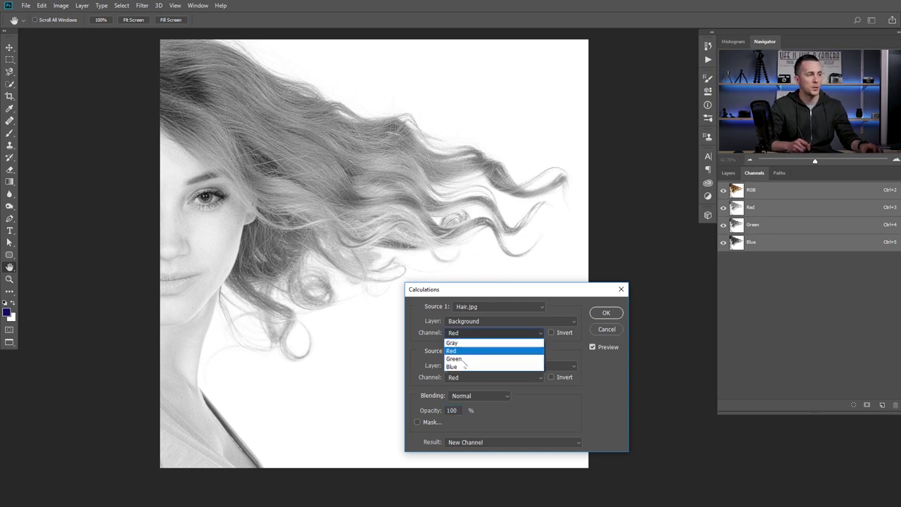
click(459, 368)
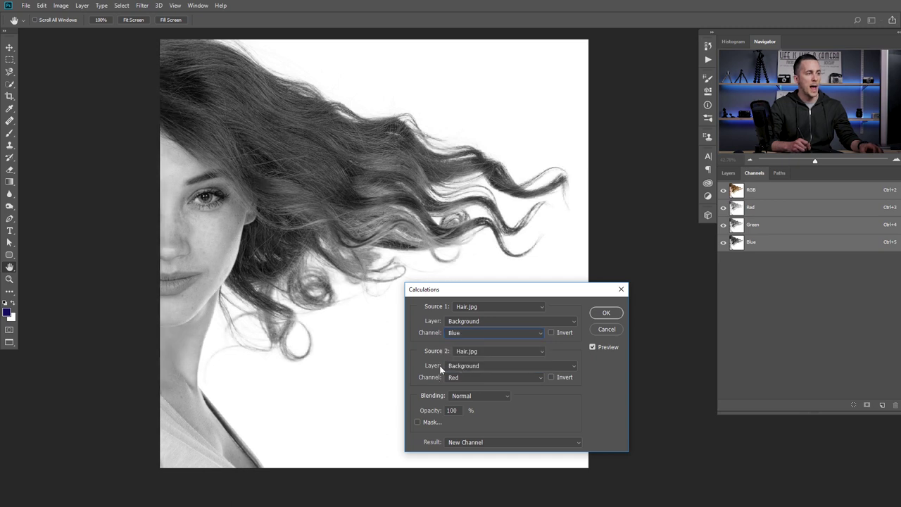
click(456, 378)
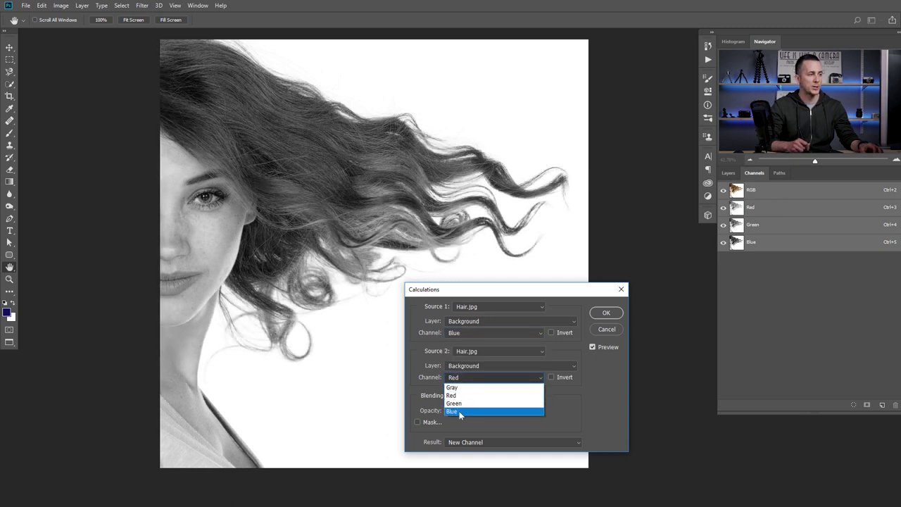
click(461, 413)
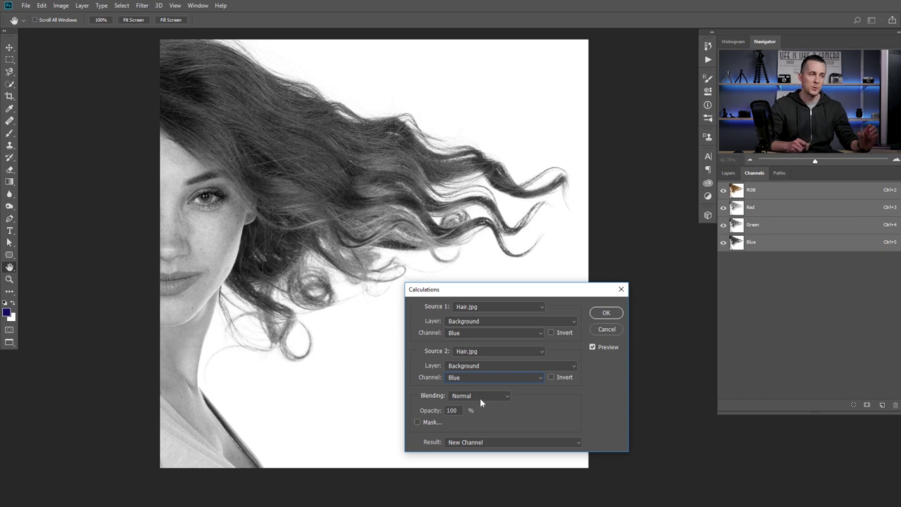
Blend the two Blue channels with Linear Burn to create the Alpha 1 channel.
click(480, 396)
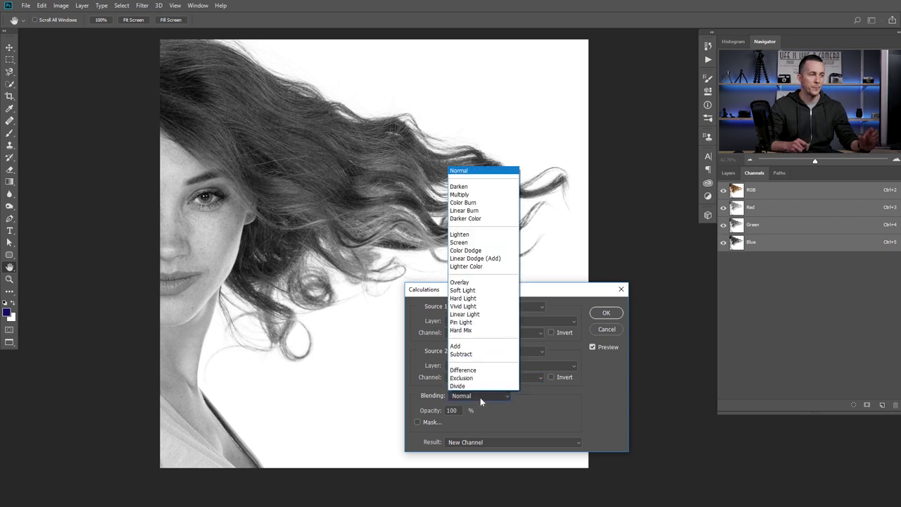
click(467, 195)
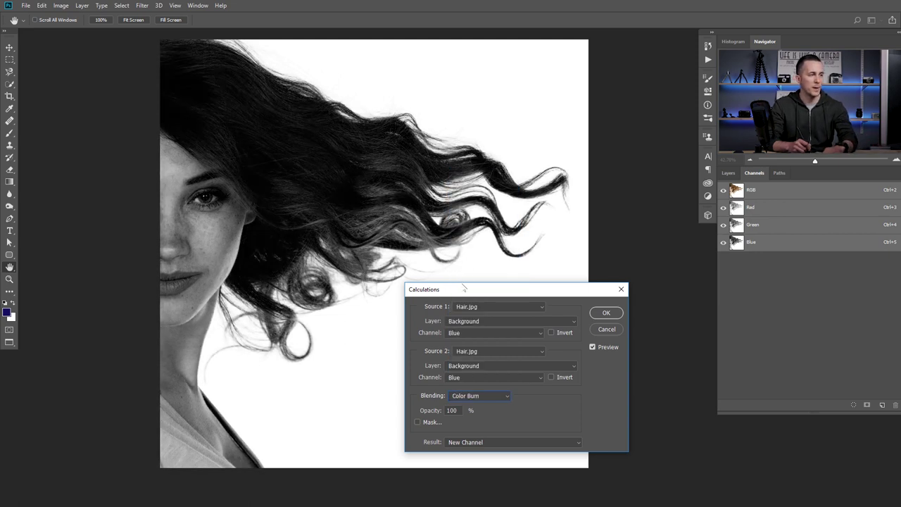
key(Down)
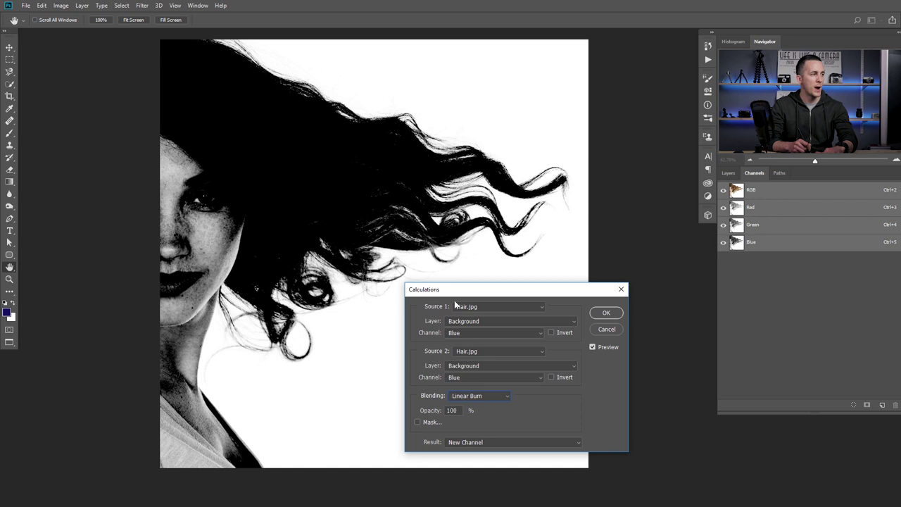
key(Down)
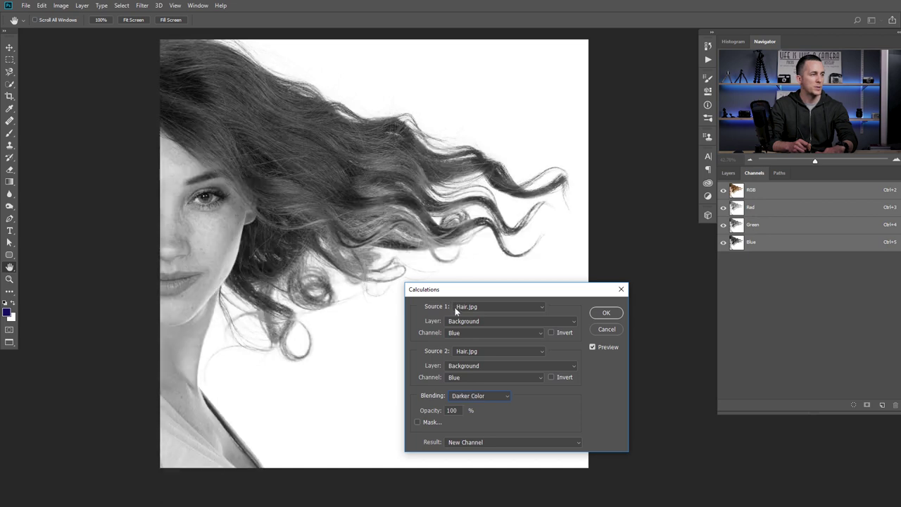
key(Up)
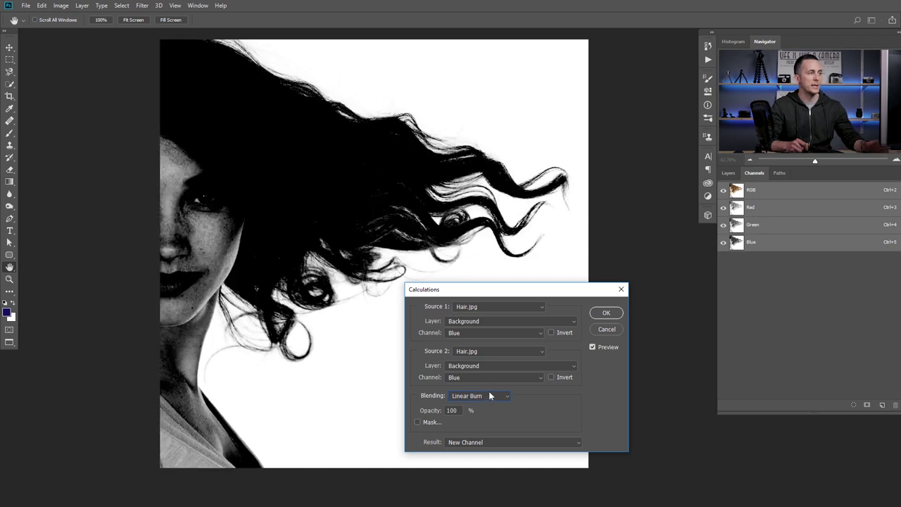
click(604, 314)
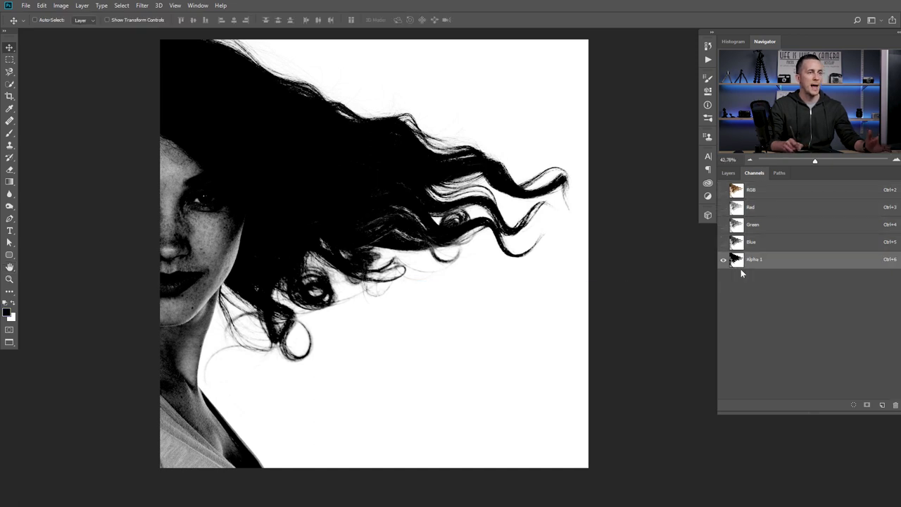
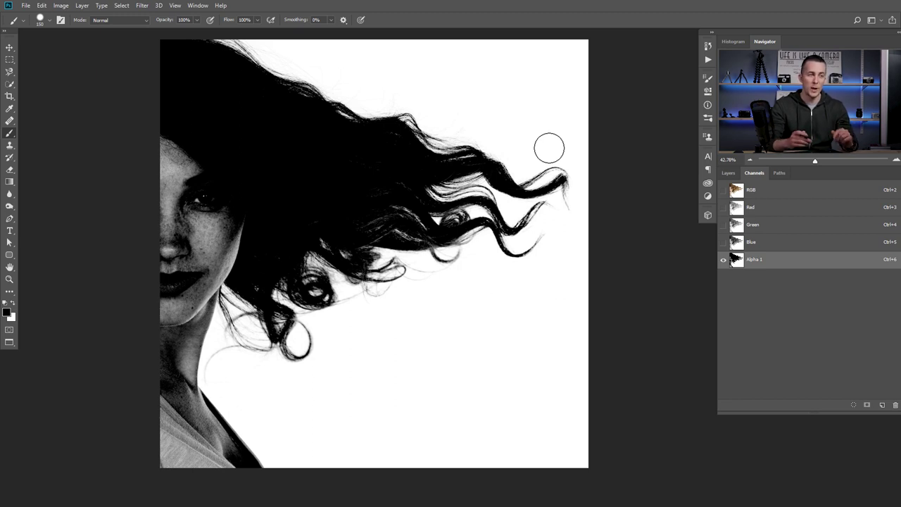
Burn the face in Alpha 1, paint face and neck black with an Overlay brush, then restore Normal mode.
click(12, 207)
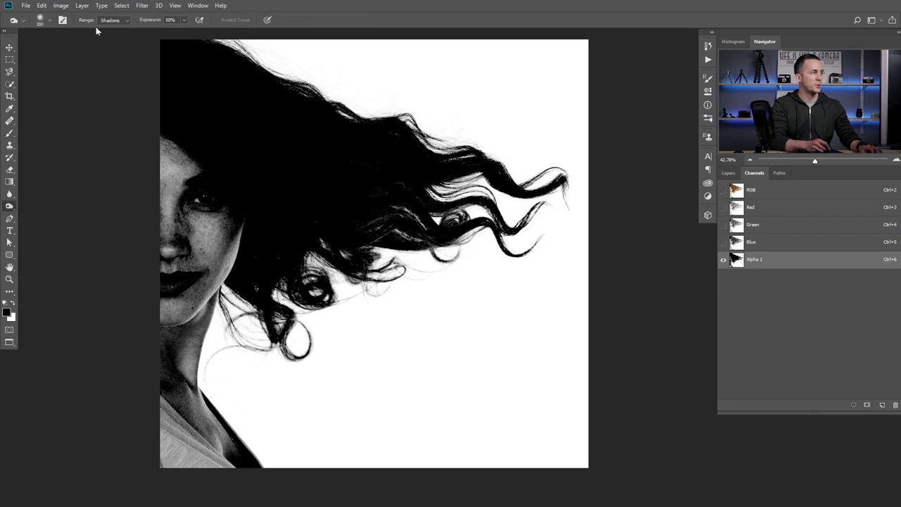
mouse_move(196, 241)
mouse_down()
mouse_move(173, 263)
mouse_move(180, 210)
mouse_move(171, 217)
mouse_move(193, 174)
mouse_move(198, 232)
mouse_move(211, 216)
mouse_move(184, 280)
mouse_move(176, 362)
mouse_move(205, 474)
mouse_move(154, 387)
mouse_up()
click(10, 134)
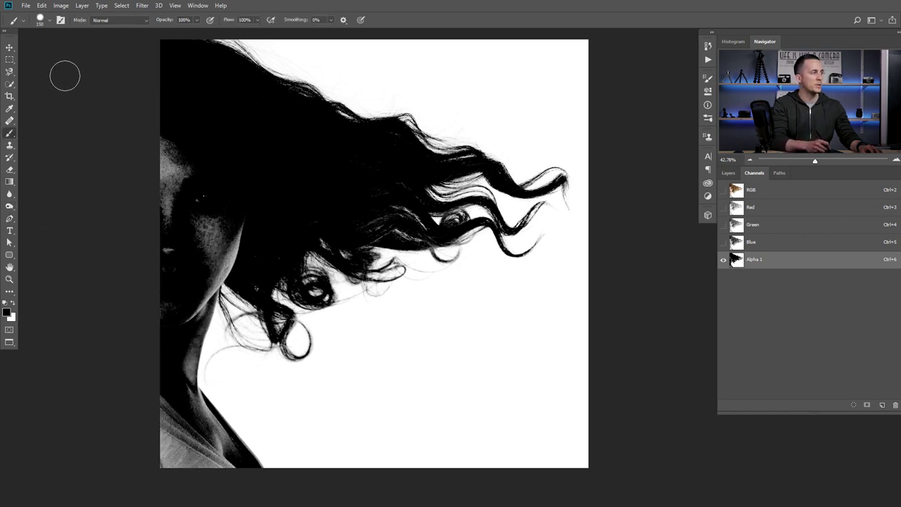
click(117, 21)
click(113, 149)
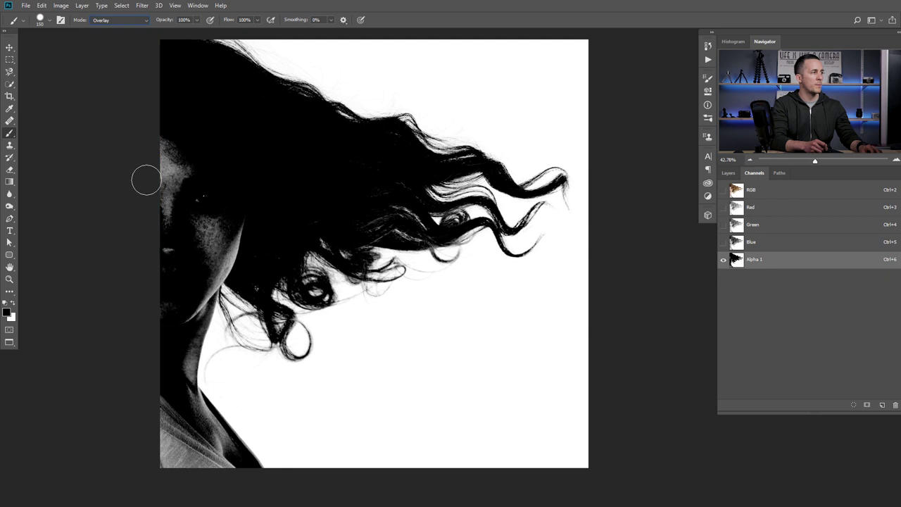
mouse_move(174, 122)
mouse_down()
mouse_move(190, 162)
mouse_move(207, 236)
mouse_move(230, 226)
mouse_up()
mouse_move(212, 294)
mouse_down()
mouse_move(191, 357)
mouse_move(198, 407)
mouse_move(243, 468)
mouse_move(197, 440)
mouse_move(159, 437)
mouse_move(181, 439)
mouse_move(219, 490)
mouse_up()
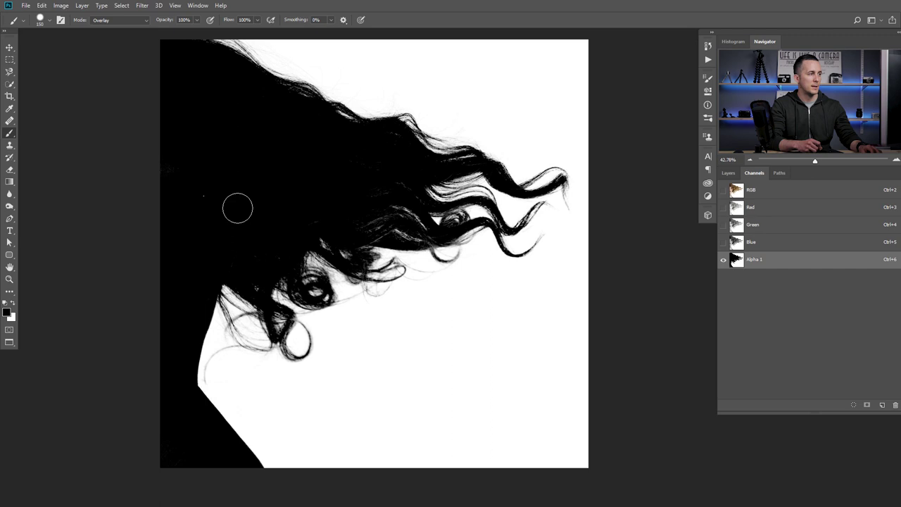
click(123, 21)
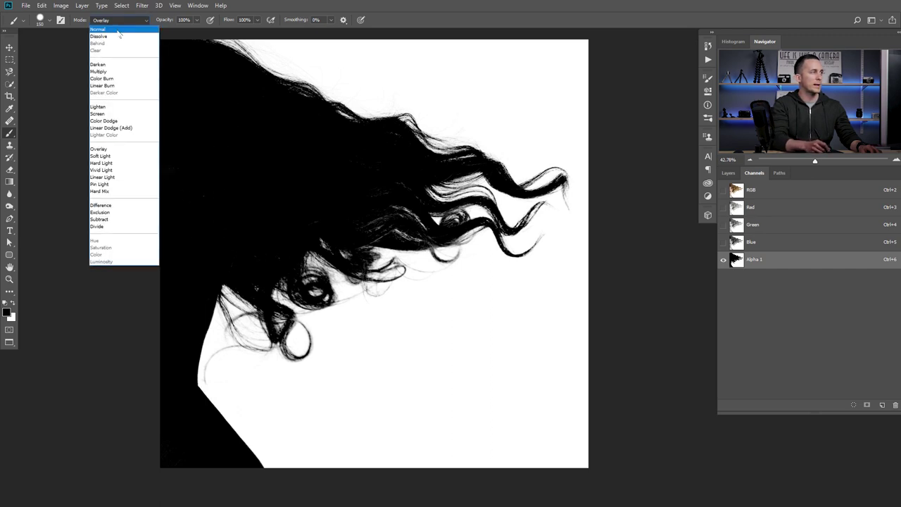
click(120, 30)
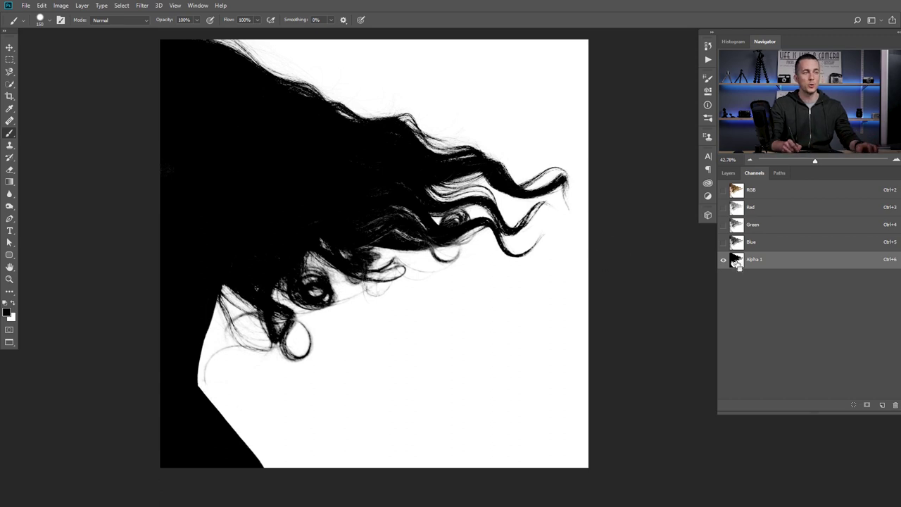
Load Alpha 1 as a selection and add an inverted layer mask to Layer 0.
ctrl+click(737, 261)
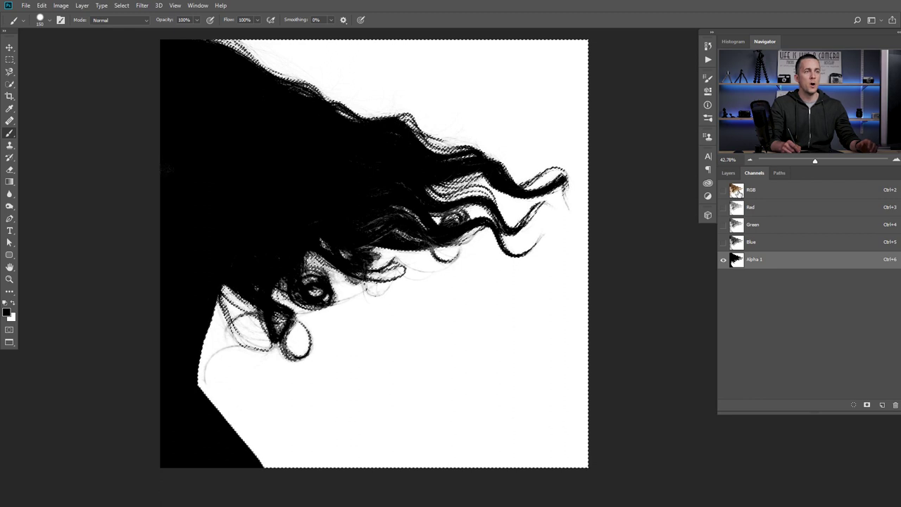
click(739, 194)
click(730, 173)
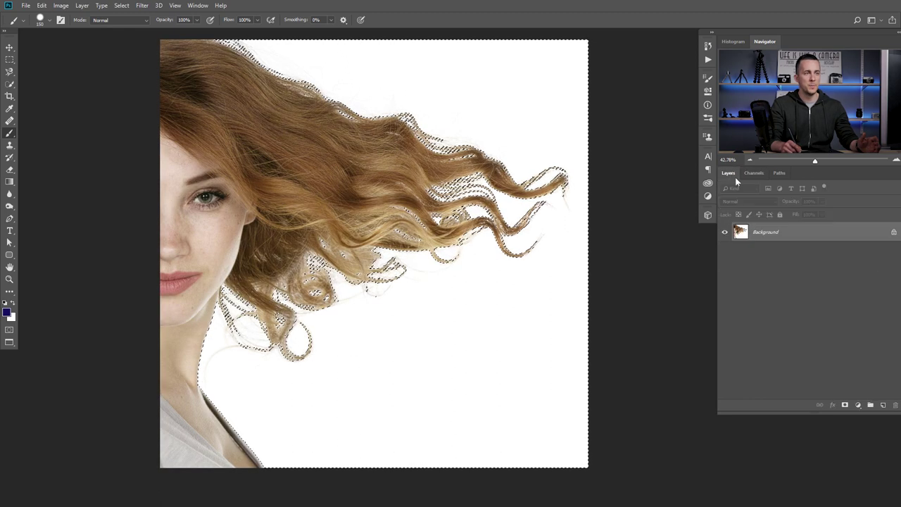
click(845, 405)
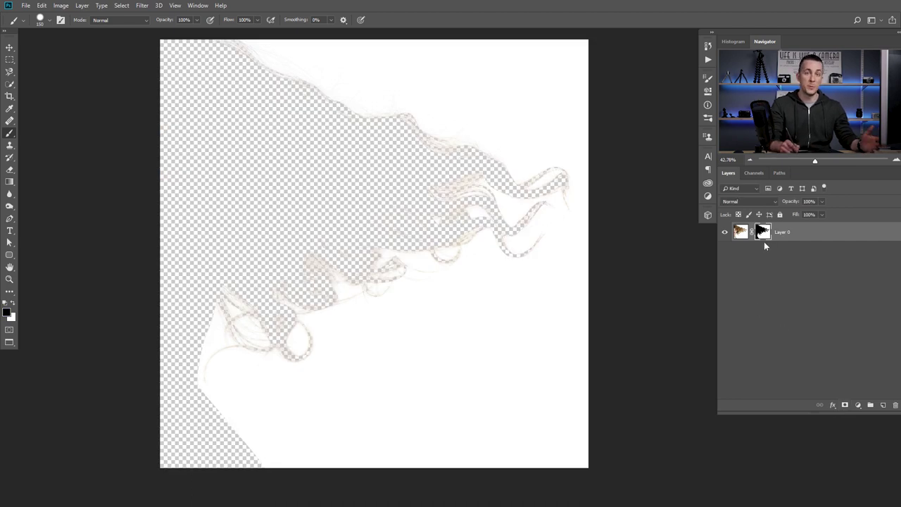
key(ctrl+i)
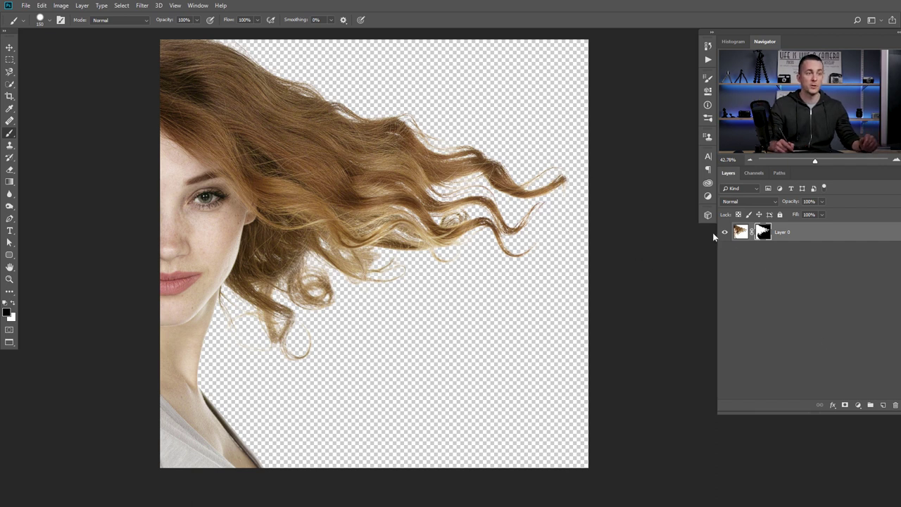
click(857, 405)
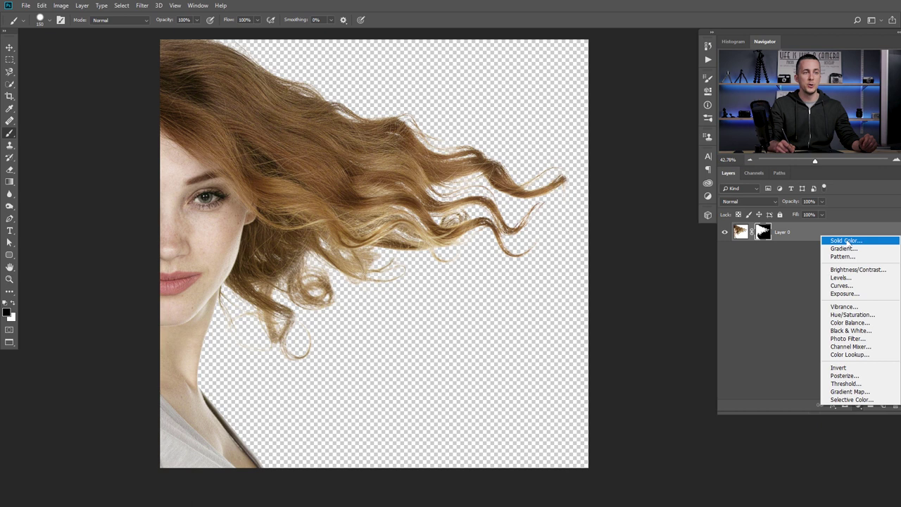
Add a Solid Color fill layer in blue #7ba7f1 beneath Layer 0.
click(847, 241)
click(638, 194)
drag(727, 237, 738, 262)
key(b)
click(802, 191)
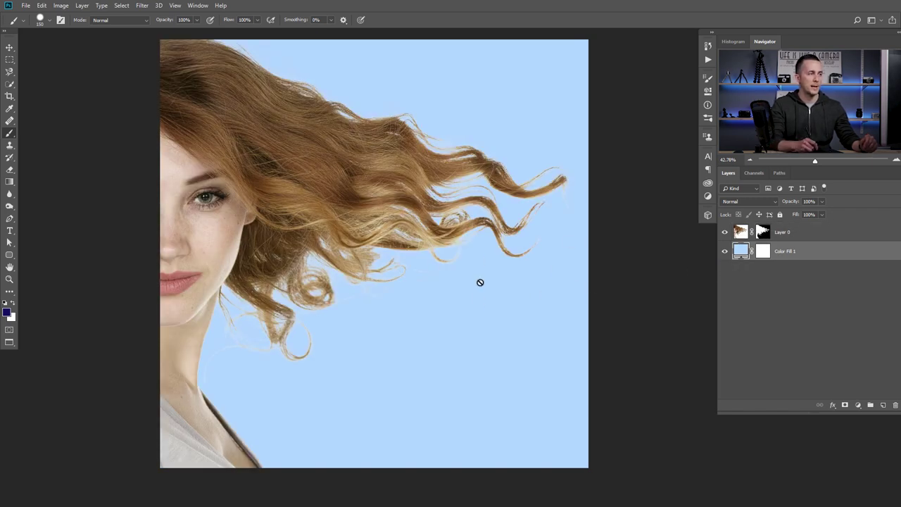
double_click(740, 251)
mouse_move(725, 244)
mouse_down()
mouse_move(725, 209)
mouse_move(725, 310)
mouse_move(726, 241)
mouse_up()
drag(643, 197, 657, 201)
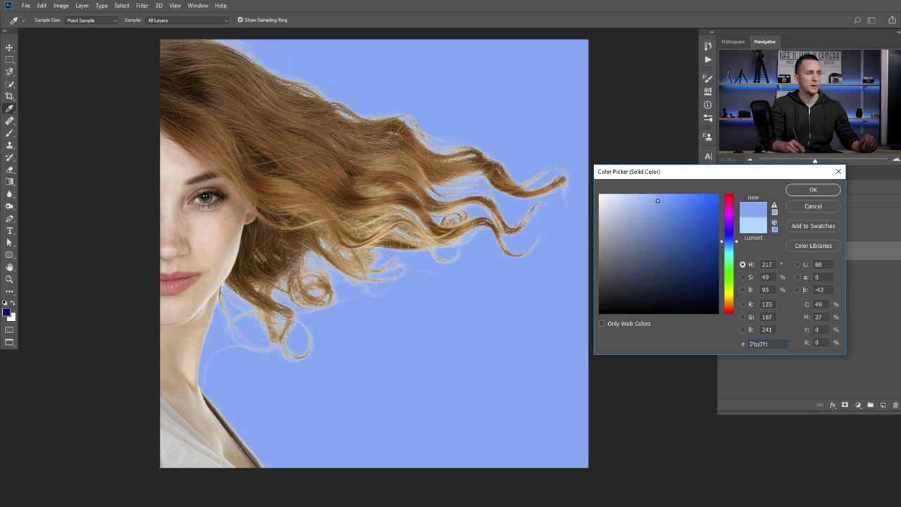
click(811, 191)
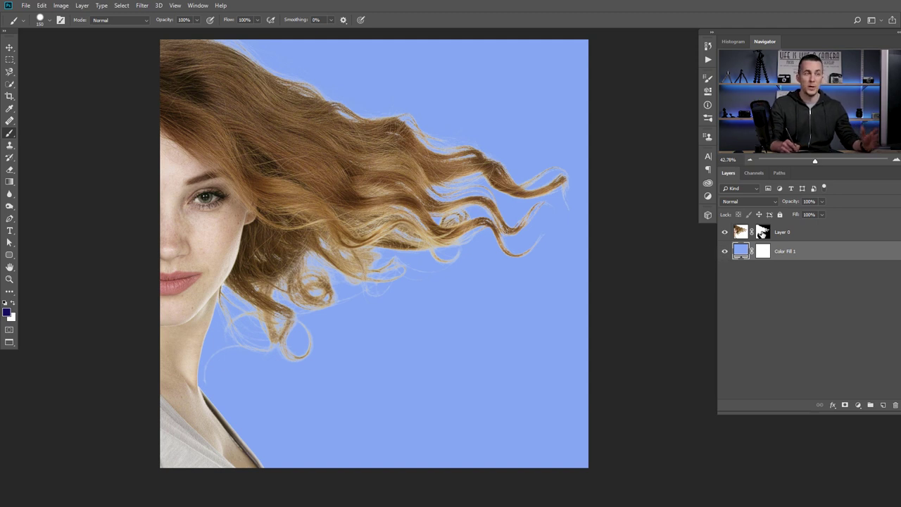
click(763, 232)
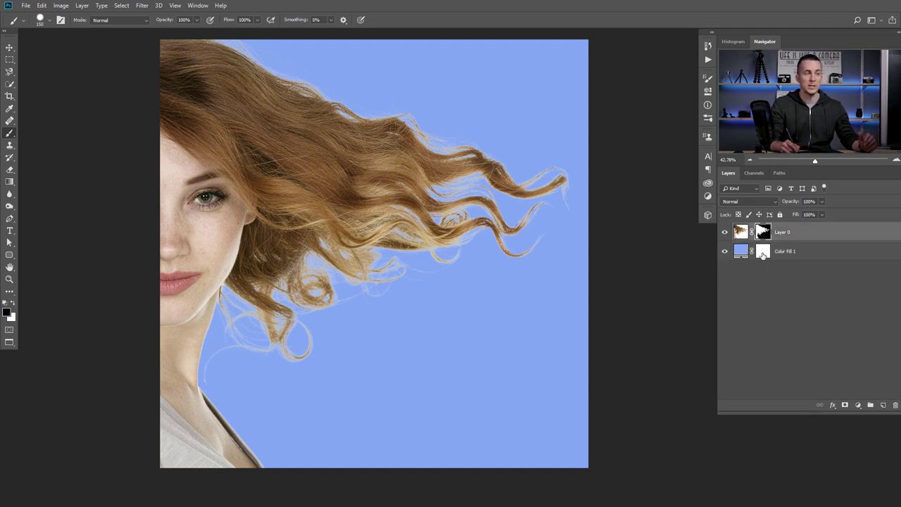
Run Select and Mask with Decontaminate Colors, outputting a new layer with layer mask.
click(121, 5)
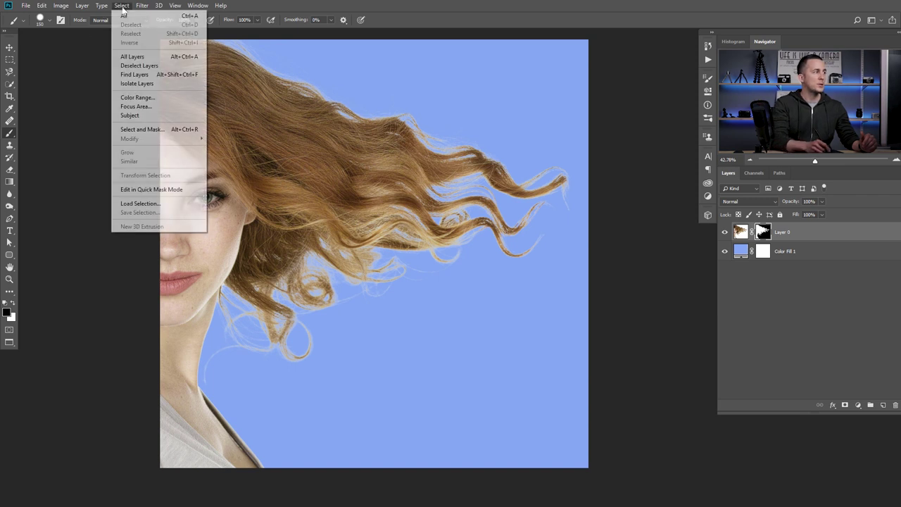
click(161, 131)
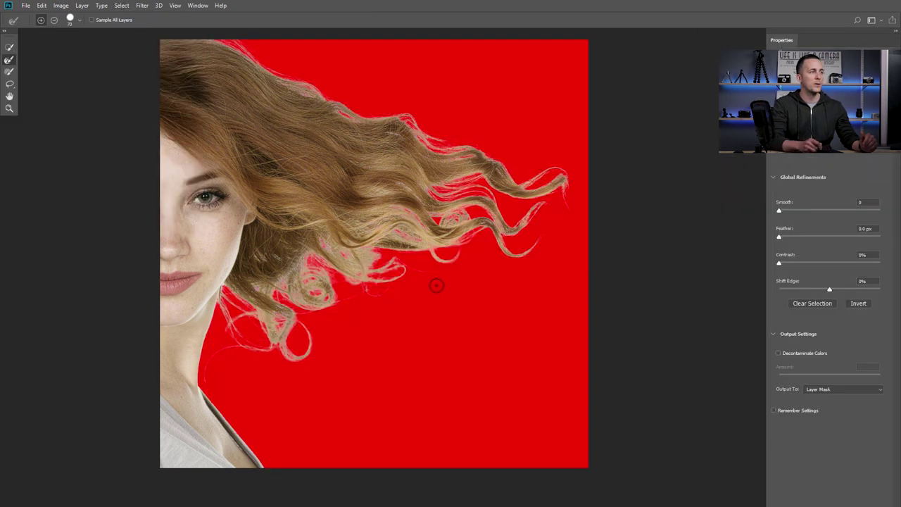
click(779, 354)
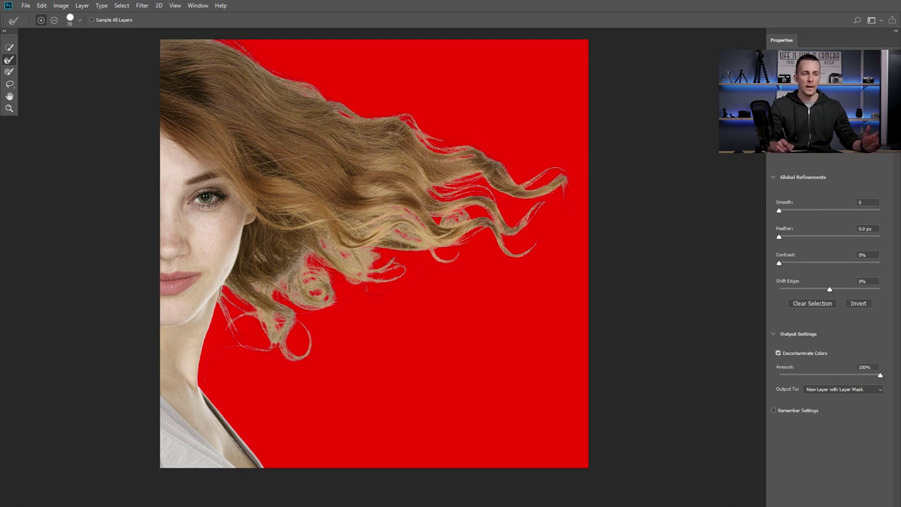
key(Return)
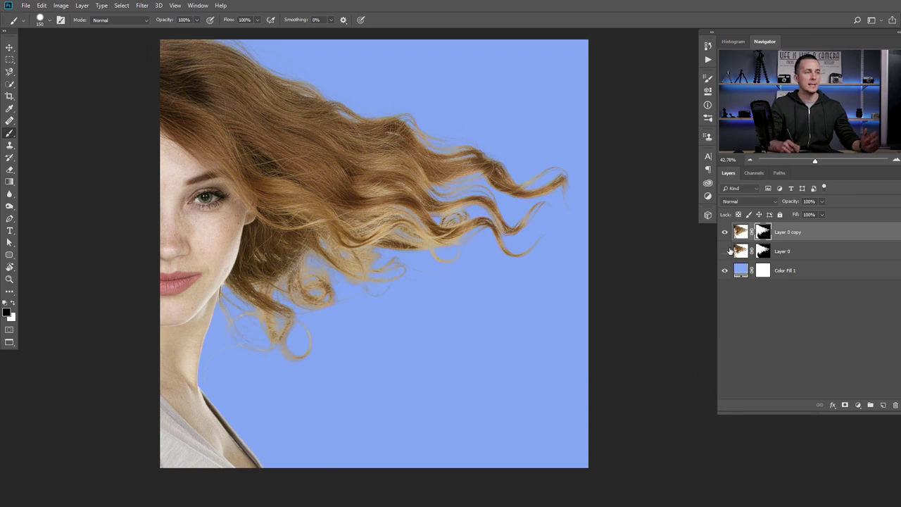
Change the Color Fill 1 colour to a lighter sky blue.
double_click(743, 272)
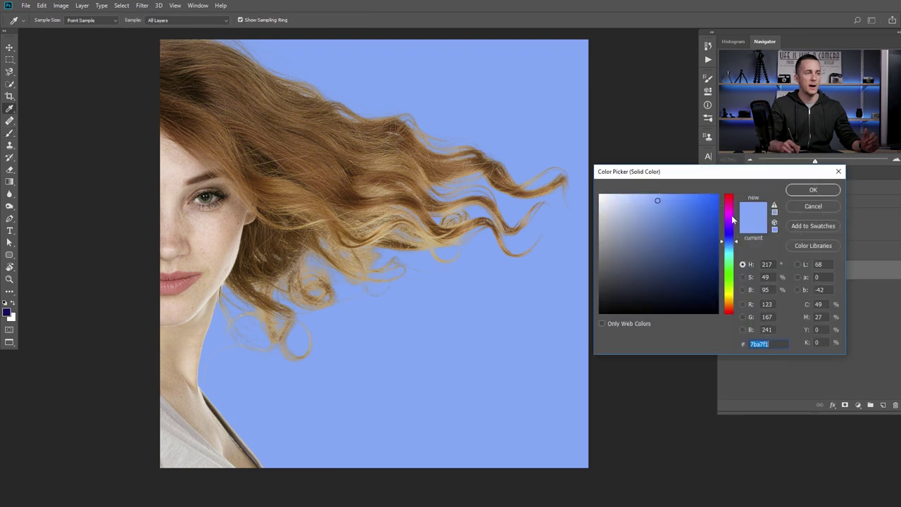
click(641, 194)
drag(723, 238, 726, 250)
click(812, 190)
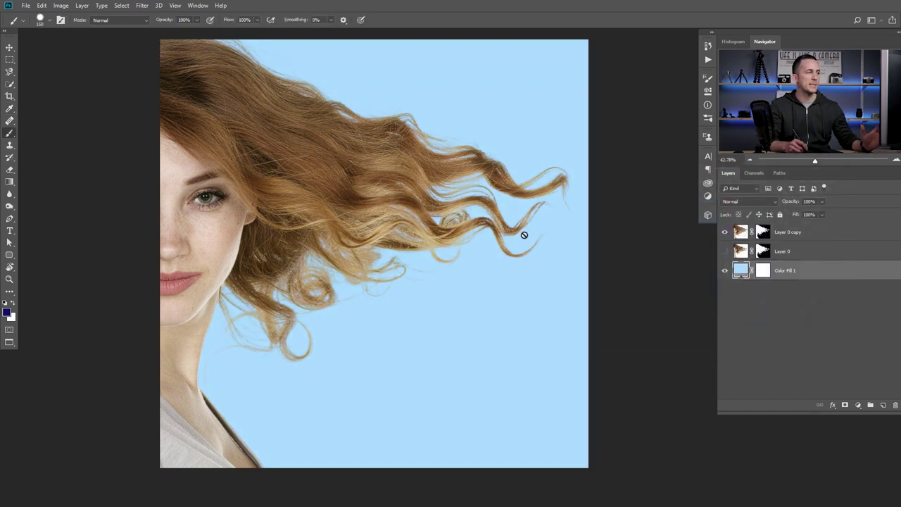
double_click(741, 270)
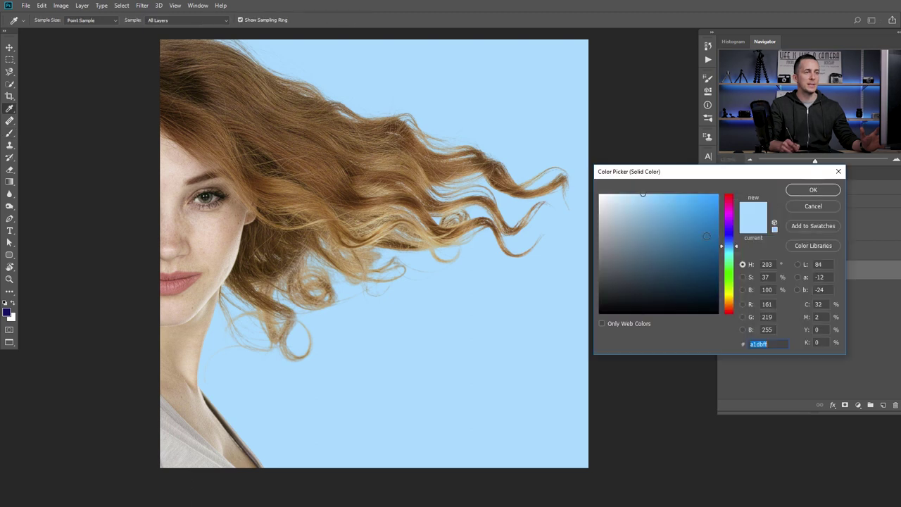
mouse_move(725, 246)
mouse_down()
mouse_move(726, 312)
mouse_move(721, 205)
mouse_move(720, 251)
mouse_move(719, 243)
mouse_up()
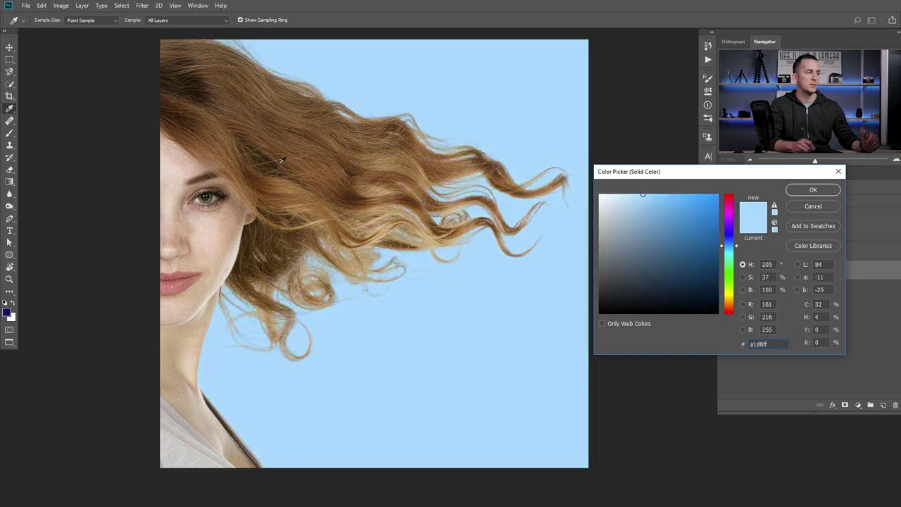
click(808, 207)
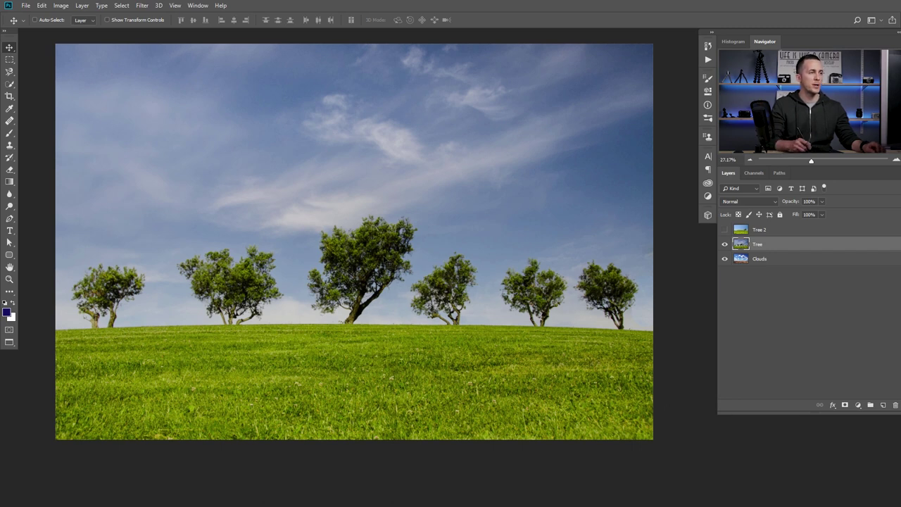
Compare the Red, Green and Blue channels, duplicate Blue as Blue copy, and open Levels.
click(725, 245)
click(725, 244)
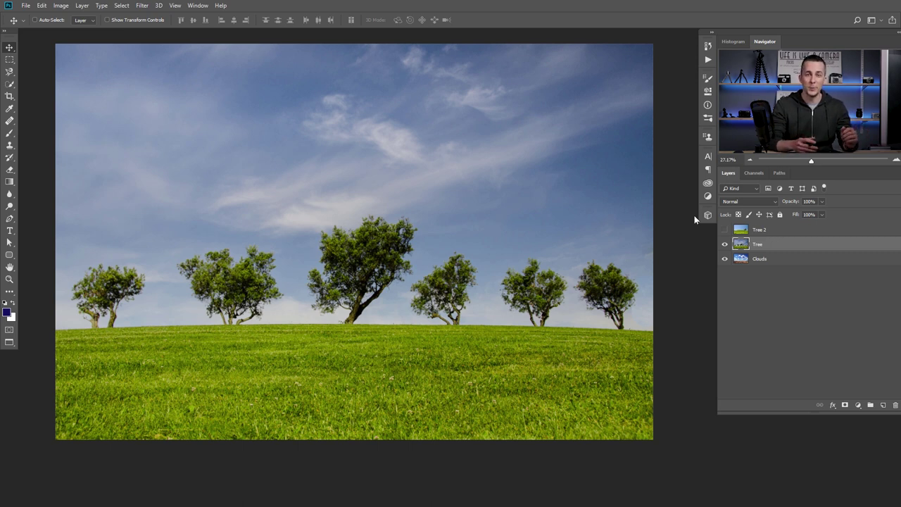
click(753, 173)
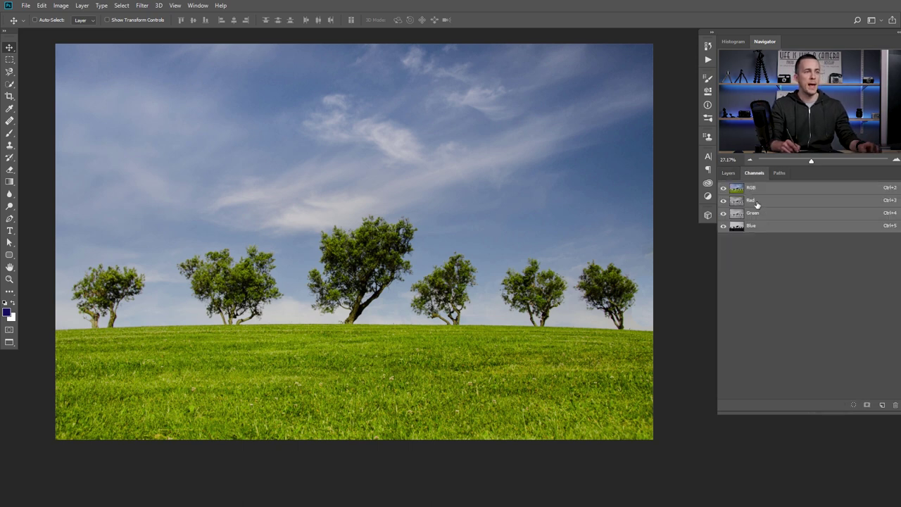
click(756, 203)
click(754, 213)
click(753, 226)
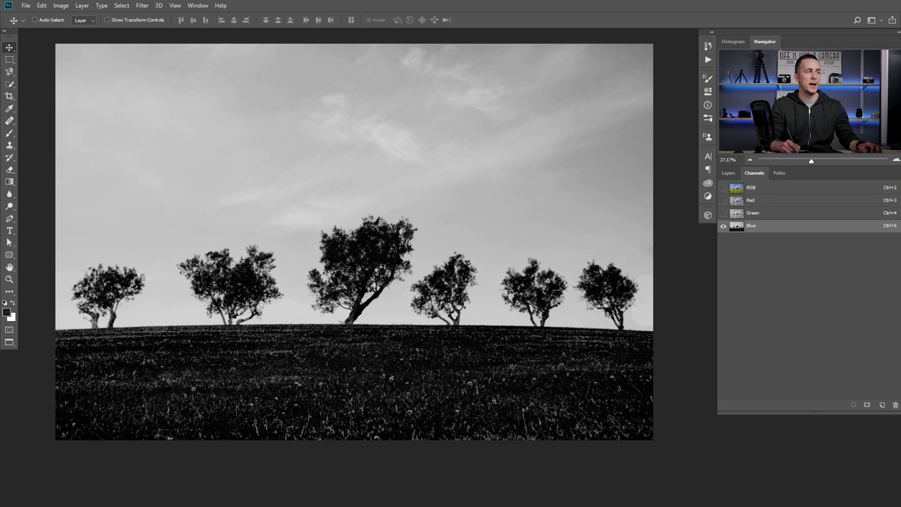
drag(761, 229, 880, 401)
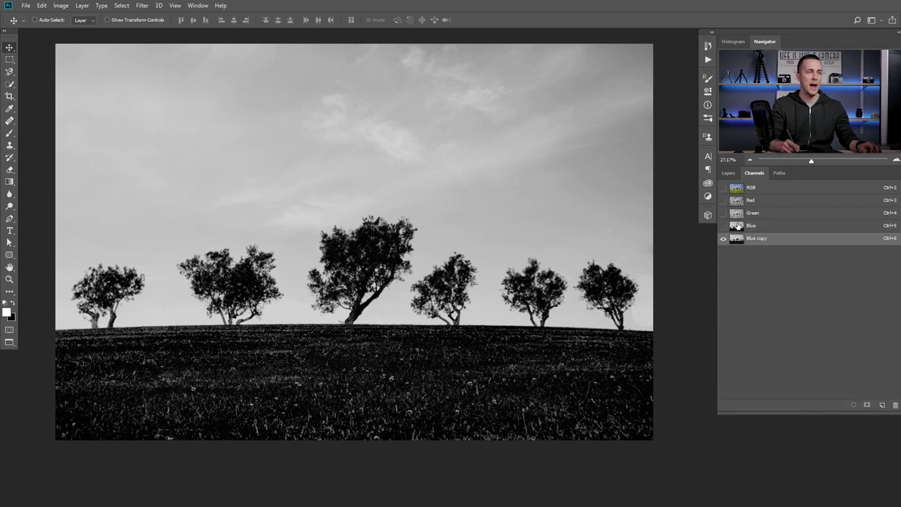
key(ctrl+l)
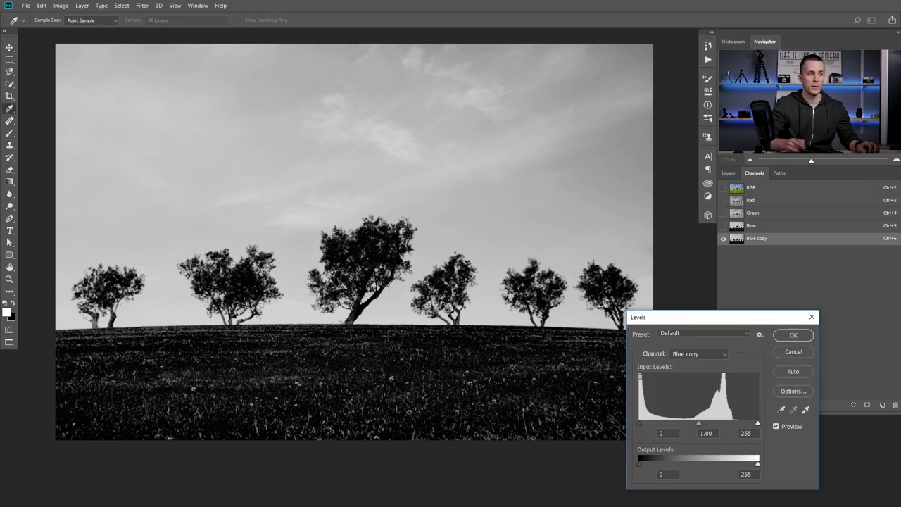
Apply Levels of 65 / 1.38 / 164 to the Blue copy channel.
drag(641, 422, 670, 421)
drag(758, 422, 688, 423)
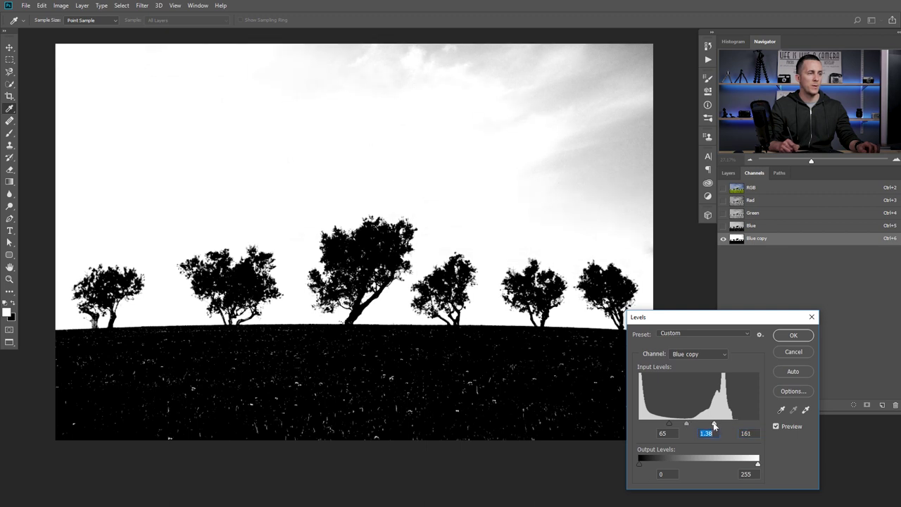
drag(713, 425, 719, 425)
click(785, 336)
key(v)
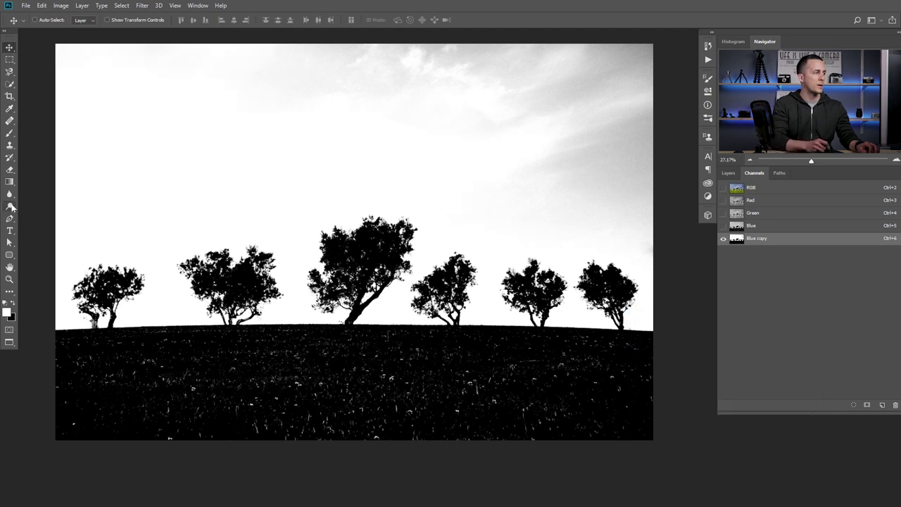
Dodge the grey sky beside the right-hand trees and marquee-select the upper sky.
click(9, 208)
click(39, 207)
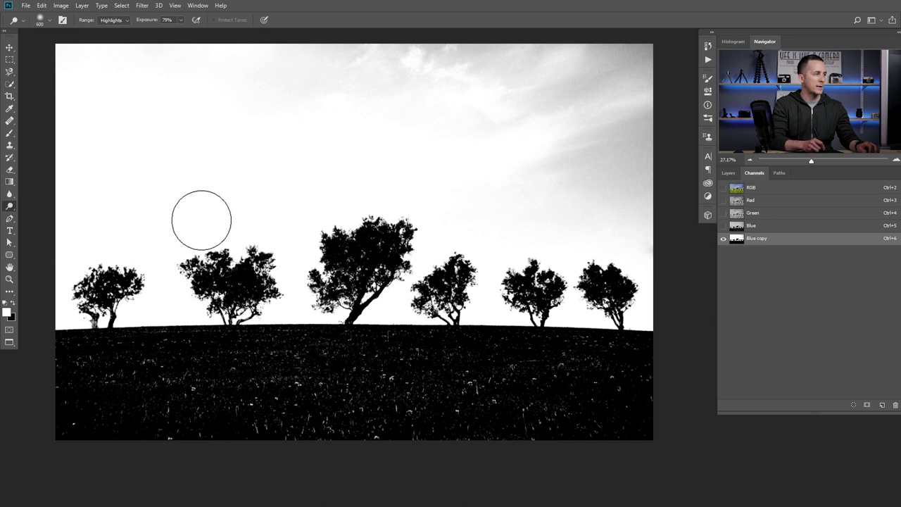
mouse_move(540, 229)
mouse_down()
mouse_move(625, 226)
mouse_move(659, 288)
mouse_move(628, 225)
mouse_move(544, 210)
mouse_move(621, 204)
mouse_move(552, 191)
mouse_move(668, 186)
mouse_move(676, 178)
mouse_move(453, 164)
mouse_up()
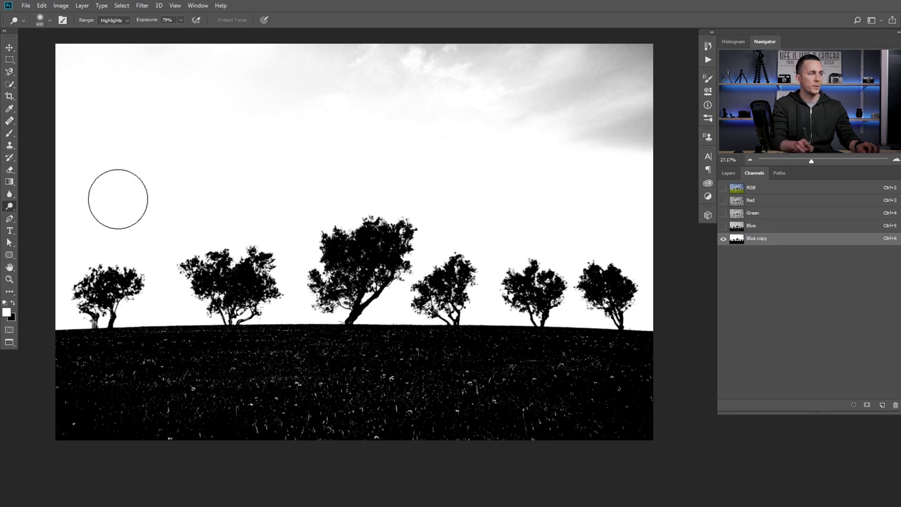
click(9, 60)
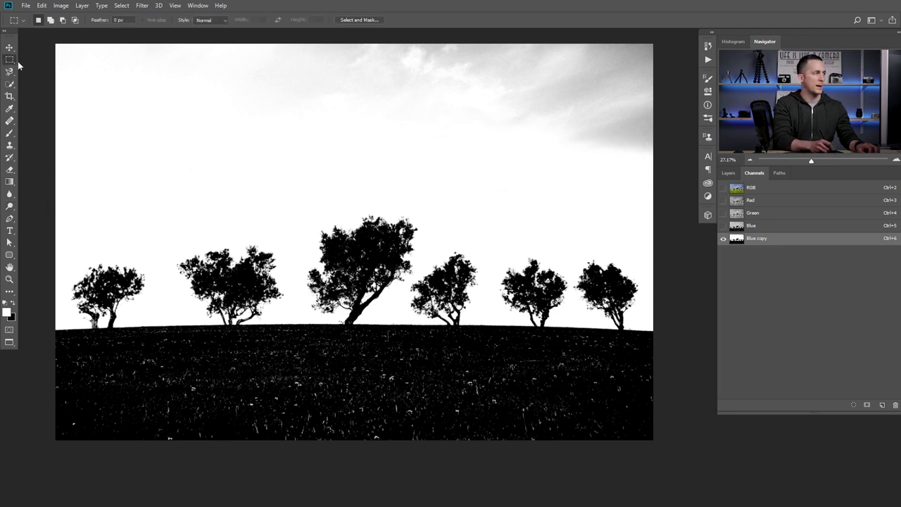
drag(48, 52, 709, 211)
Fill the selected sky with white and the selected ground below the horizon with black.
key(alt+BackSpace)
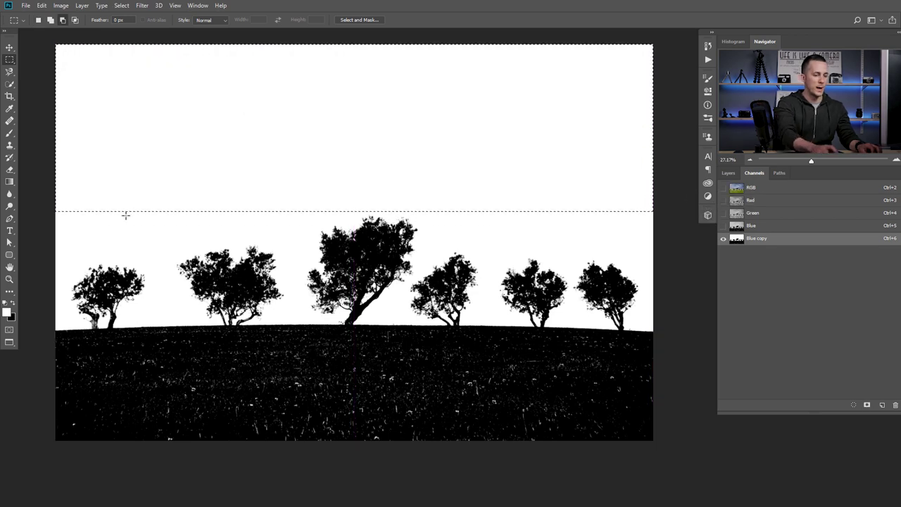
key(ctrl+d)
drag(49, 340, 710, 443)
key(ctrl+BackSpace)
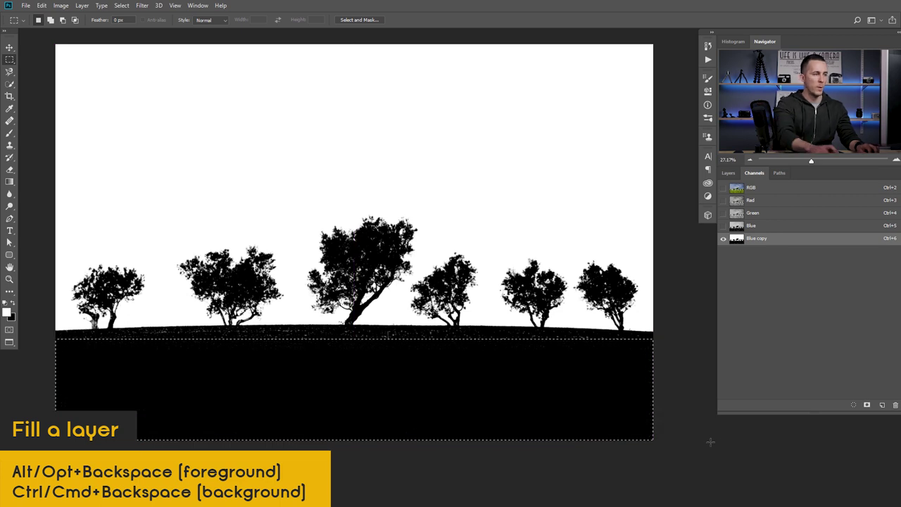
key(ctrl+d)
Burn the grey specks along the horizon and the tree trunks to black with a size-125 brush.
click(11, 208)
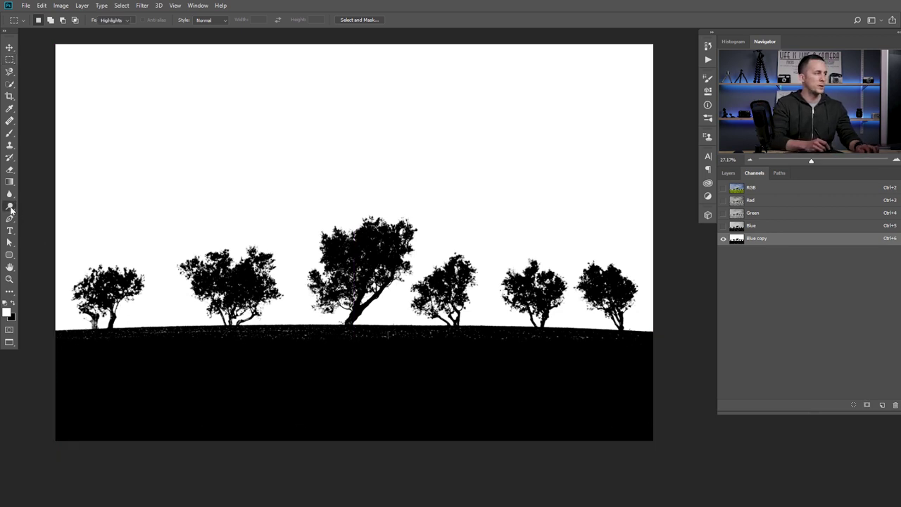
click(42, 212)
mouse_move(76, 345)
mouse_down()
mouse_move(230, 339)
mouse_move(117, 341)
mouse_move(539, 347)
mouse_move(519, 339)
mouse_move(378, 339)
mouse_move(646, 361)
mouse_move(692, 350)
mouse_move(405, 339)
mouse_move(454, 341)
mouse_up()
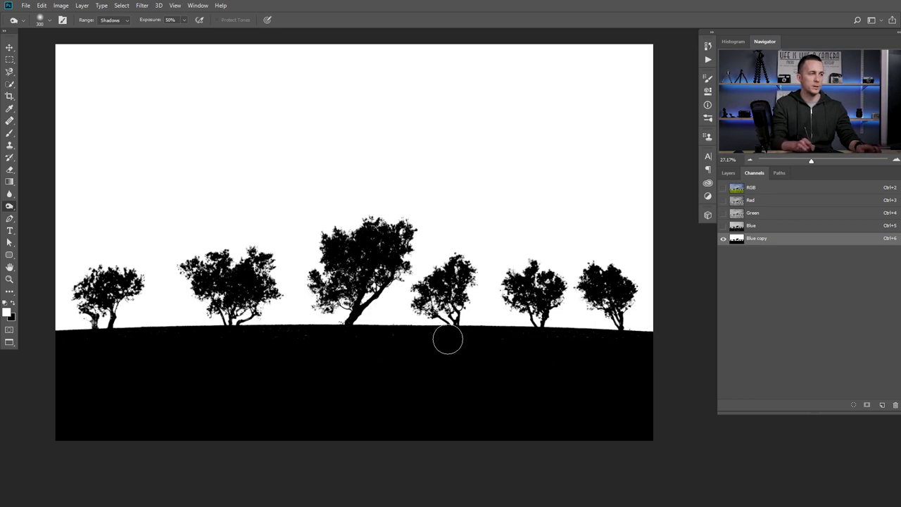
scroll(120, 325, up, 3)
key(bracketleft)
key(bracketleft)
key(bracketleft)
key(bracketleft)
key(bracketleft)
key(bracketleft)
key(bracketleft)
key(bracketleft)
drag(137, 320, 129, 331)
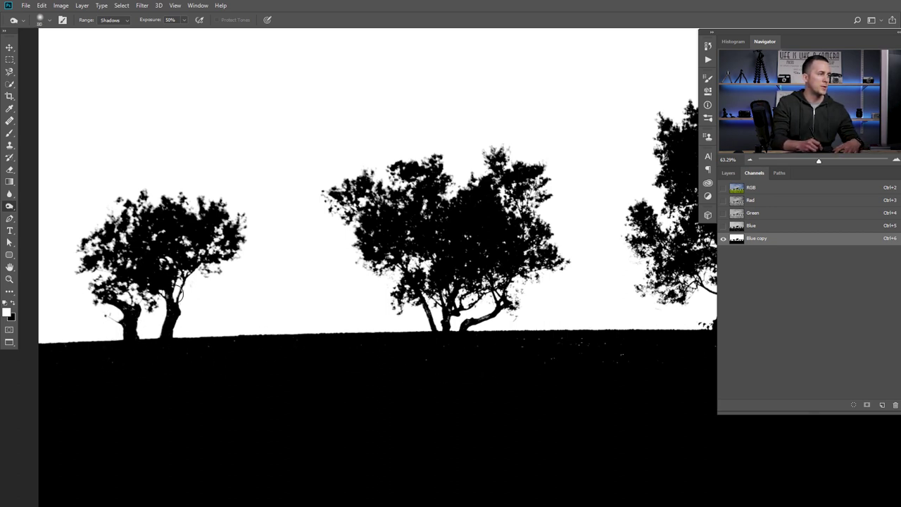
drag(358, 332, 161, 302)
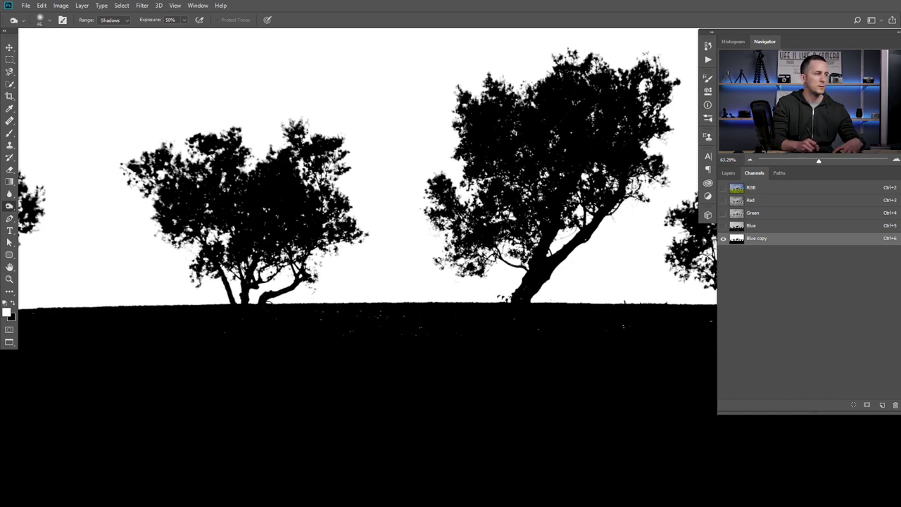
drag(406, 320, 204, 331)
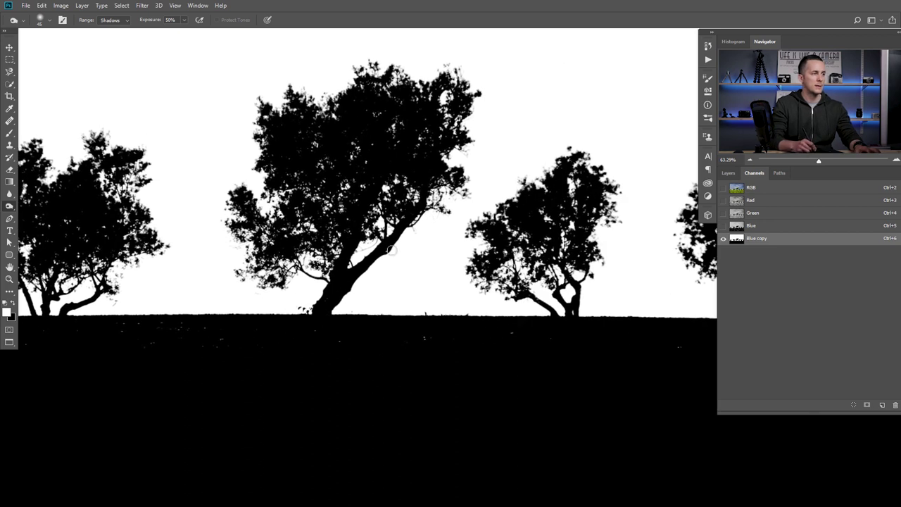
drag(397, 284, 277, 291)
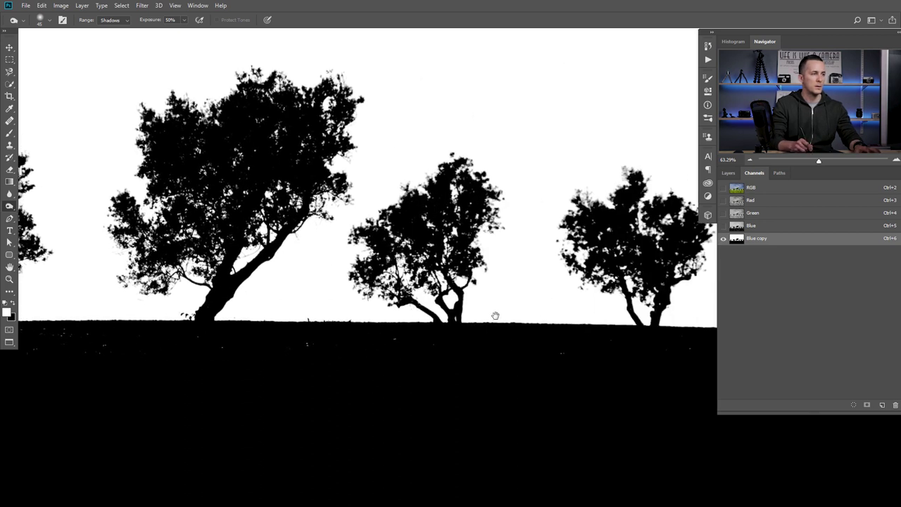
drag(495, 315, 334, 280)
drag(594, 306, 474, 280)
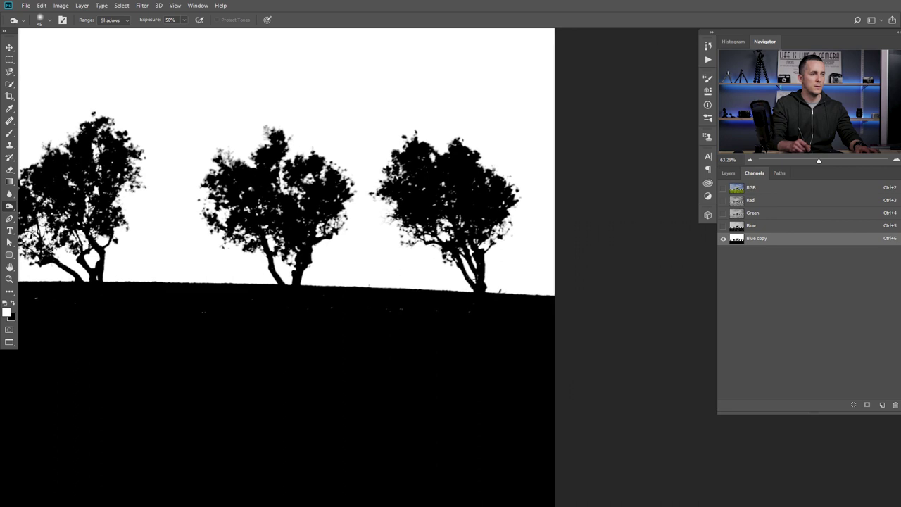
drag(461, 319, 561, 320)
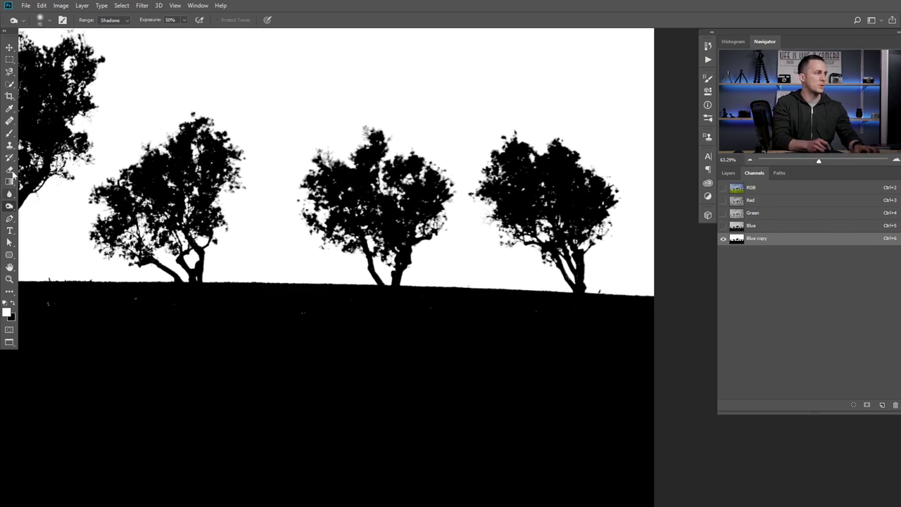
Switch the Brush to Normal mode and zoom out to view the whole tree channel.
click(9, 133)
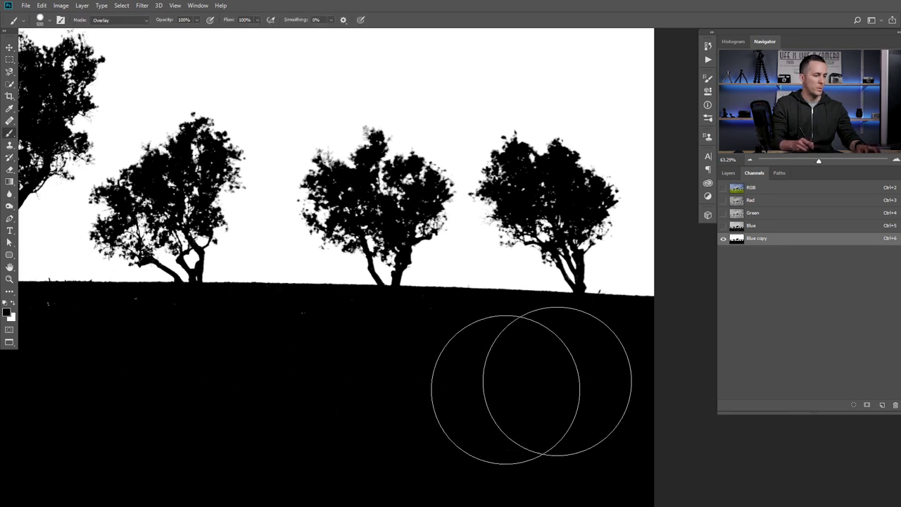
drag(285, 320, 476, 322)
click(120, 20)
click(121, 33)
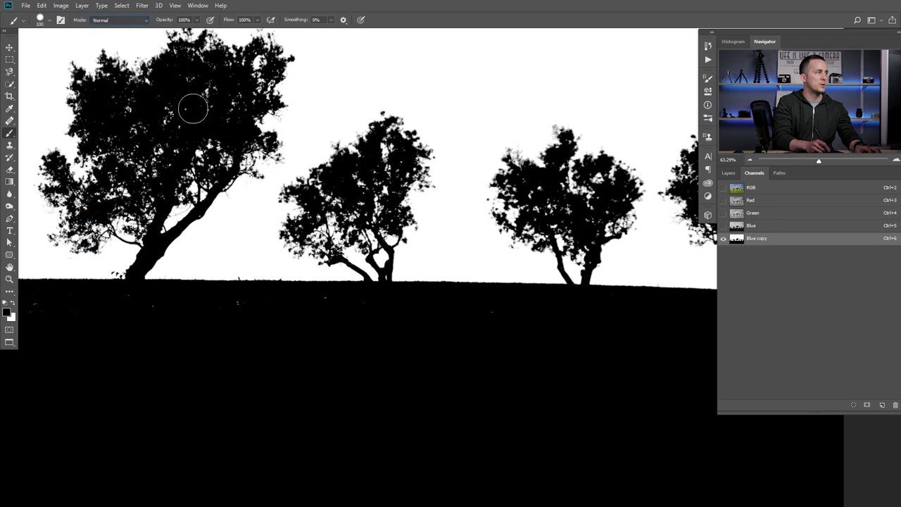
drag(328, 320, 567, 342)
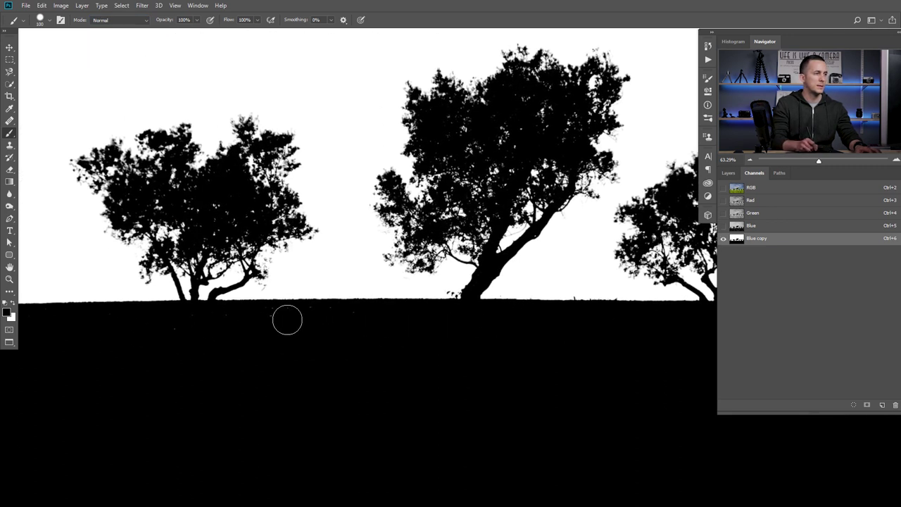
drag(271, 321, 460, 326)
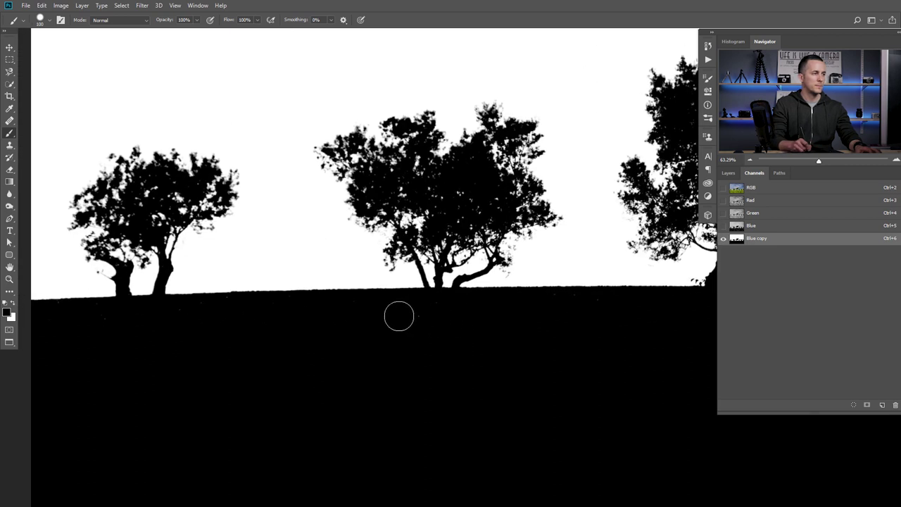
scroll(221, 318, down, 5)
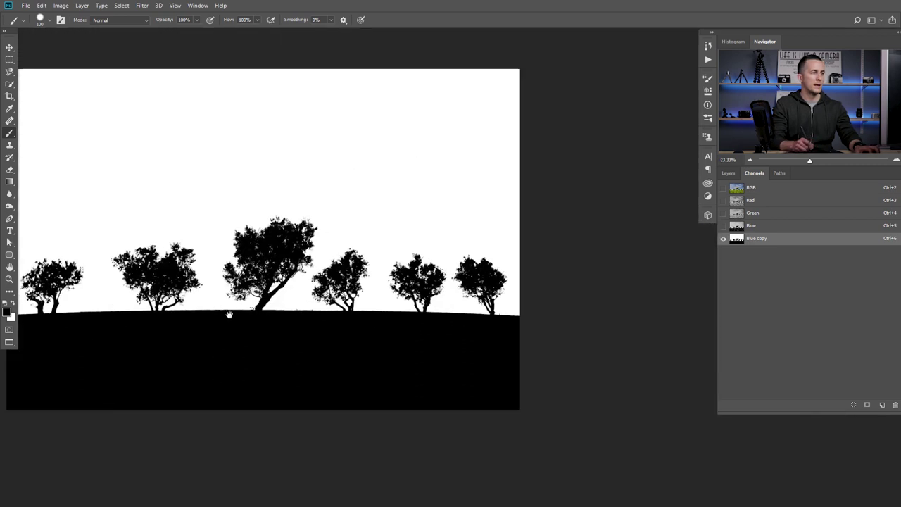
scroll(229, 315, left, 2)
scroll(346, 306, up, 2)
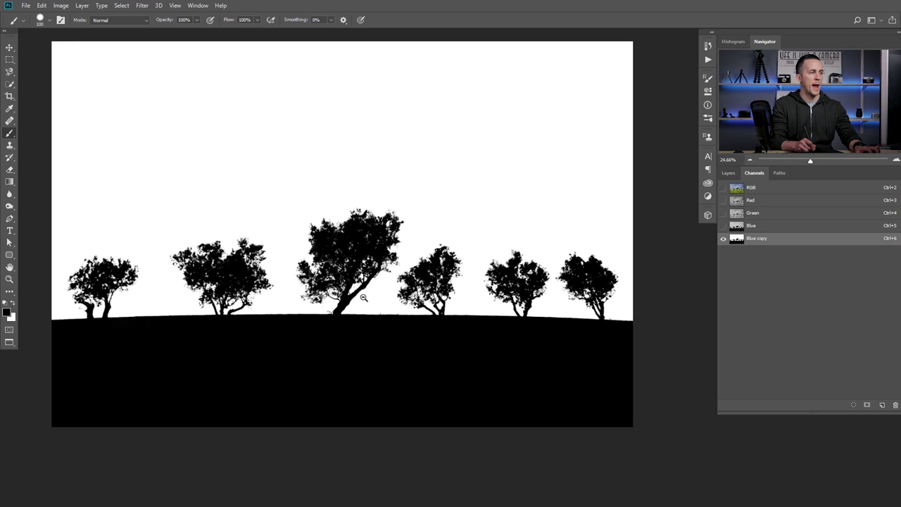
scroll(363, 298, up, 1)
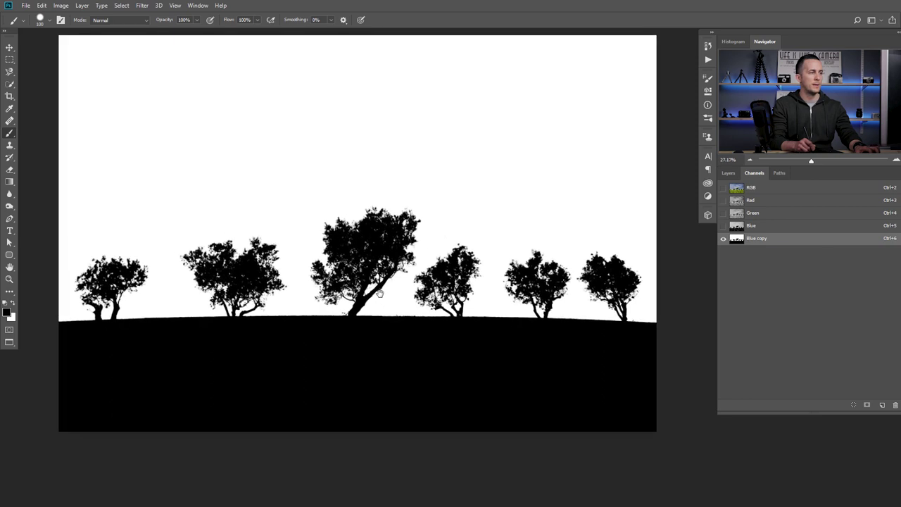
Load the Blue copy channel as a selection and apply it to the Tree layer as an inverted mask.
ctrl+click(737, 240)
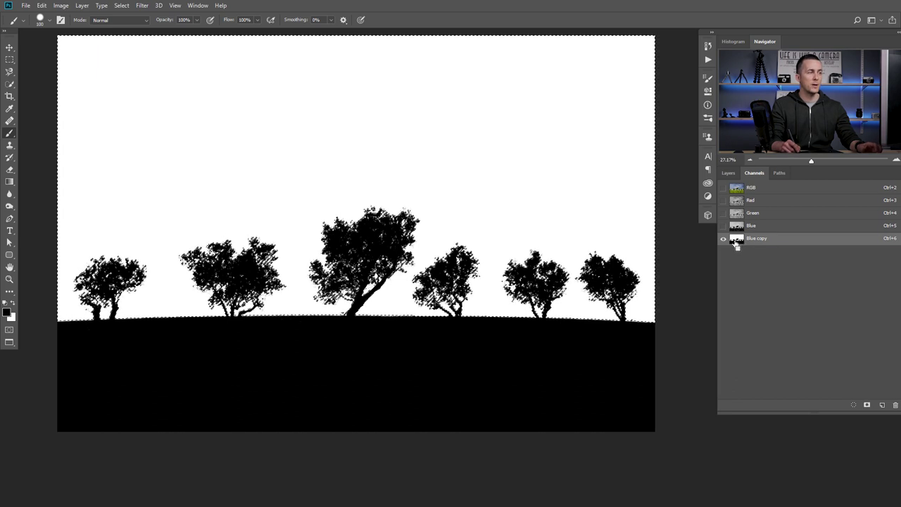
click(740, 192)
click(728, 173)
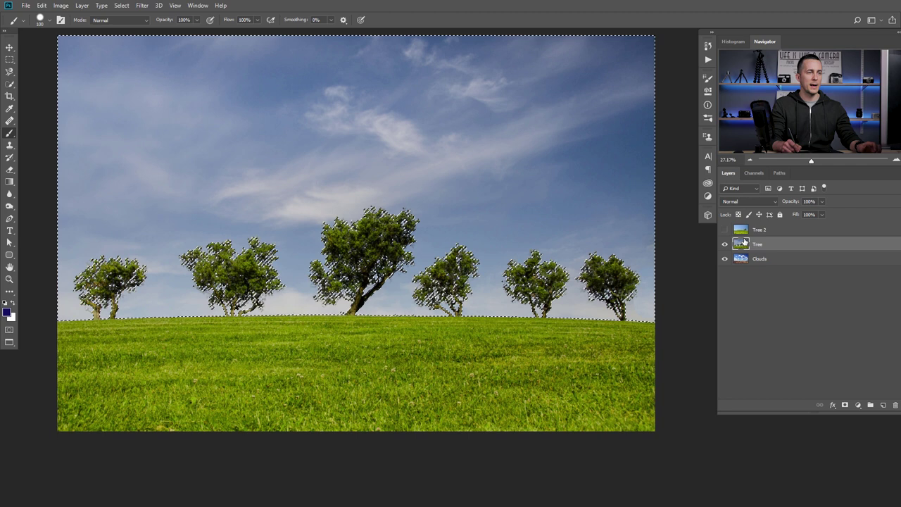
click(845, 405)
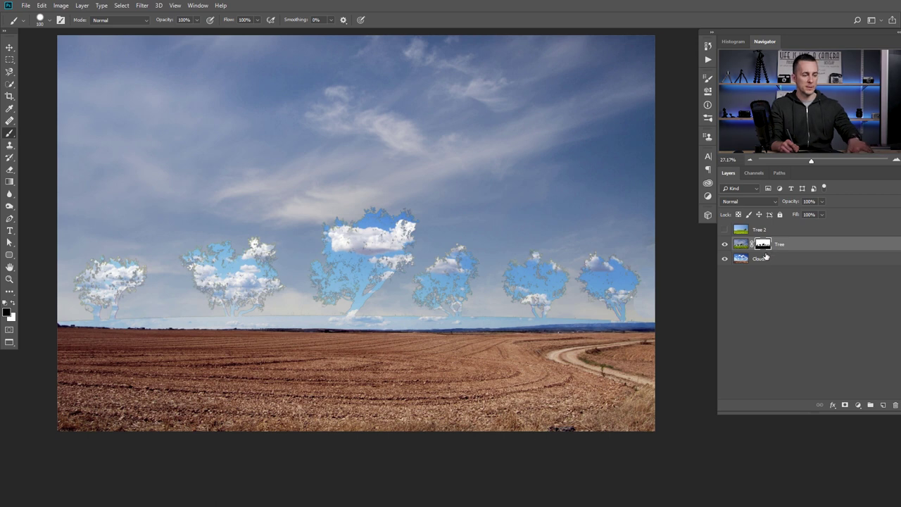
key(ctrl+i)
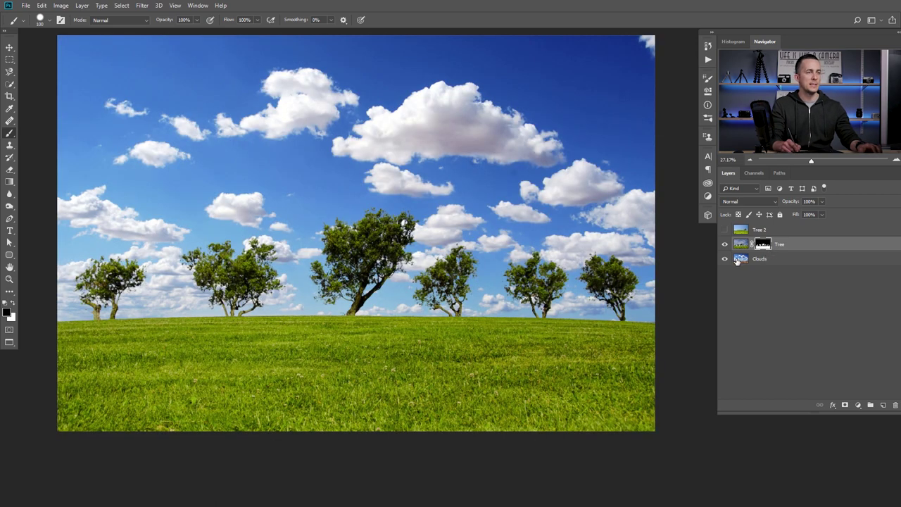
scroll(227, 307, up, 3)
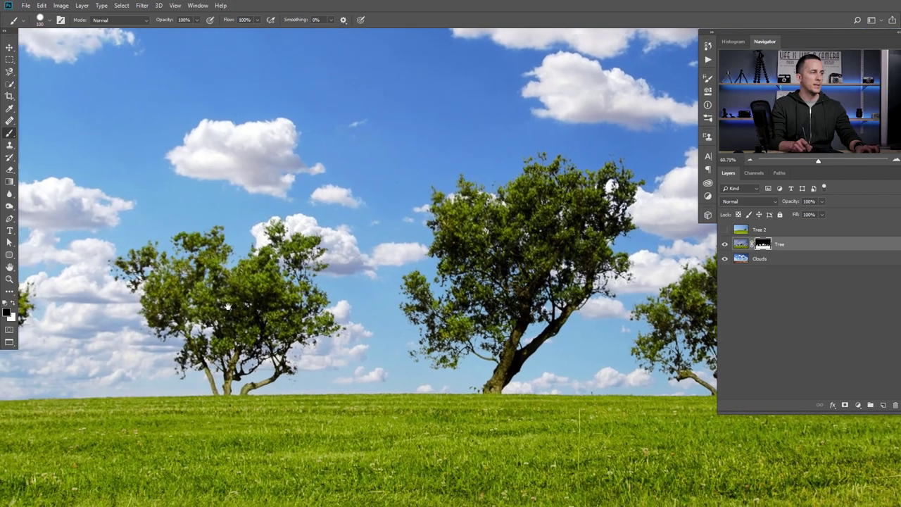
drag(228, 307, 452, 260)
scroll(452, 260, down, 4)
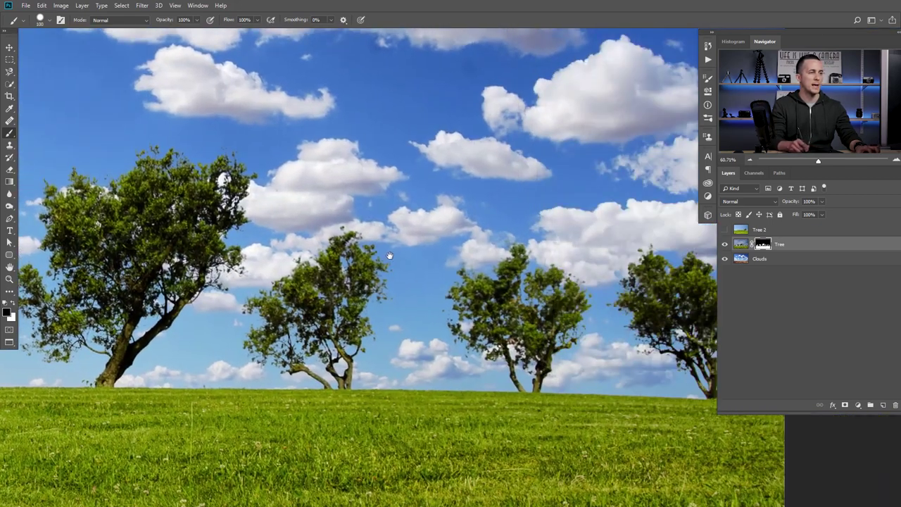
scroll(471, 252, down, 4)
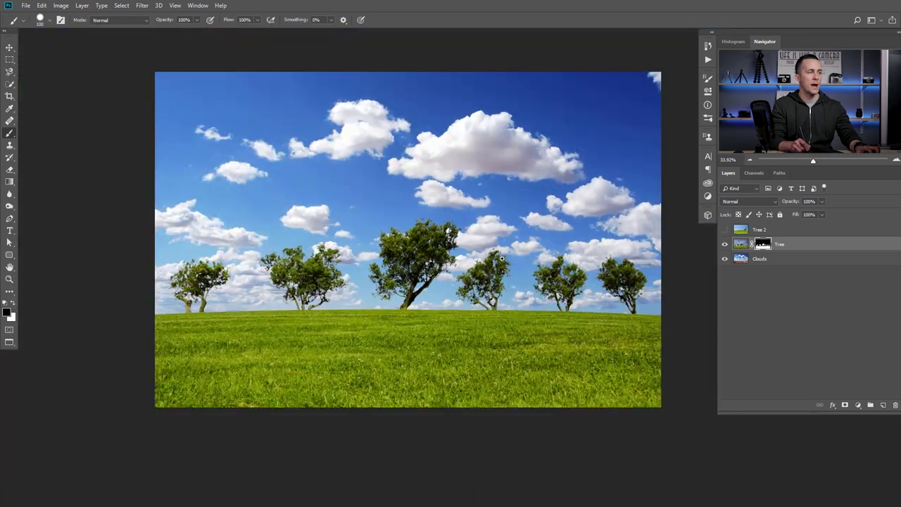
drag(481, 259, 447, 259)
scroll(451, 261, up, 1)
scroll(451, 261, up, 2)
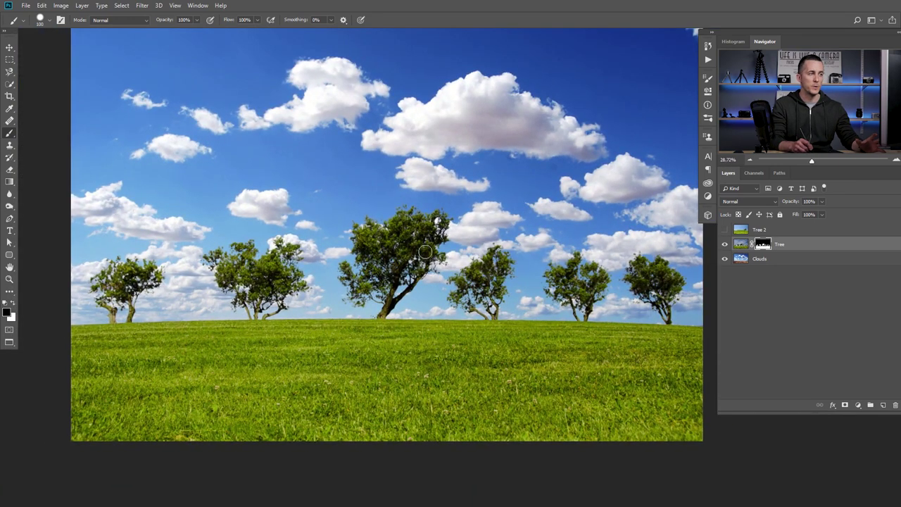
drag(428, 242, 414, 252)
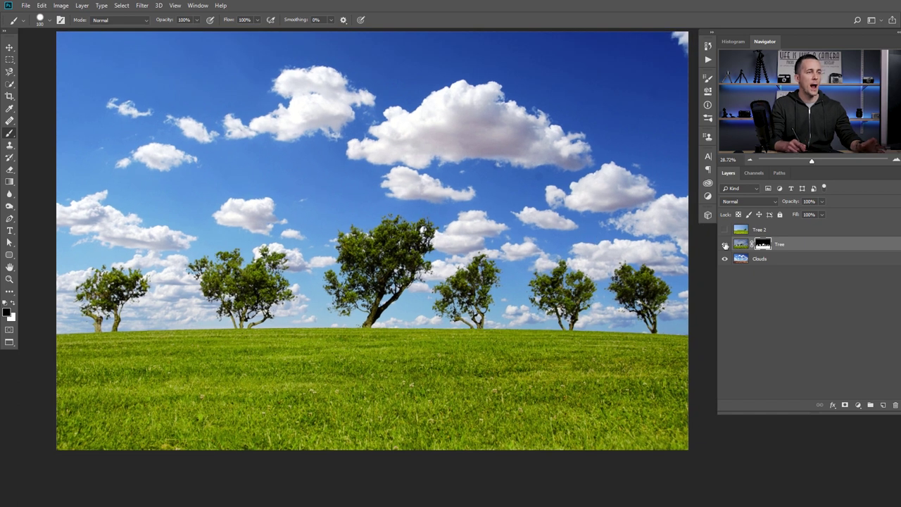
click(725, 230)
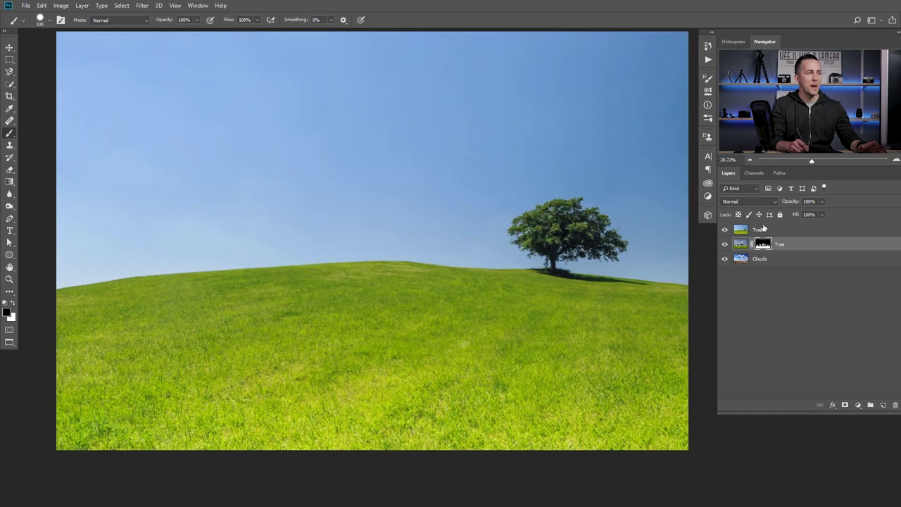
click(754, 173)
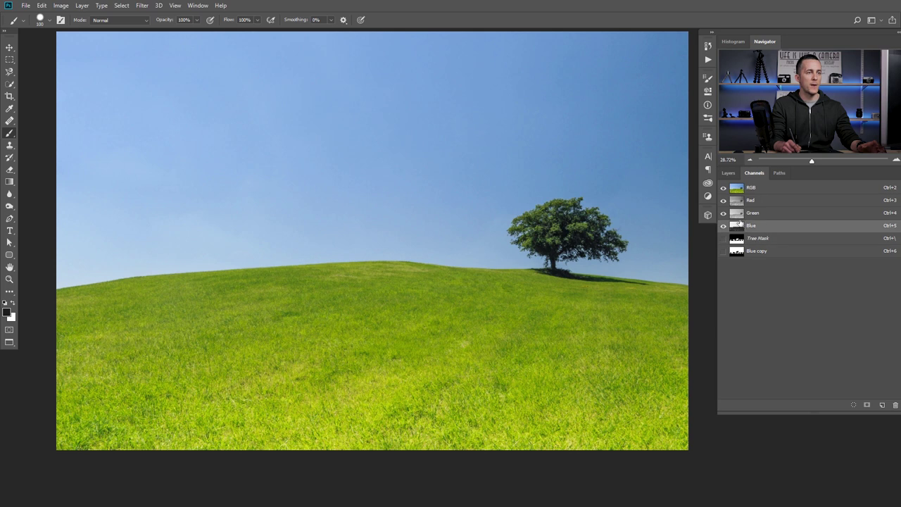
click(739, 214)
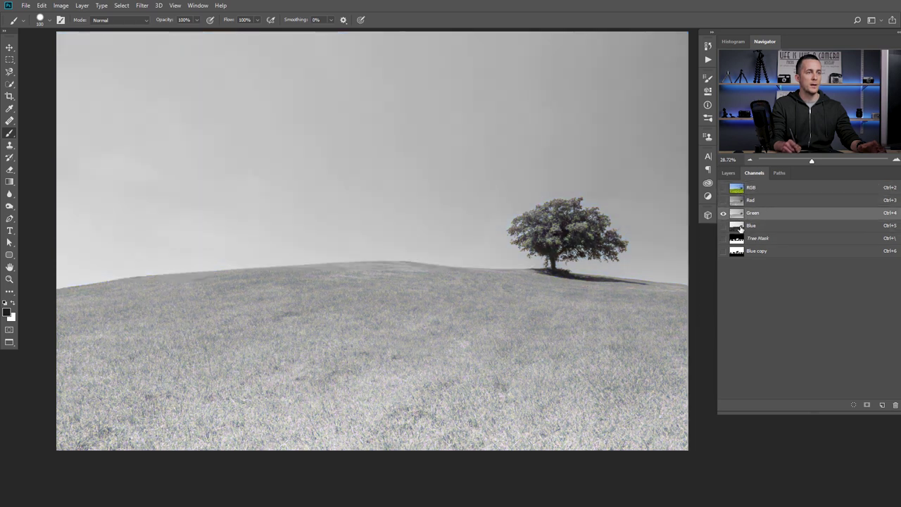
click(740, 227)
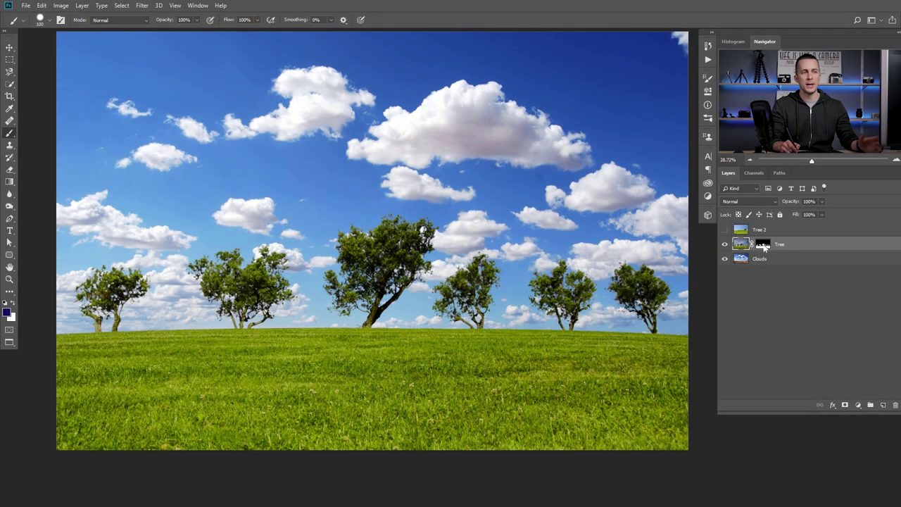
Replace the Tree mask with Blend If on Blue, splitting This Layer's white slider to 100/190.
right_click(764, 247)
click(787, 265)
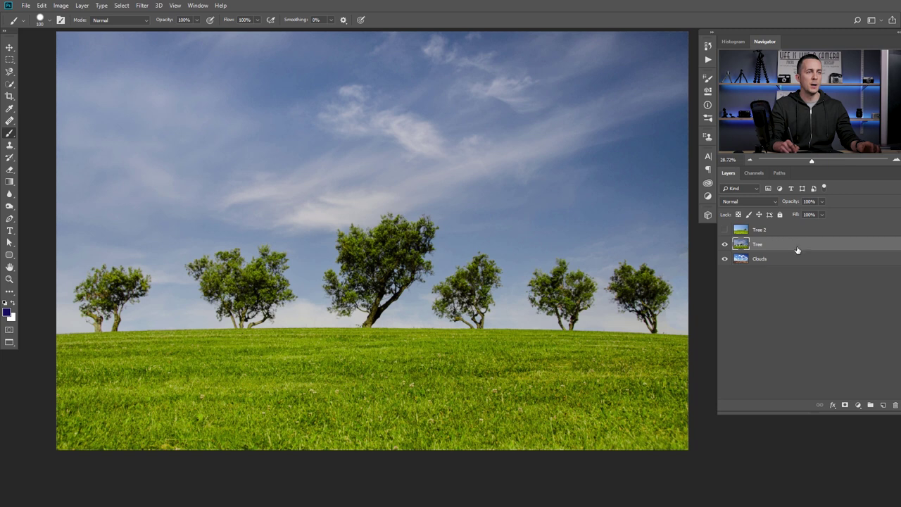
double_click(797, 250)
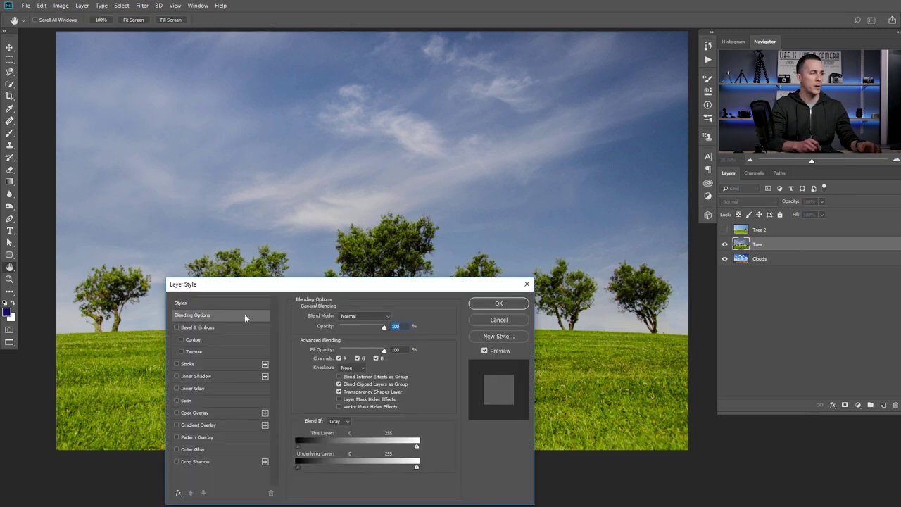
click(339, 421)
click(342, 453)
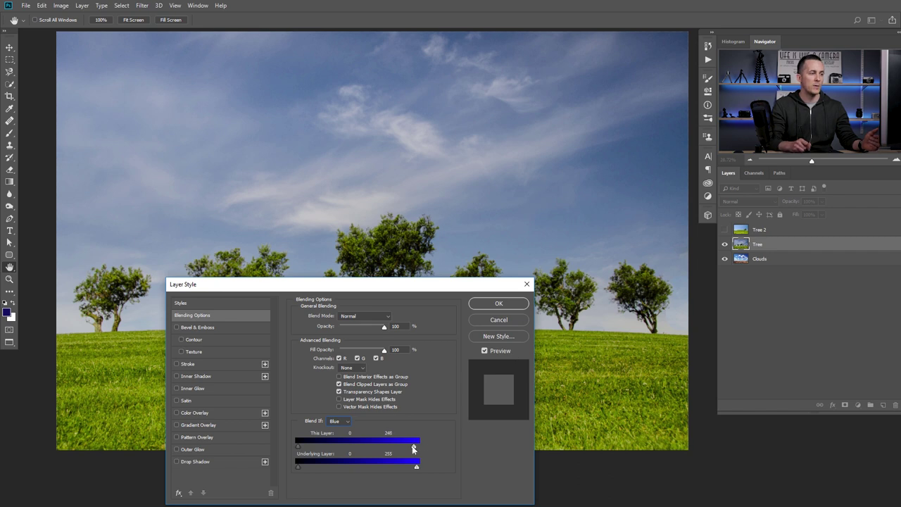
drag(397, 446, 373, 432)
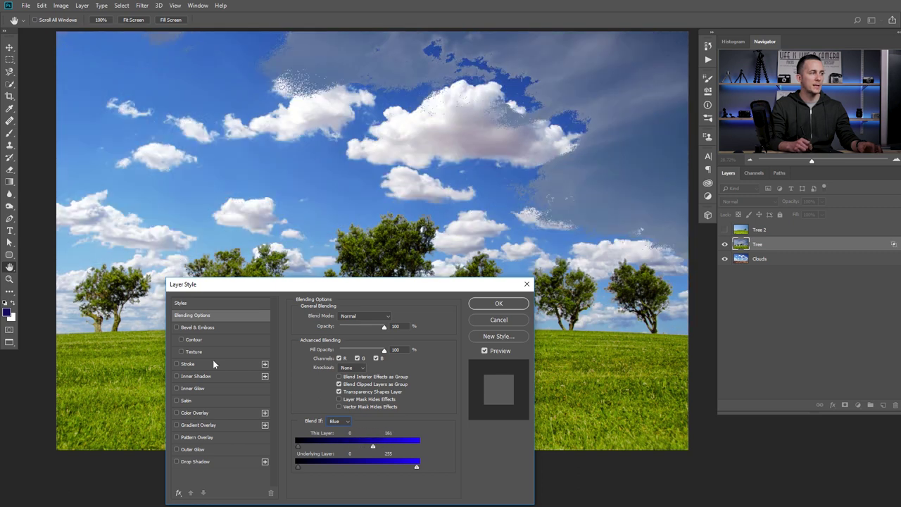
drag(370, 443, 350, 438)
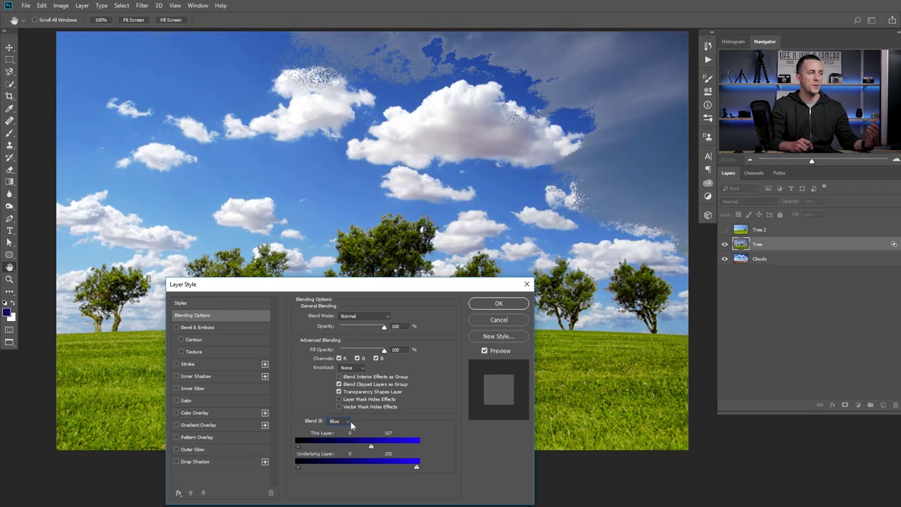
key(alt)
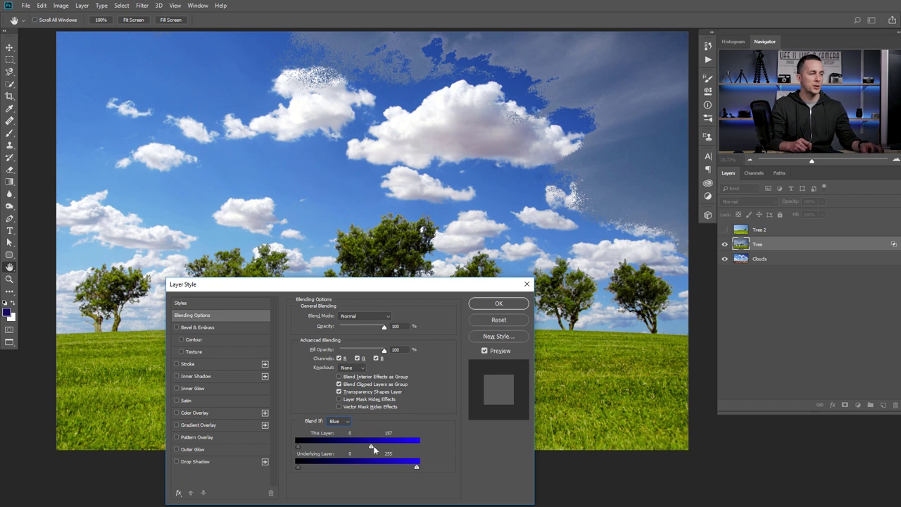
mouse_move(373, 445)
mouse_down()
mouse_move(387, 447)
mouse_move(340, 443)
mouse_move(388, 449)
mouse_up()
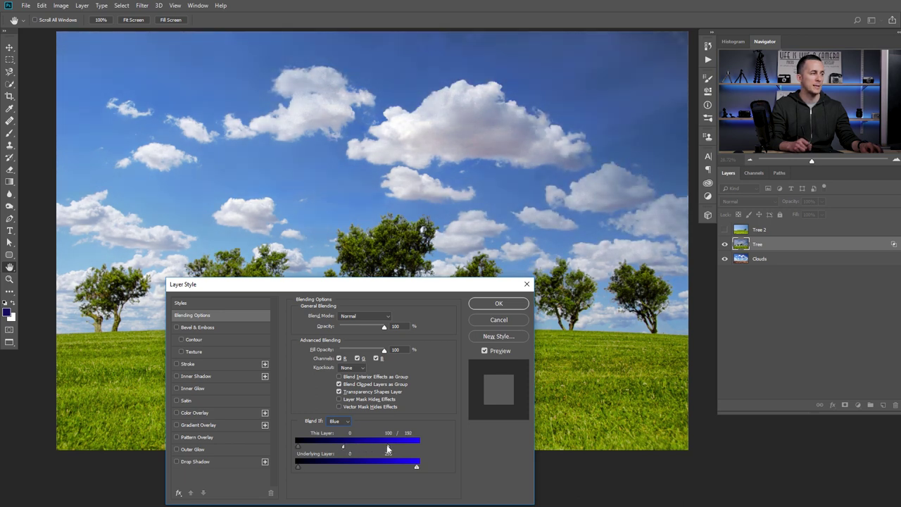
click(490, 306)
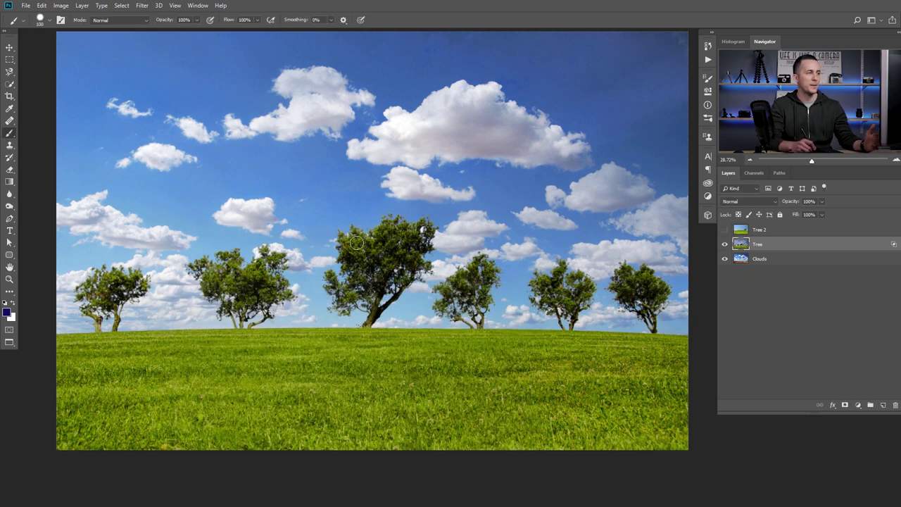
Show Tree 2 instead of Tree and blend it on Blue with a split white slider.
click(725, 230)
click(724, 243)
click(743, 231)
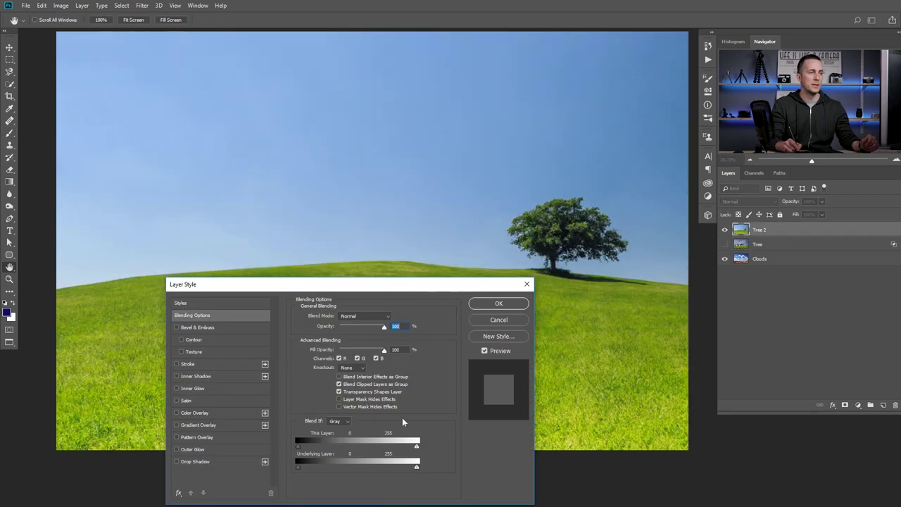
click(344, 421)
click(338, 453)
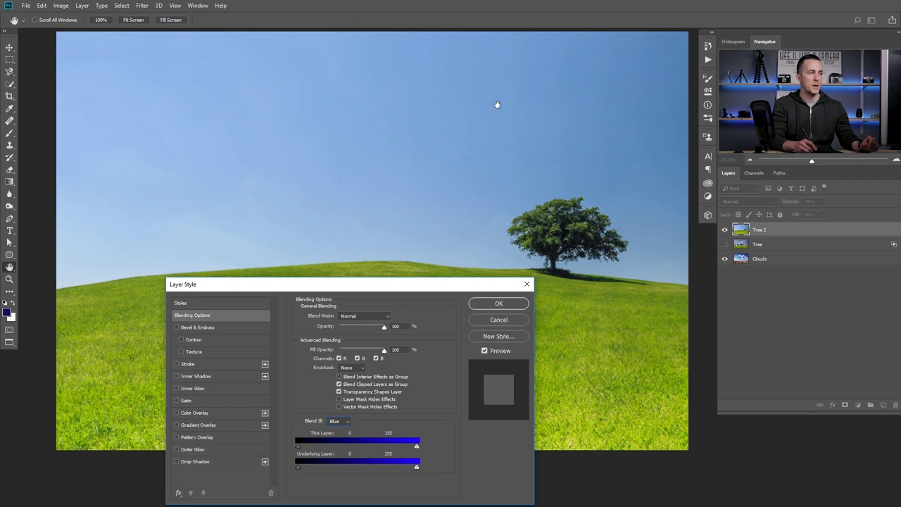
drag(414, 443, 353, 444)
drag(418, 448, 387, 450)
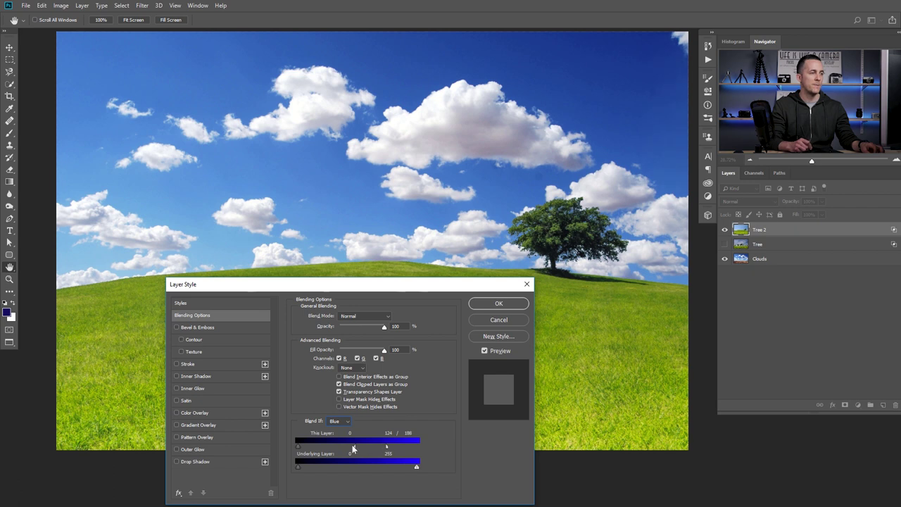
click(497, 303)
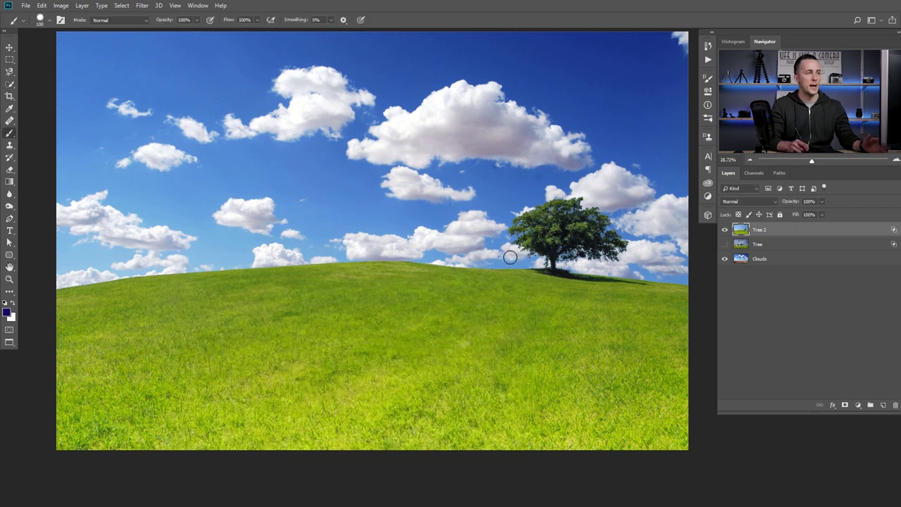
Move the Clouds layer up slightly so it sits above the hill.
click(744, 260)
key(v)
mouse_move(458, 257)
mouse_down()
mouse_move(455, 284)
mouse_move(455, 195)
mouse_move(459, 240)
mouse_up()
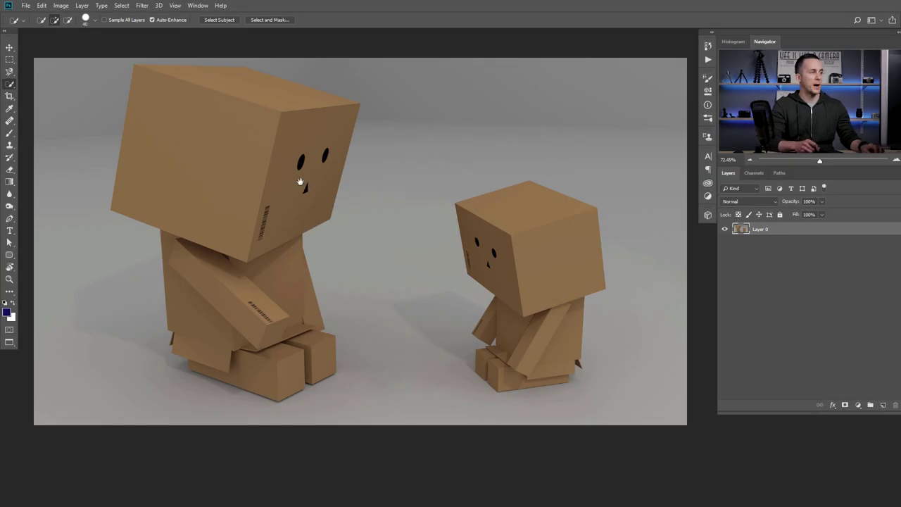
Try Select Subject on the robots and trim the shadow, then deselect and enter Select and Mask.
scroll(302, 180, up, 2)
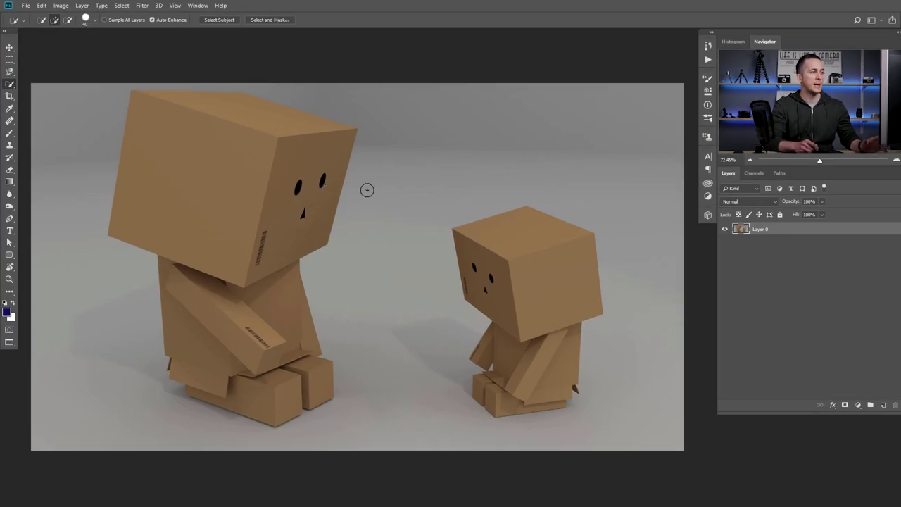
click(221, 20)
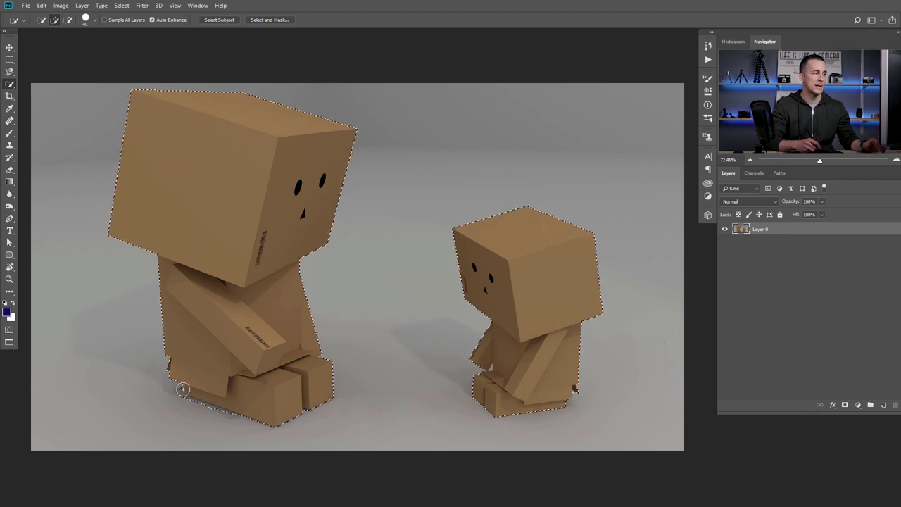
key(alt)
drag(179, 393, 194, 408)
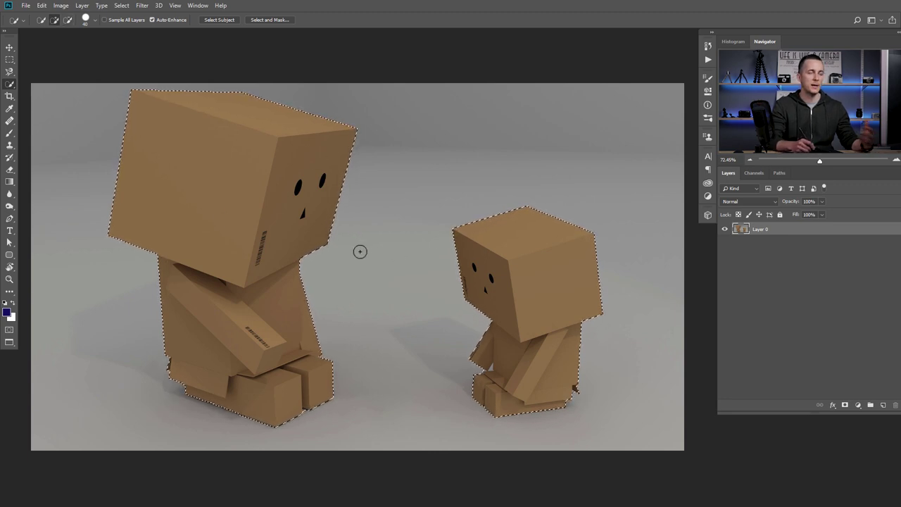
key(ctrl+d)
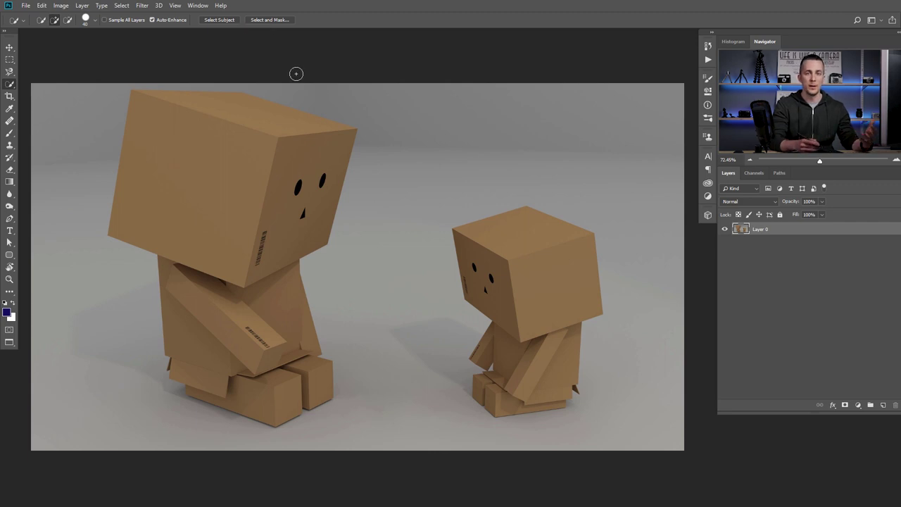
click(269, 20)
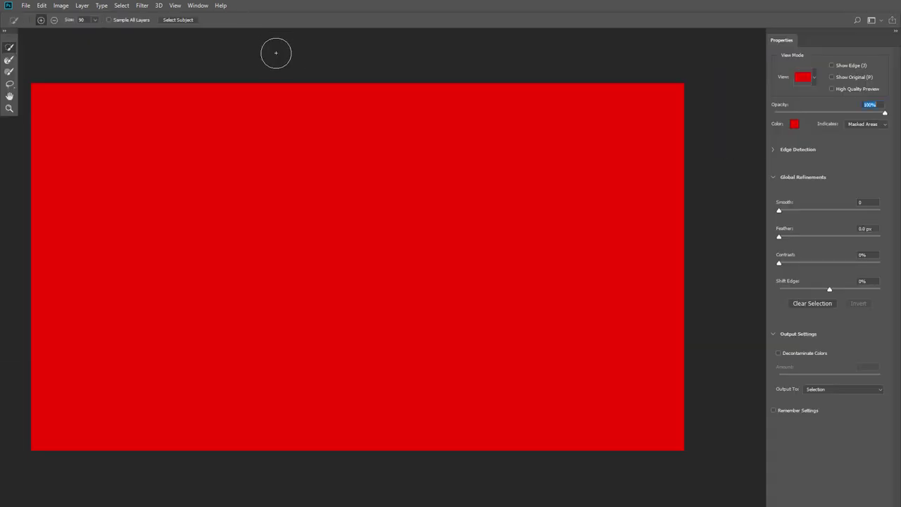
Keep the Overlay view mode and lower its red overlay opacity to about 75%.
drag(886, 116, 858, 113)
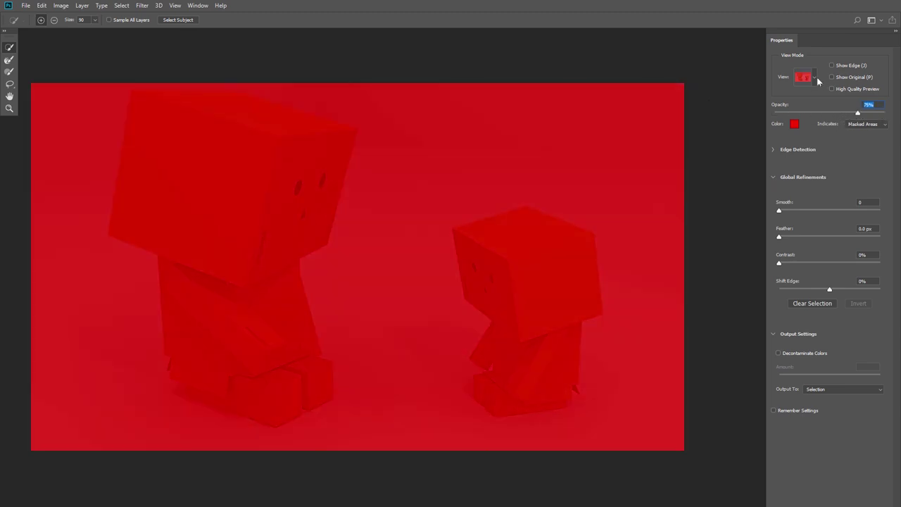
click(814, 79)
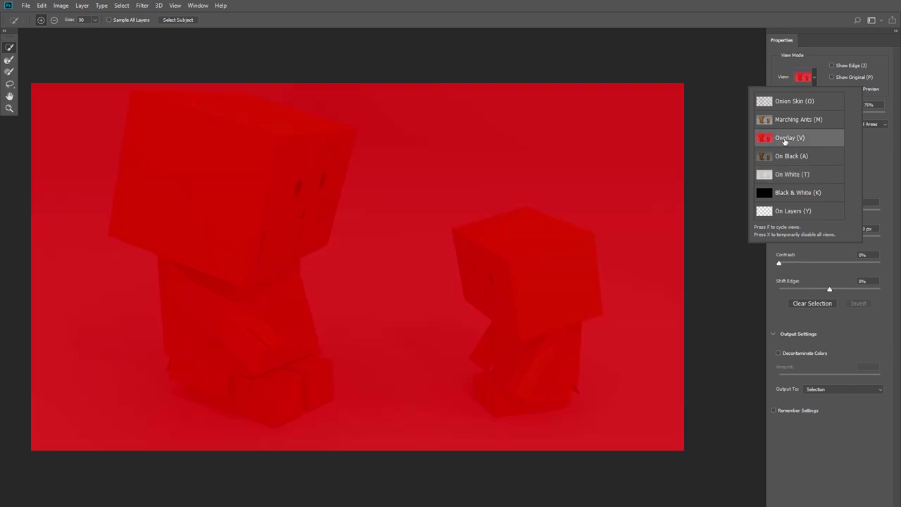
click(879, 145)
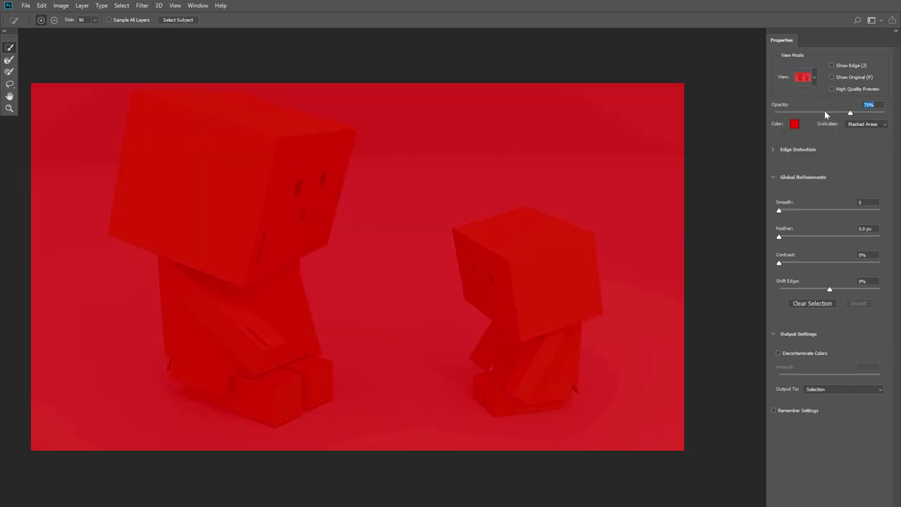
drag(825, 115, 850, 114)
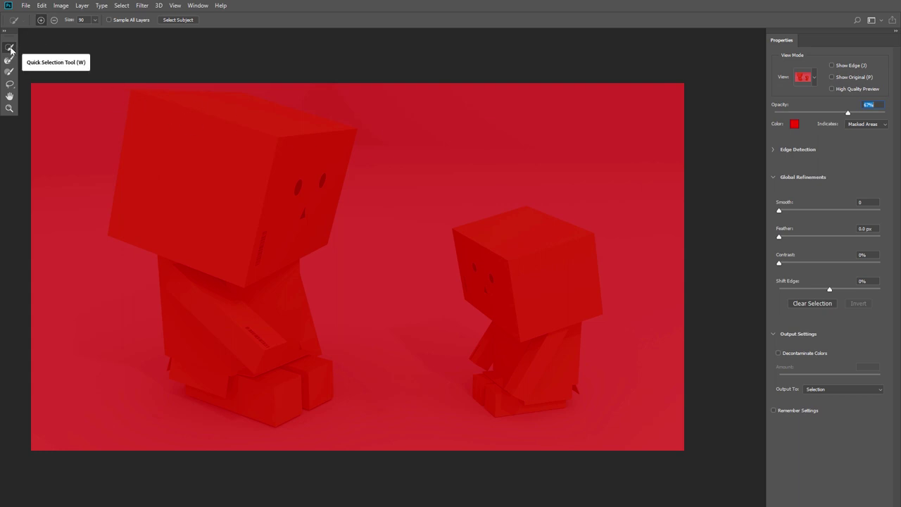
Quick-select both robots, refine the small robot's arm and foot edges, and apply.
mouse_move(203, 153)
mouse_down()
mouse_move(225, 185)
mouse_move(257, 190)
mouse_up()
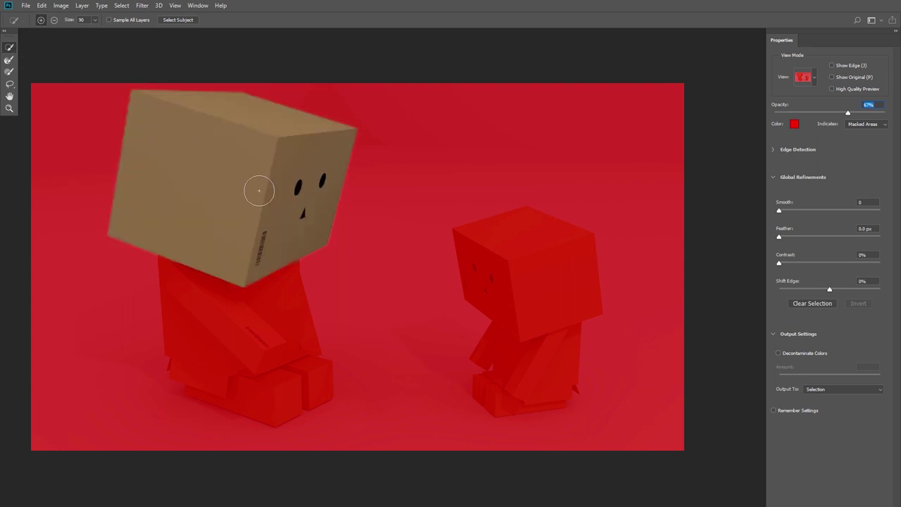
mouse_move(267, 286)
mouse_down()
mouse_move(270, 341)
mouse_move(279, 378)
mouse_move(289, 380)
mouse_move(200, 350)
mouse_up()
mouse_move(501, 243)
mouse_down()
mouse_move(546, 300)
mouse_move(540, 380)
mouse_move(522, 383)
mouse_move(564, 386)
mouse_move(541, 398)
mouse_move(503, 396)
mouse_move(577, 389)
mouse_up()
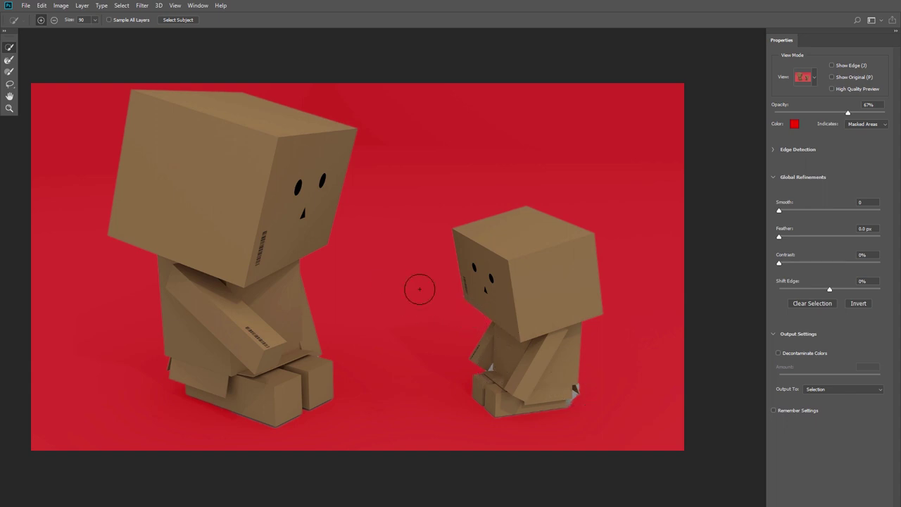
click(10, 62)
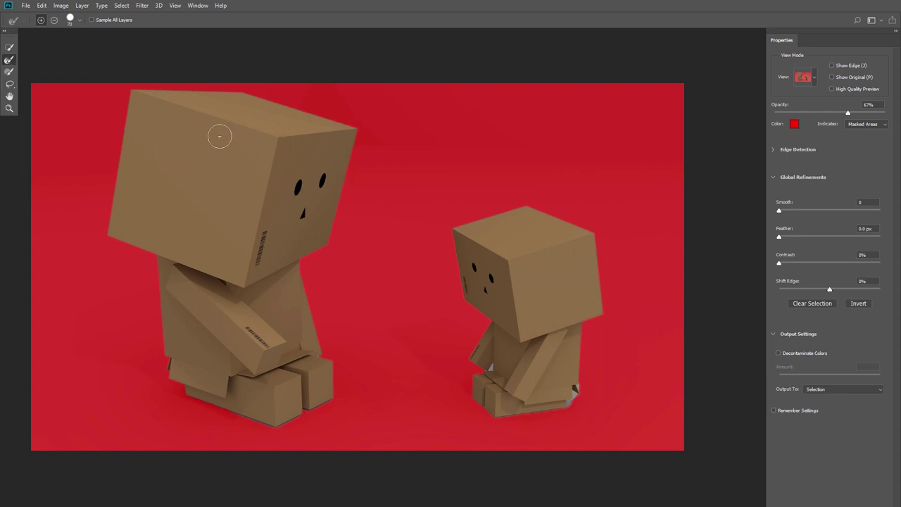
mouse_move(496, 365)
mouse_down()
mouse_move(488, 368)
mouse_move(587, 388)
mouse_move(571, 401)
mouse_move(581, 382)
mouse_up()
key(Return)
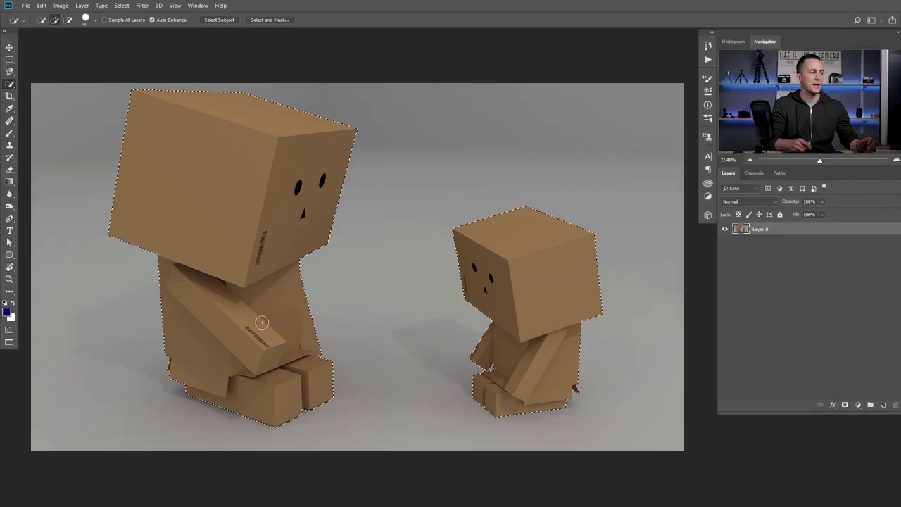
Add a layer mask to Layer 0, undo it, and deselect the robots.
click(845, 405)
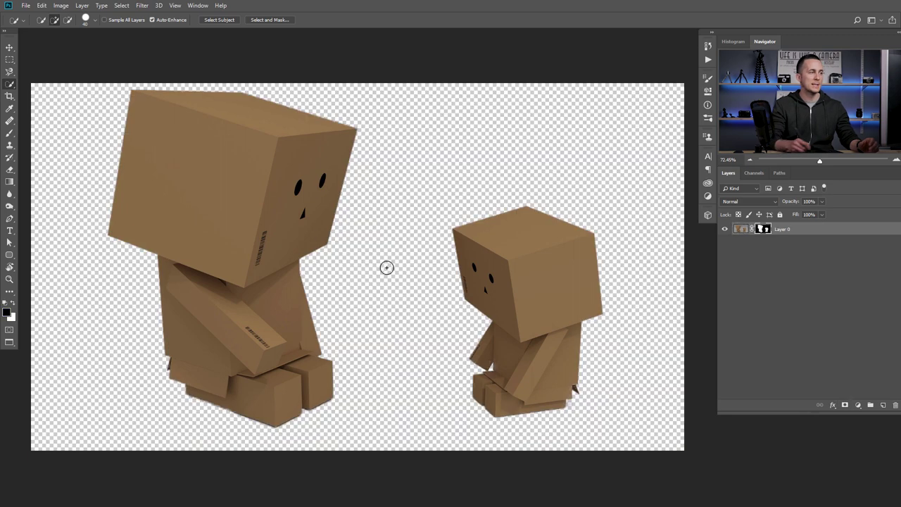
key(ctrl+z)
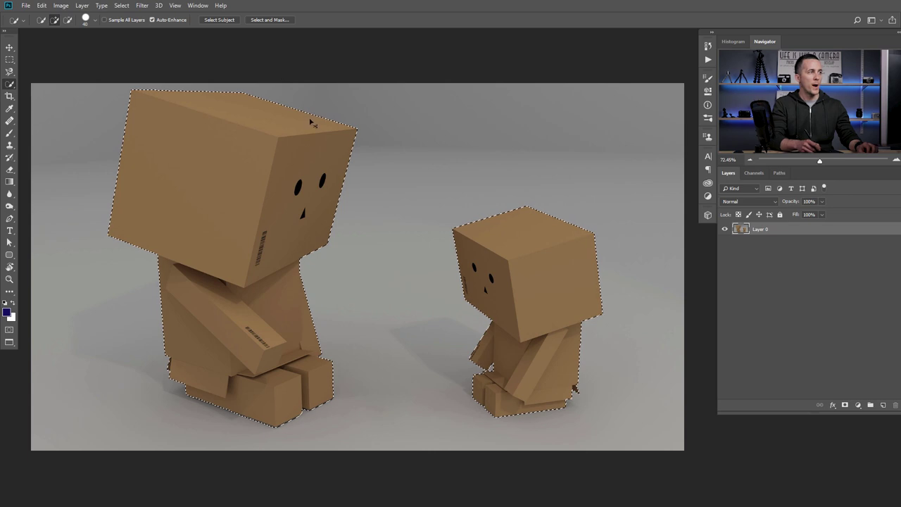
key(ctrl+d)
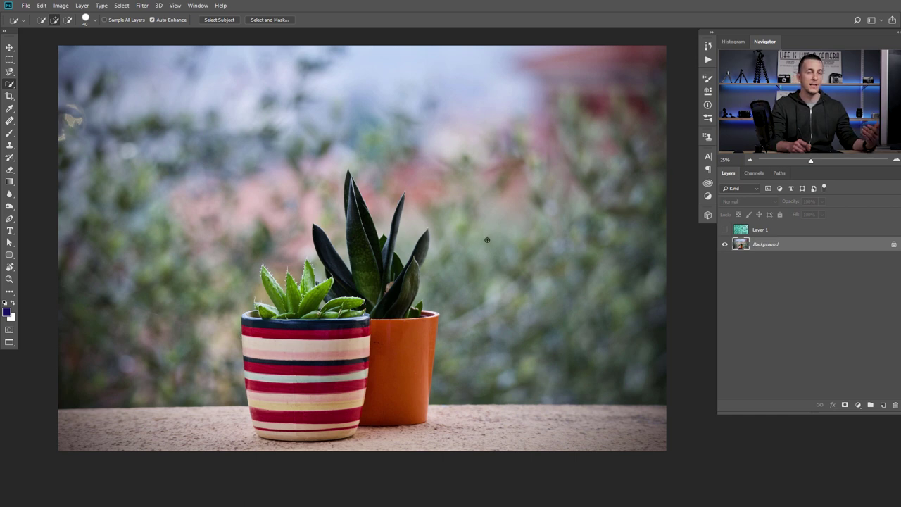
Run Focus Area with In-Focus Range 4.07, outputting to New Layer with Layer Mask.
click(122, 6)
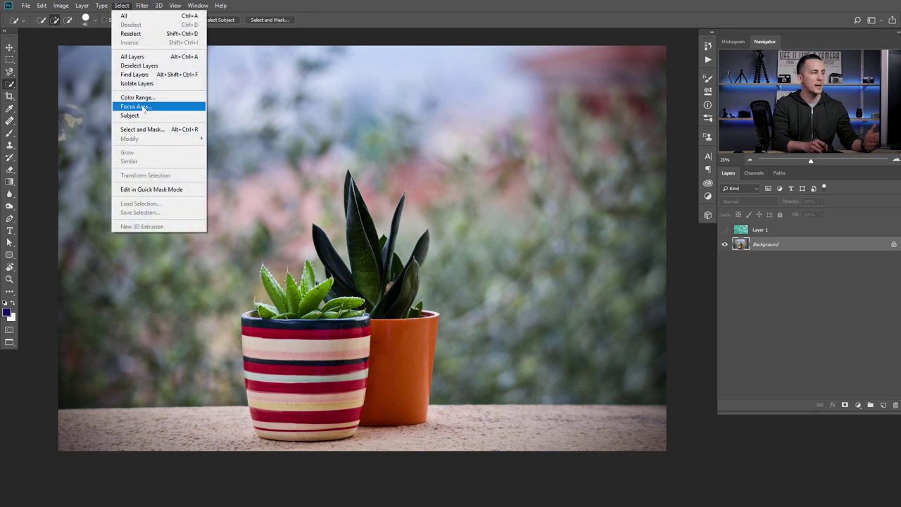
click(144, 108)
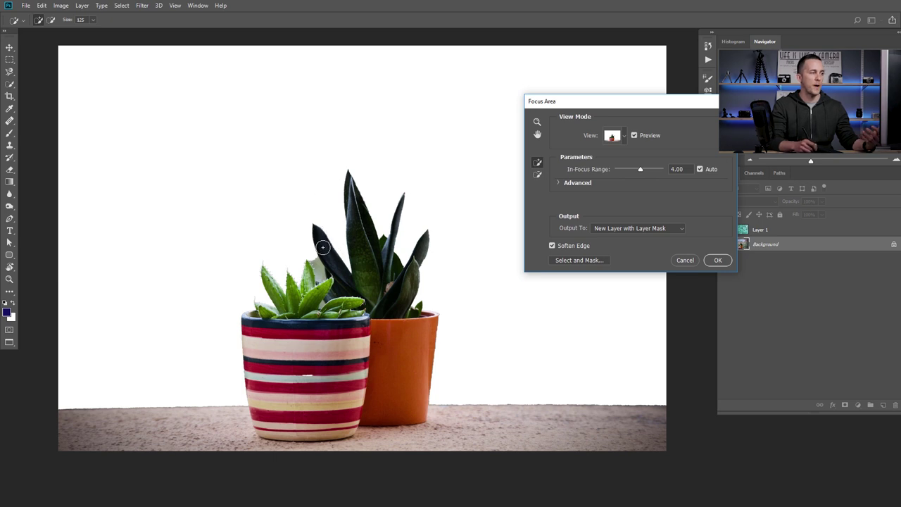
key(alt)
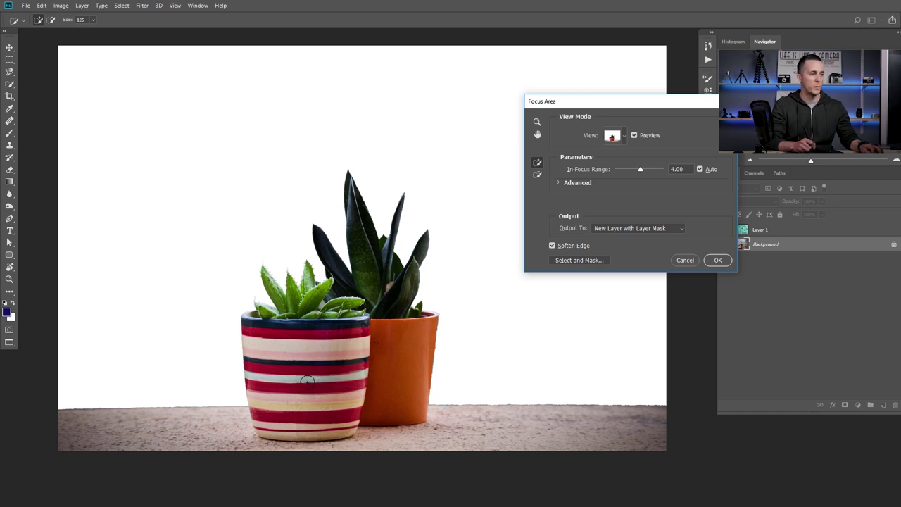
click(553, 245)
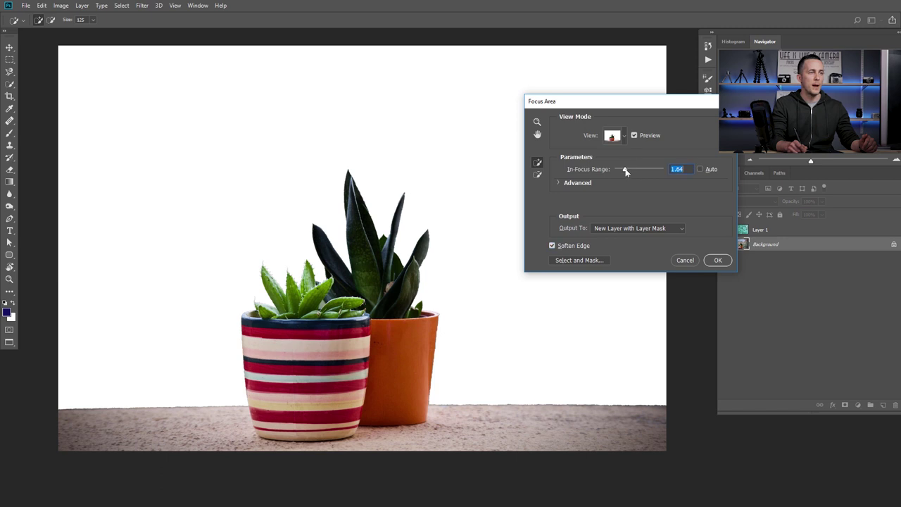
drag(625, 171, 642, 170)
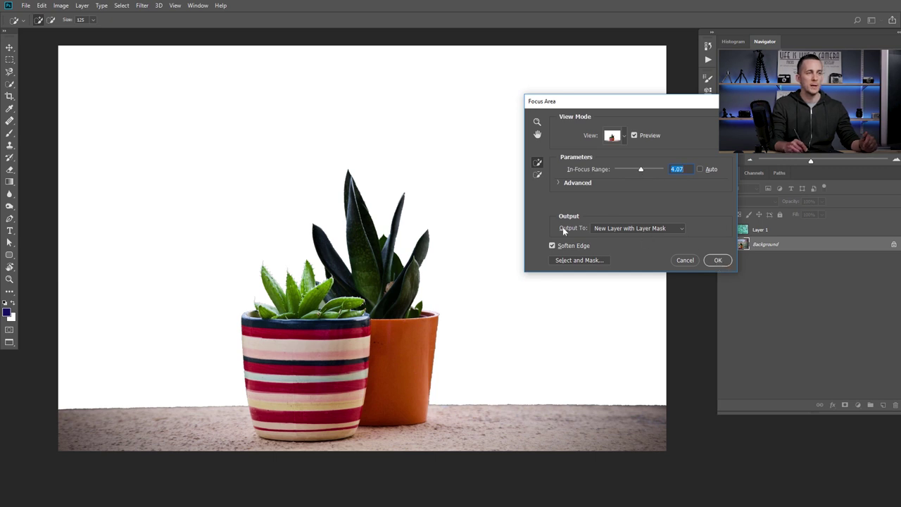
click(624, 230)
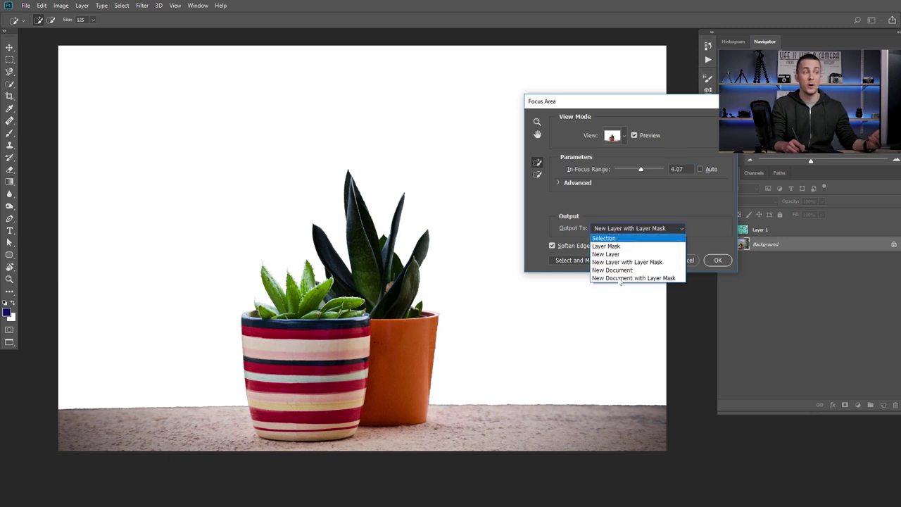
click(633, 263)
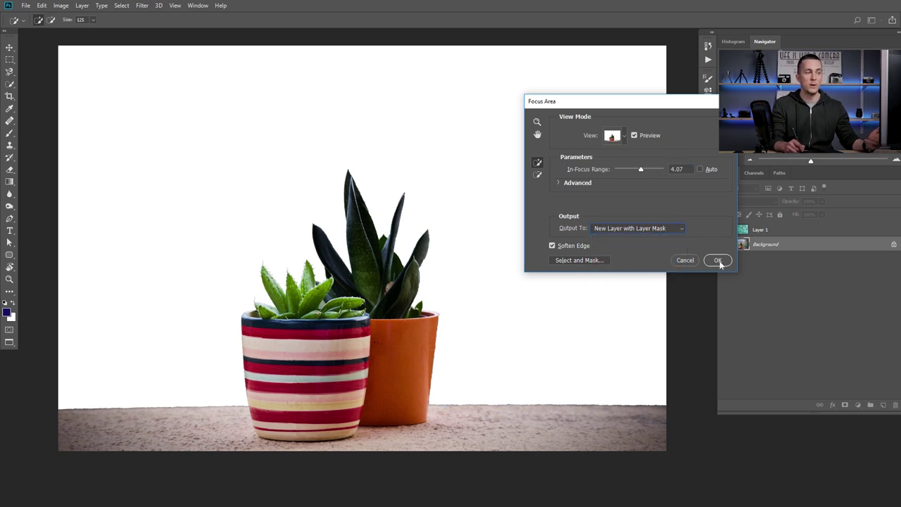
click(719, 261)
Place the masked Background copy above the visible teal Layer 1 and toggle its mask to compare.
drag(740, 251, 740, 229)
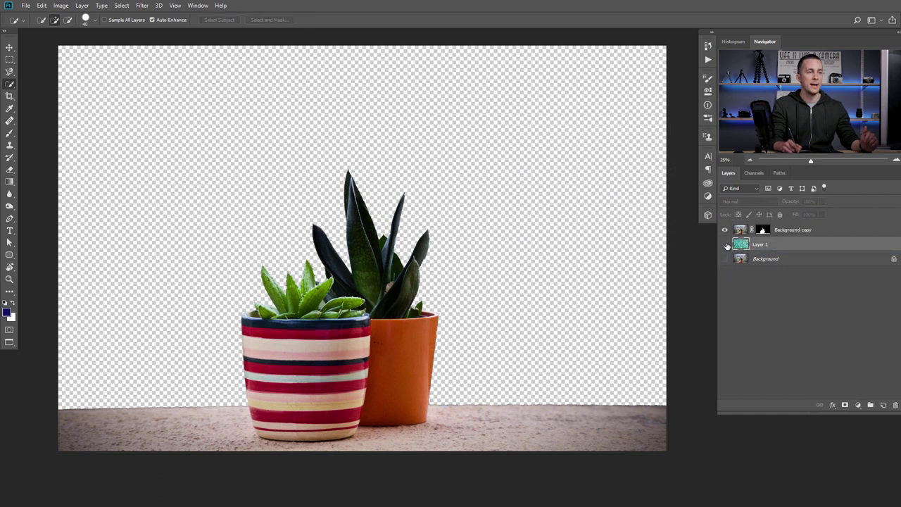
click(725, 245)
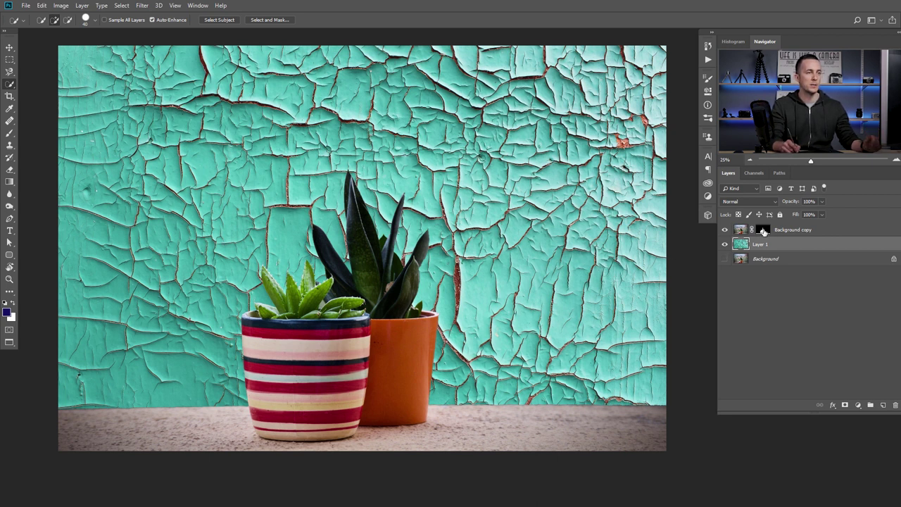
shift+click(763, 230)
shift+click(762, 232)
shift+click(763, 233)
shift+click(763, 234)
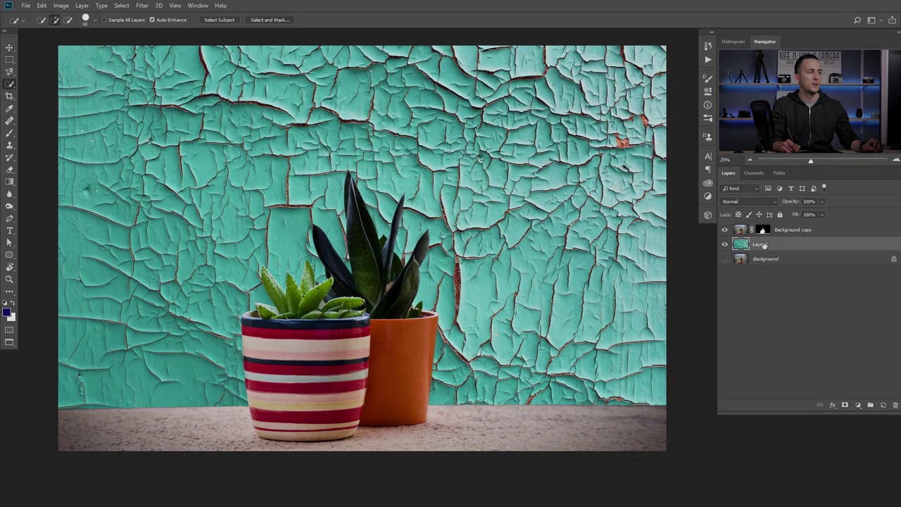